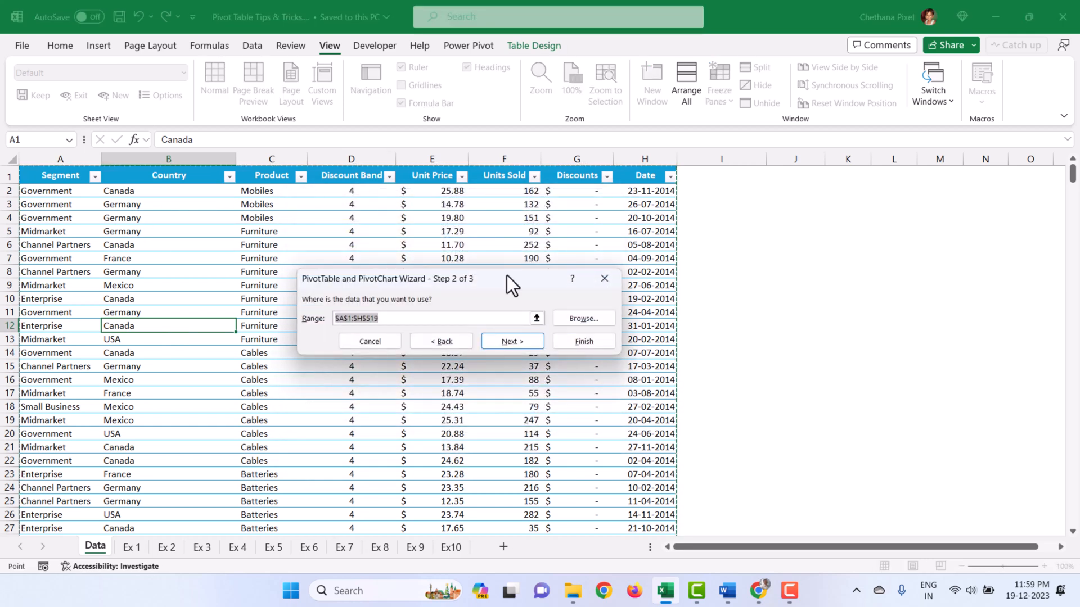
Create a PivotTable from range $A$1:$H$519, placed in the existing worksheet Ex 1 at cell A5 under heading 1
{"action": "left_click", "coordinate": [509, 342]}
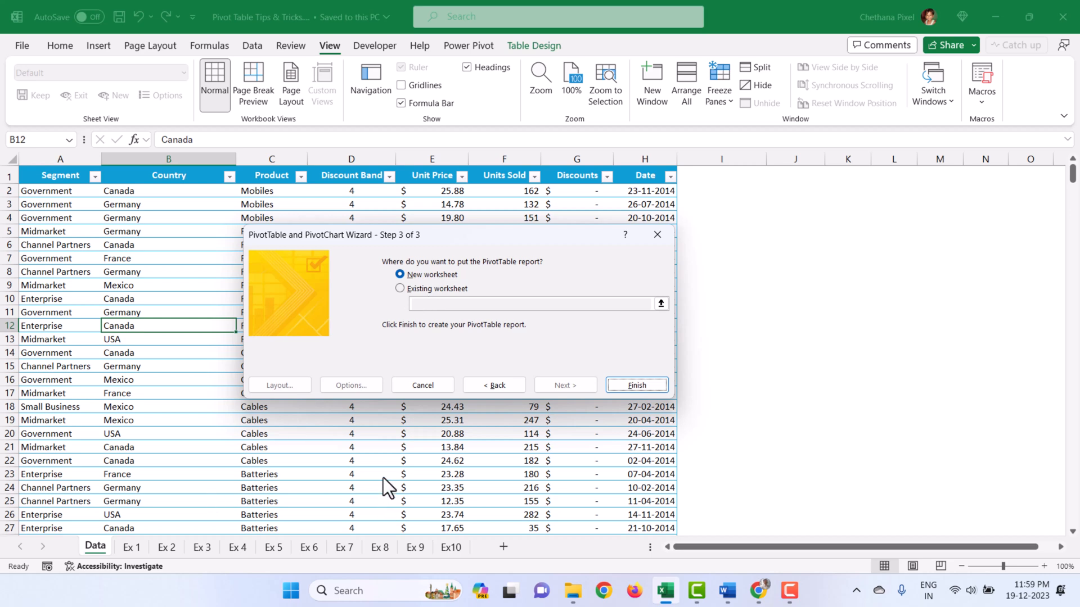
{"action": "left_click", "coordinate": [402, 290]}
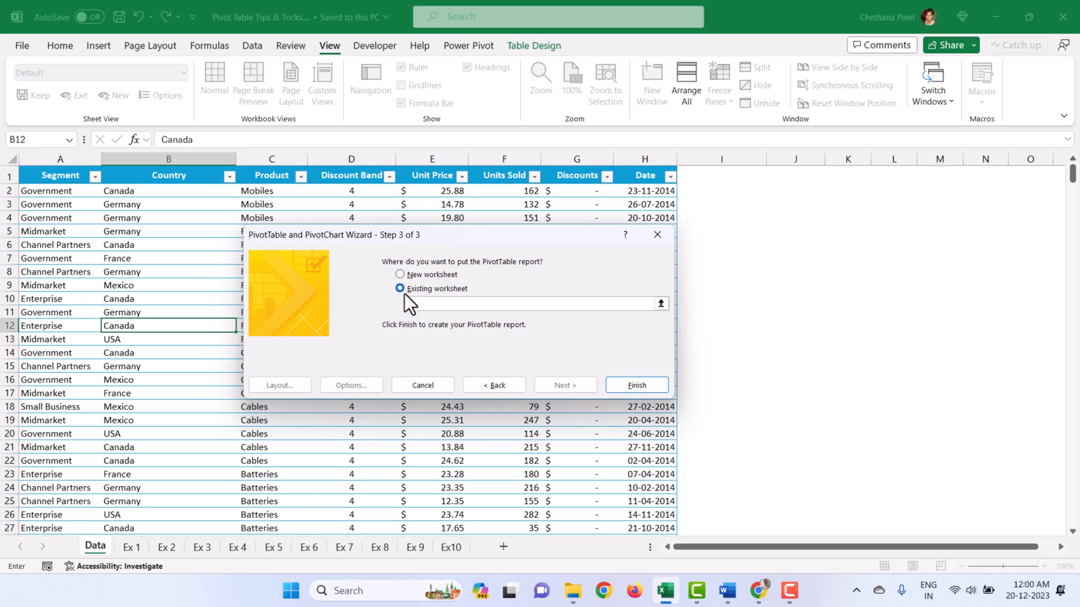
{"action": "left_click", "coordinate": [131, 548]}
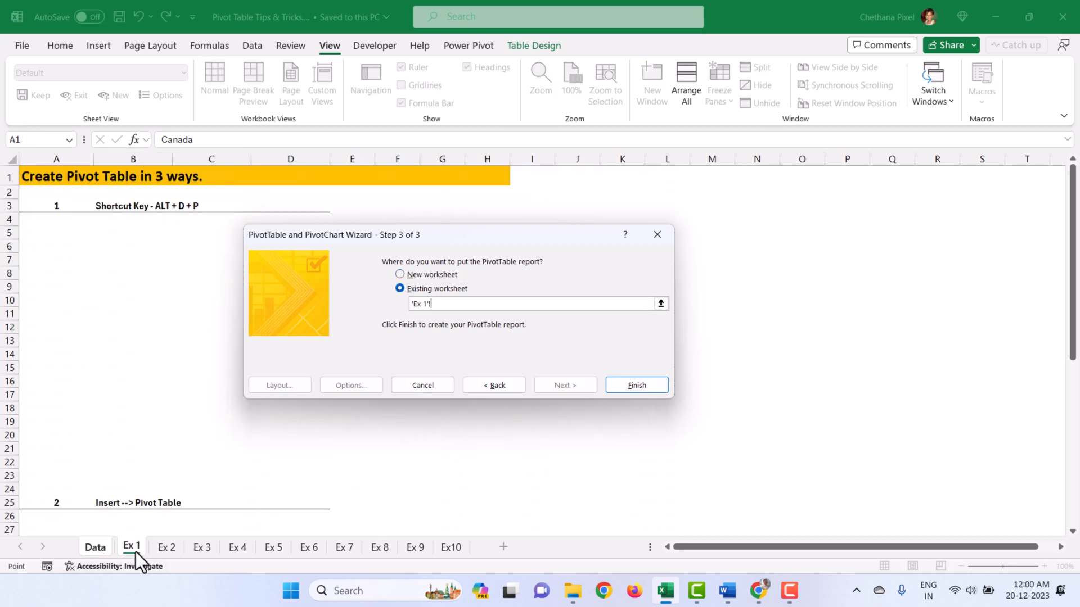
{"action": "left_click", "coordinate": [48, 230]}
{"action": "left_click", "coordinate": [627, 383]}
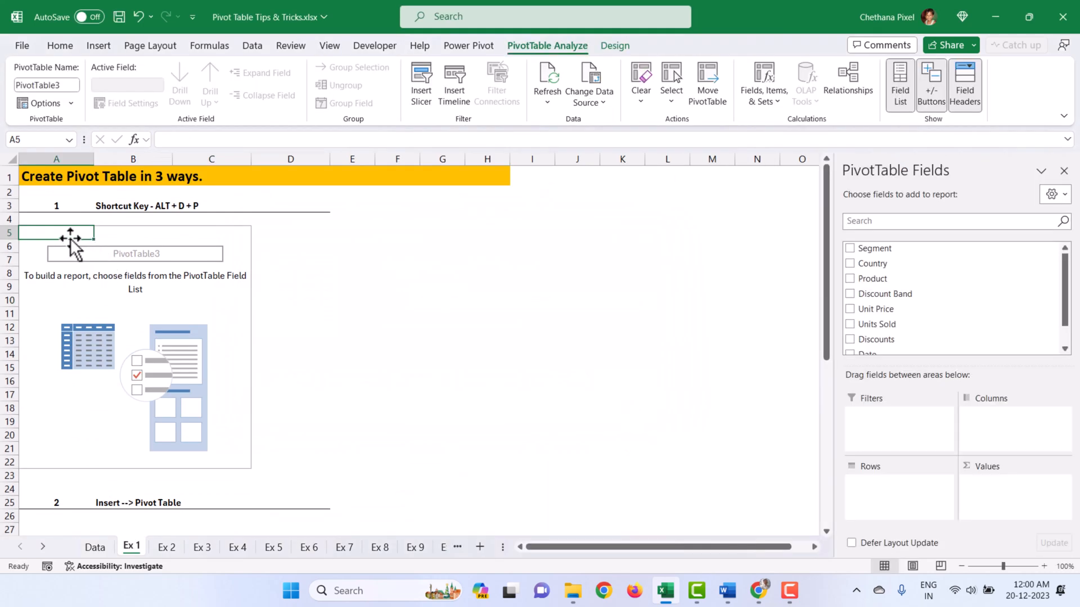
{"action": "left_click_drag", "start_coordinate": [65, 232], "coordinate": [232, 460]}
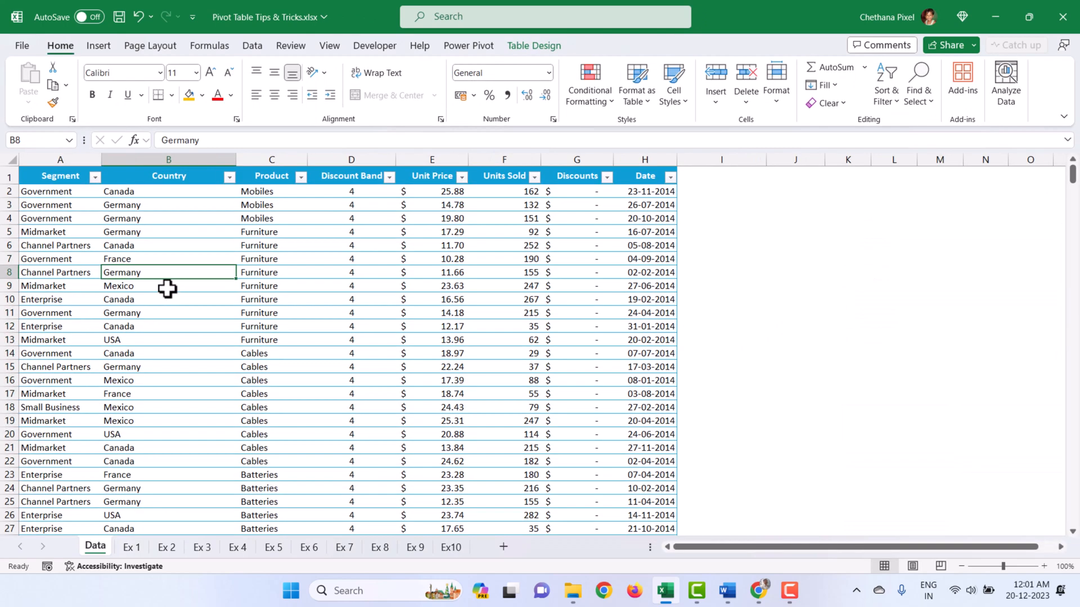
Insert a PivotTable from tbl_Financials on the Data sheet into existing worksheet Ex 1 at cell A27, without using the wizard
{"action": "left_click", "coordinate": [167, 289]}
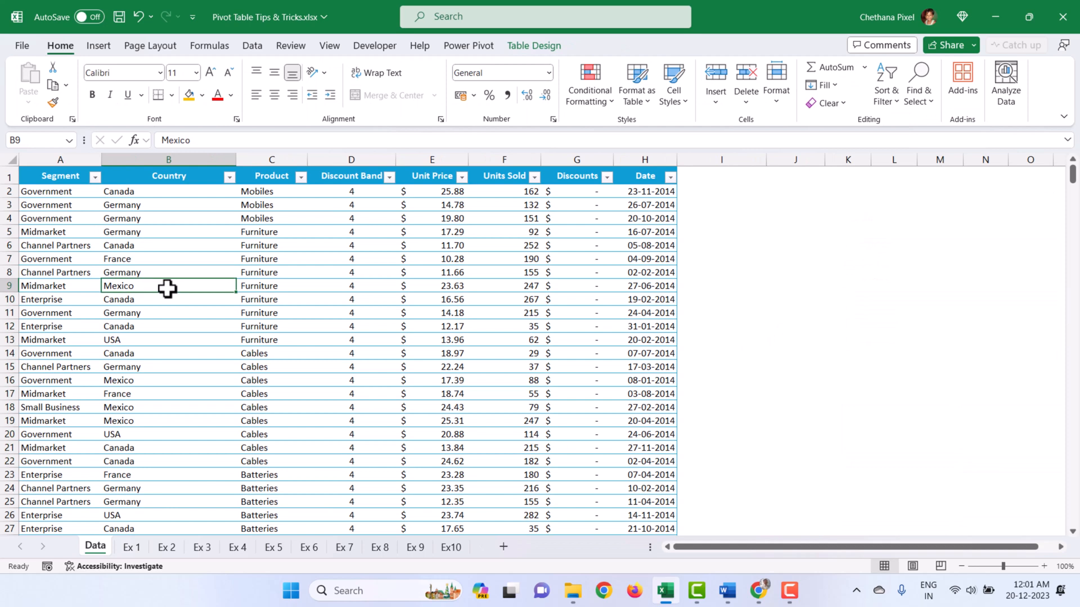
{"action": "left_click", "coordinate": [98, 46]}
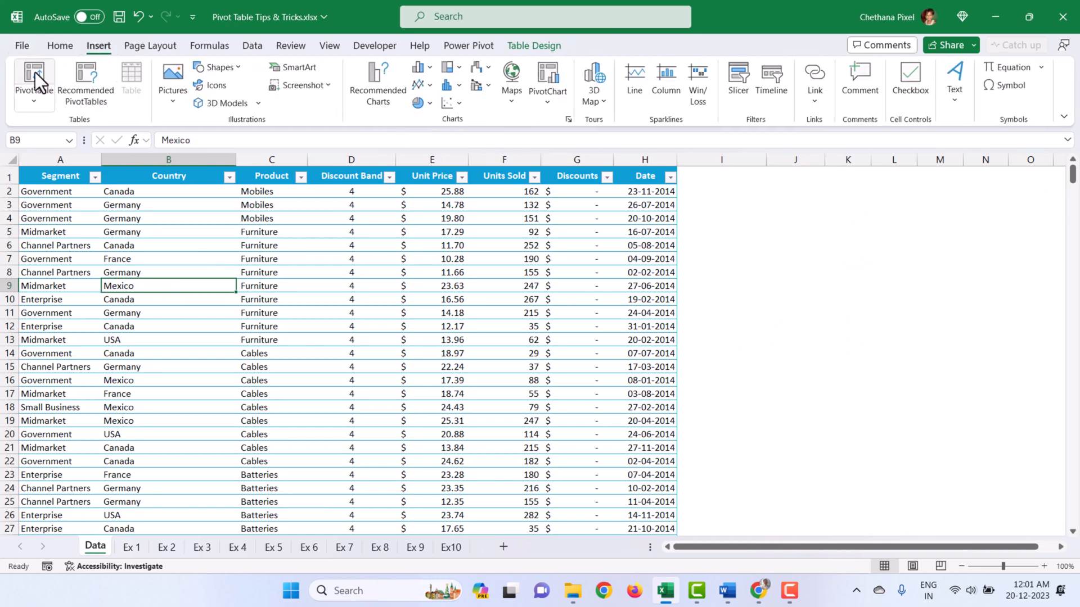
{"action": "left_click", "coordinate": [35, 72]}
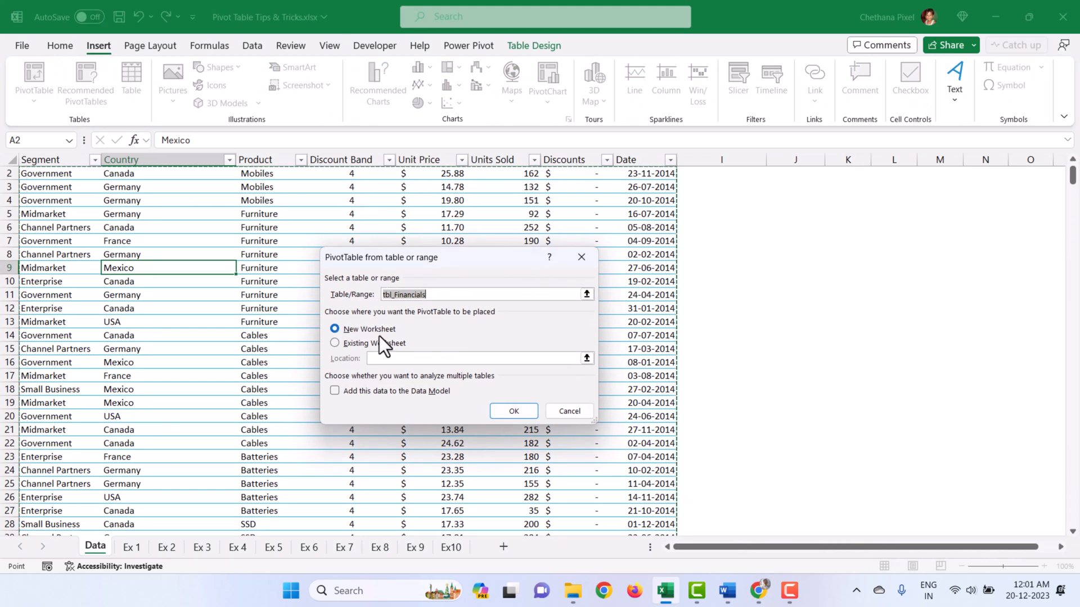
{"action": "left_click", "coordinate": [352, 344]}
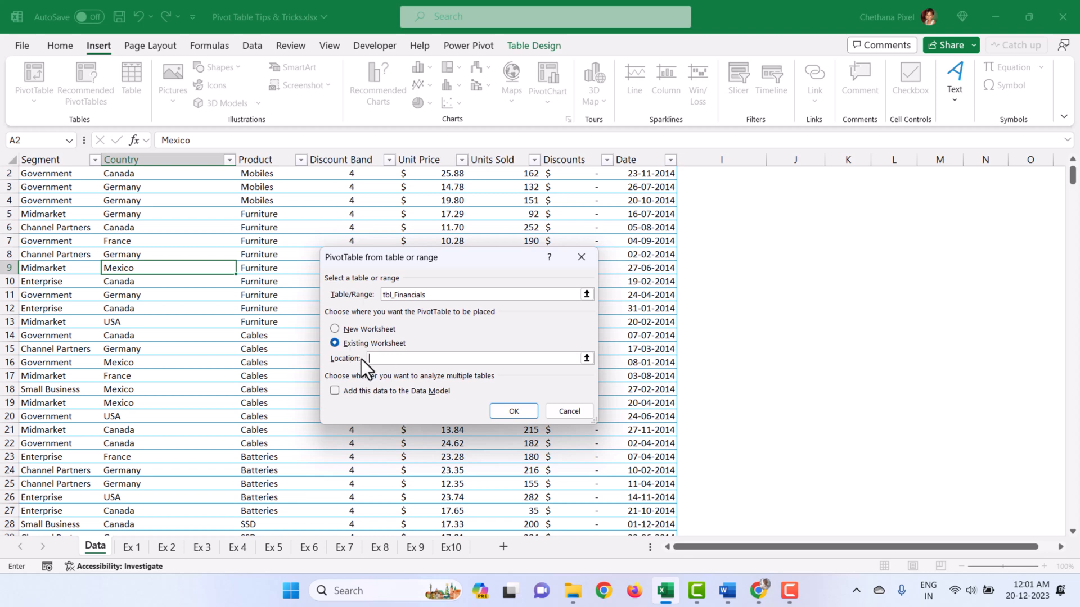
{"action": "left_click", "coordinate": [133, 548]}
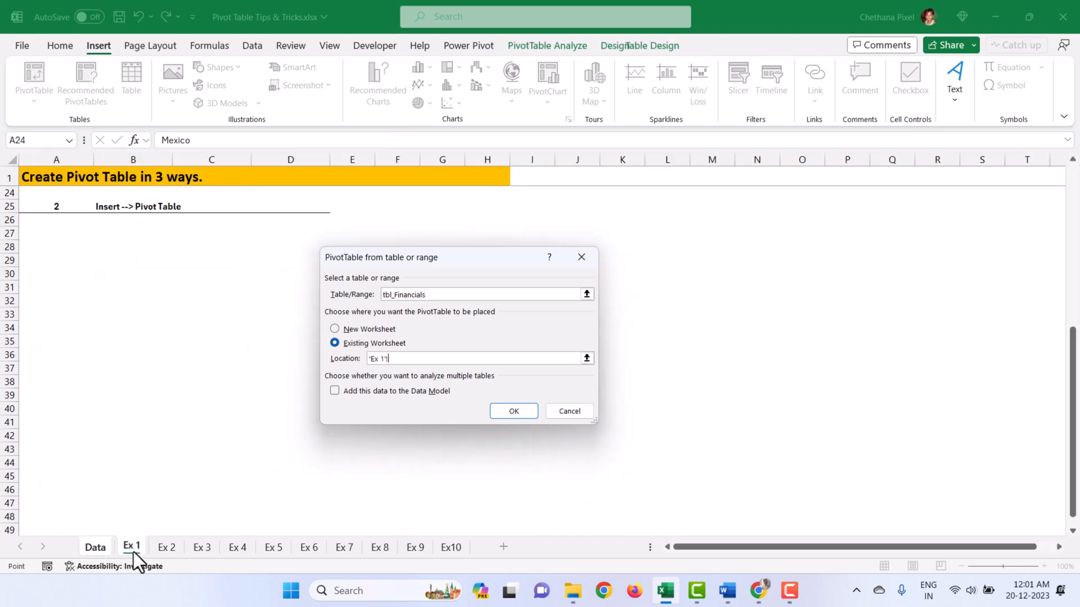
{"action": "left_click", "coordinate": [45, 232]}
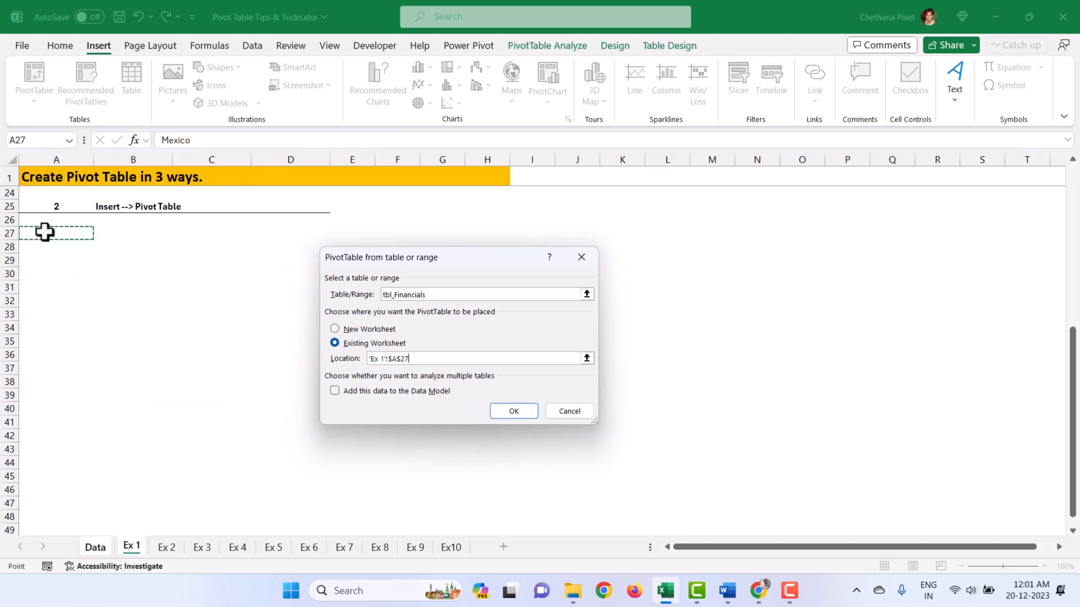
{"action": "left_click", "coordinate": [514, 411]}
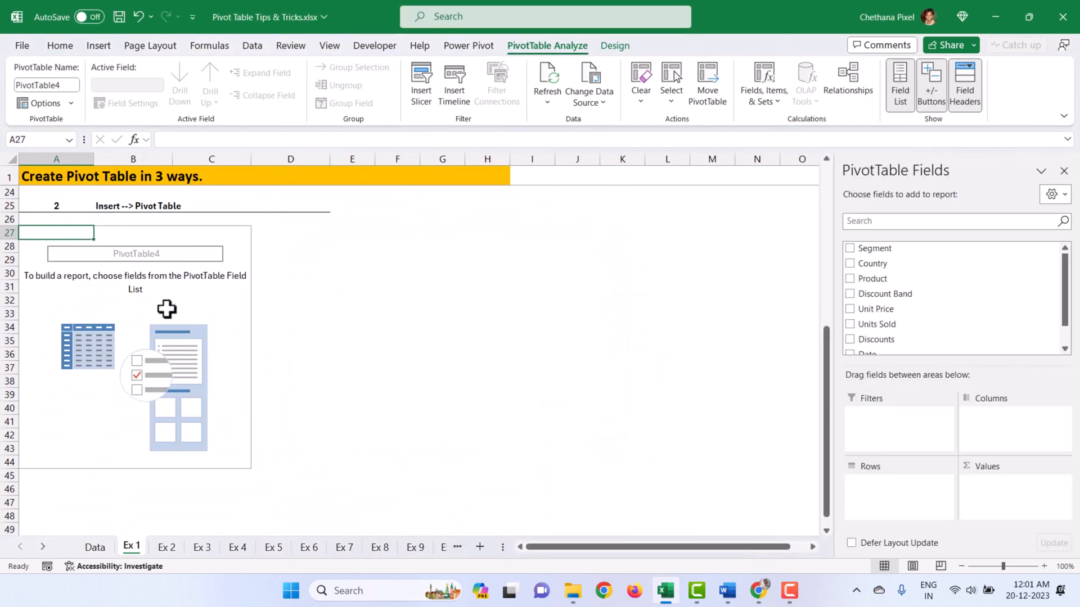
Insert the recommended PivotTable 'Unit Price' by 'Segment' and 'Product' from the Data sheet into existing sheet Ex 1 at cell A52
{"action": "key", "text": "ctrl+Page_Up"}
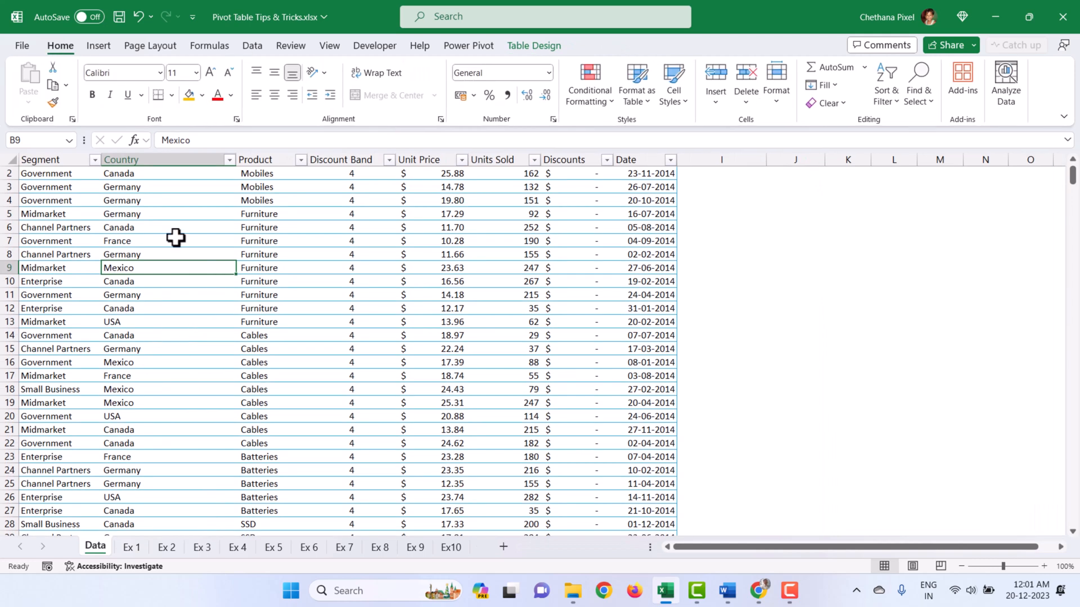
{"action": "left_click", "coordinate": [137, 214]}
{"action": "scroll", "coordinate": [1075, 177], "scroll_direction": "up", "scroll_amount": 1}
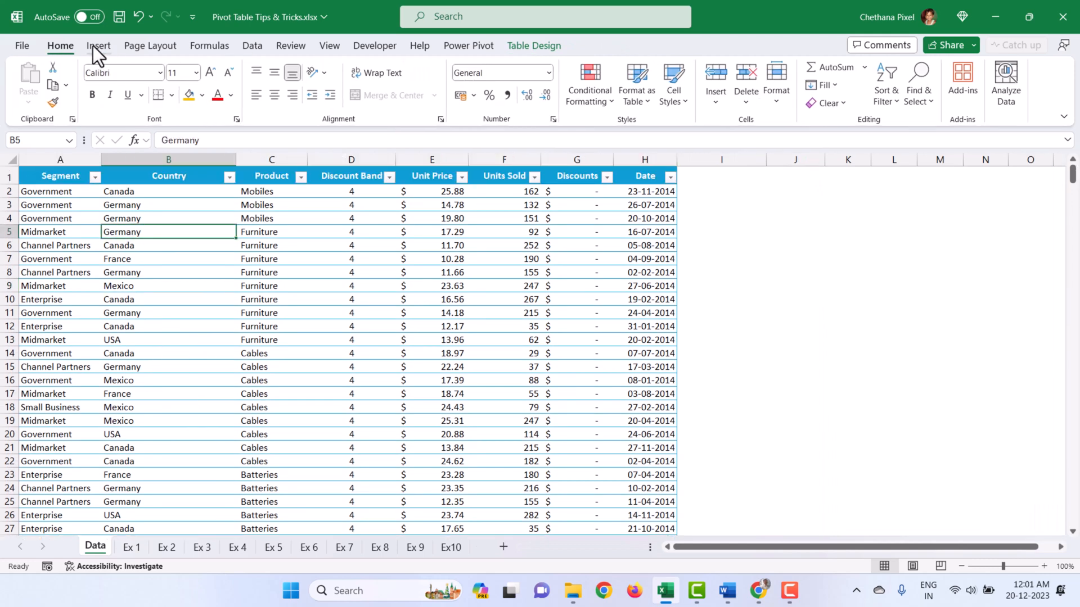
{"action": "left_click", "coordinate": [96, 46]}
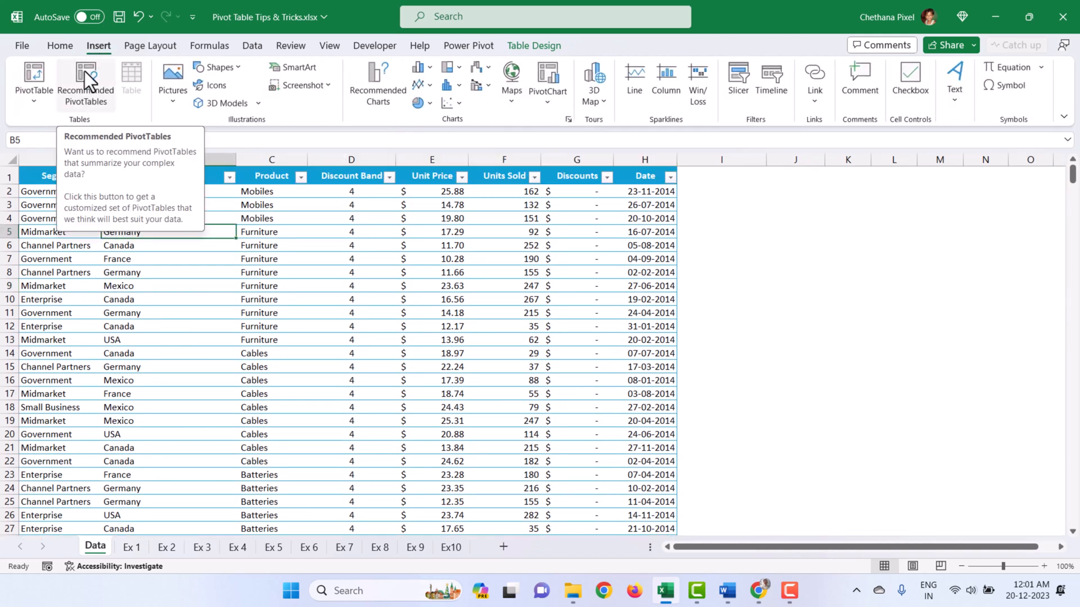
{"action": "left_click", "coordinate": [87, 82]}
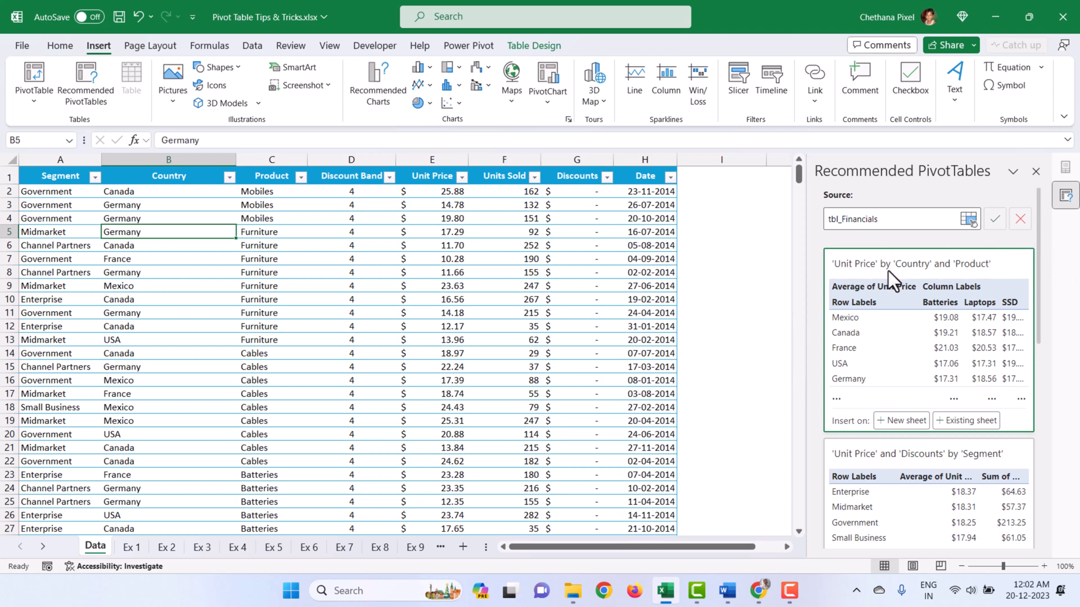
{"action": "left_click_drag", "start_coordinate": [1037, 296], "coordinate": [1014, 362]}
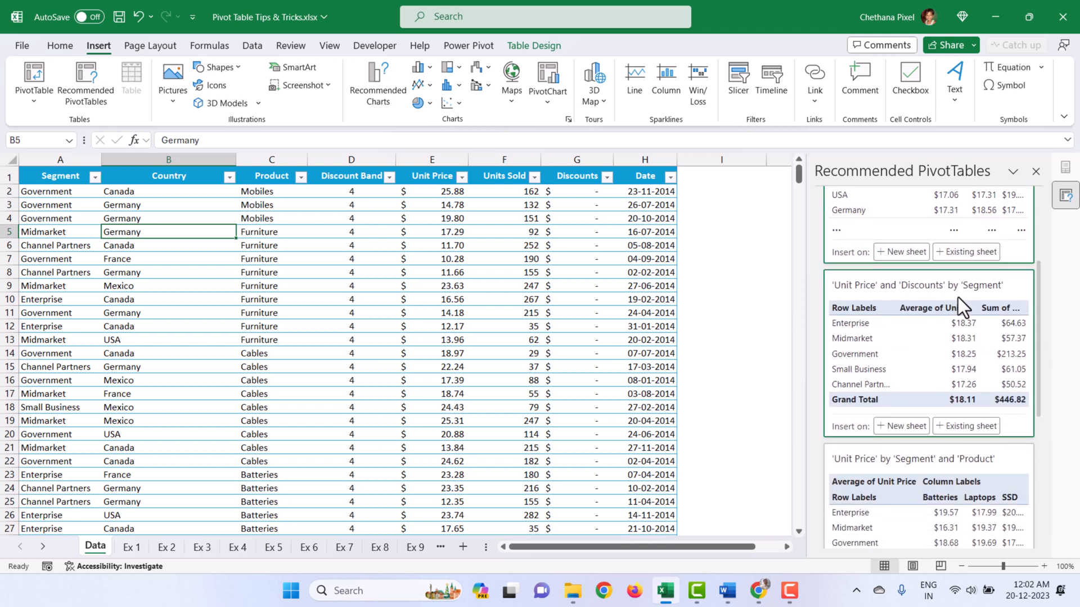
{"action": "left_click_drag", "start_coordinate": [1037, 307], "coordinate": [1037, 372]}
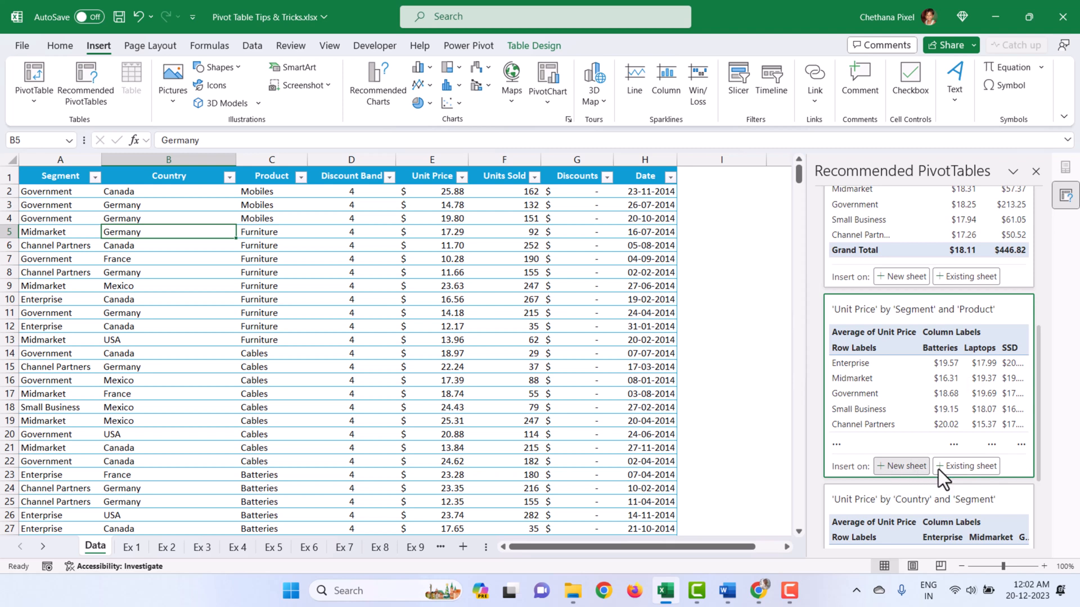
{"action": "left_click", "coordinate": [971, 466]}
{"action": "left_click", "coordinate": [129, 547]}
{"action": "left_click", "coordinate": [39, 232]}
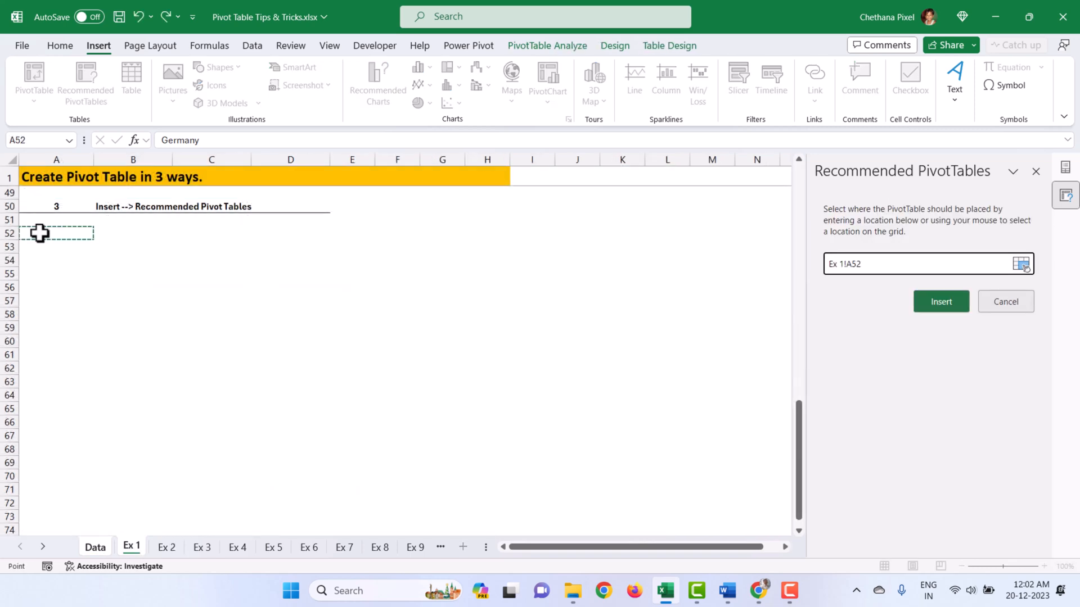
{"action": "left_click", "coordinate": [941, 302]}
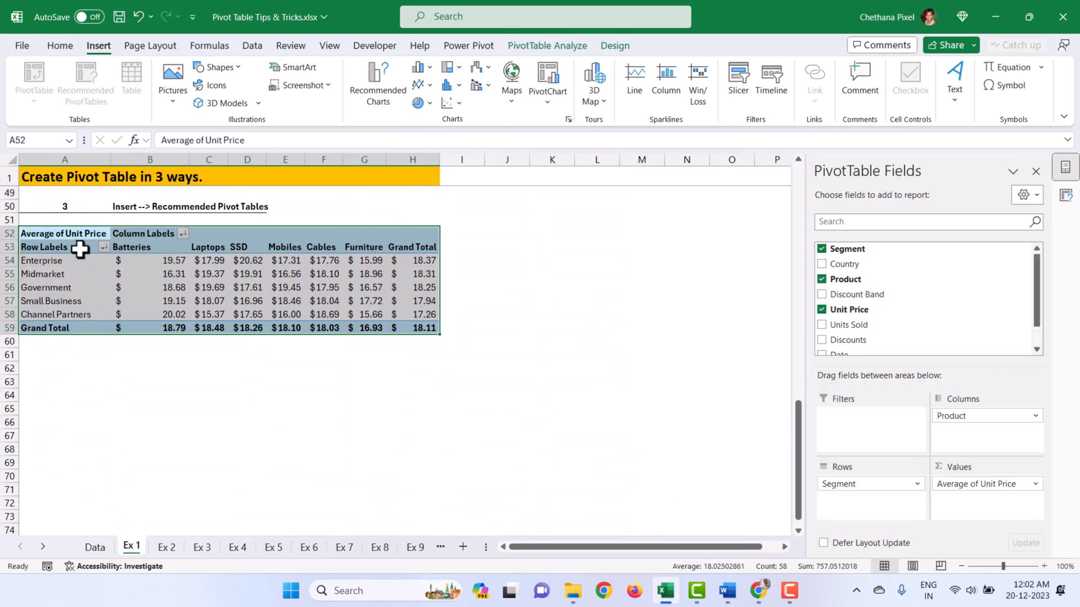
{"action": "left_click", "coordinate": [80, 249]}
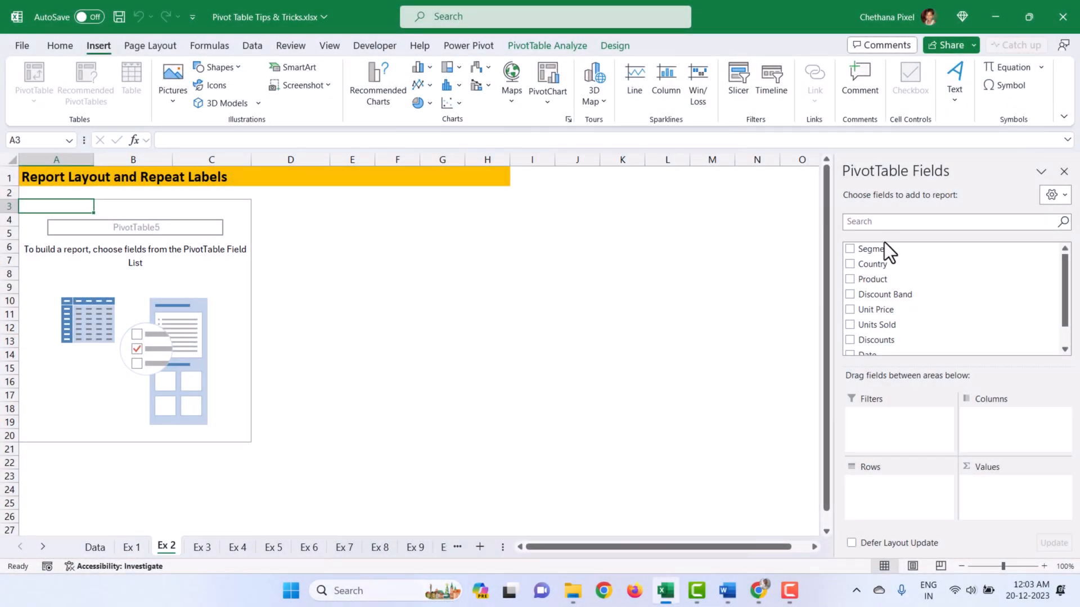
Build the Ex 2 PivotTable with Country, Segment and Product as rows, in that order, and Units Sold as values
{"action": "left_click_drag", "start_coordinate": [875, 262], "coordinate": [880, 486]}
{"action": "left_click_drag", "start_coordinate": [889, 248], "coordinate": [884, 498]}
{"action": "left_click_drag", "start_coordinate": [894, 279], "coordinate": [905, 515]}
{"action": "left_click_drag", "start_coordinate": [956, 326], "coordinate": [1013, 488]}
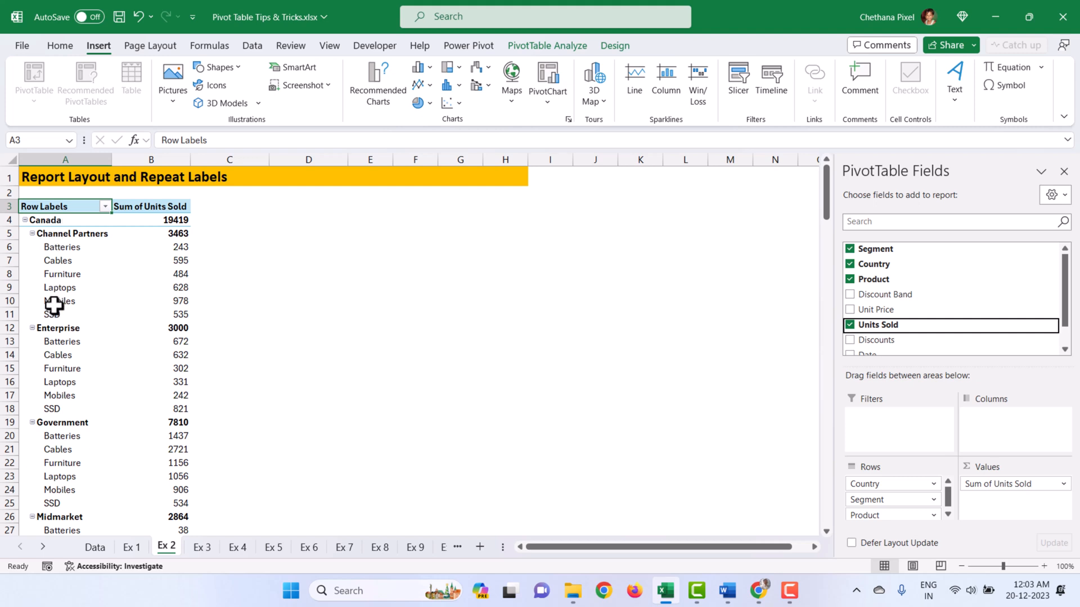
Show the Ex 2 PivotTable in tabular form and turn off its subtotals
{"action": "left_click", "coordinate": [77, 276]}
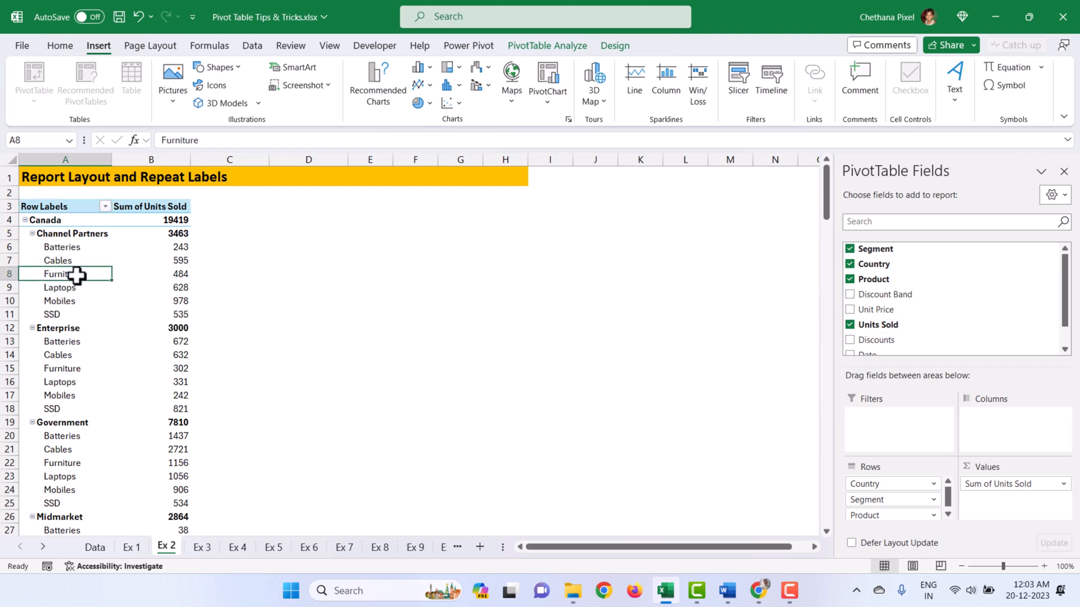
{"action": "left_click", "coordinate": [613, 46]}
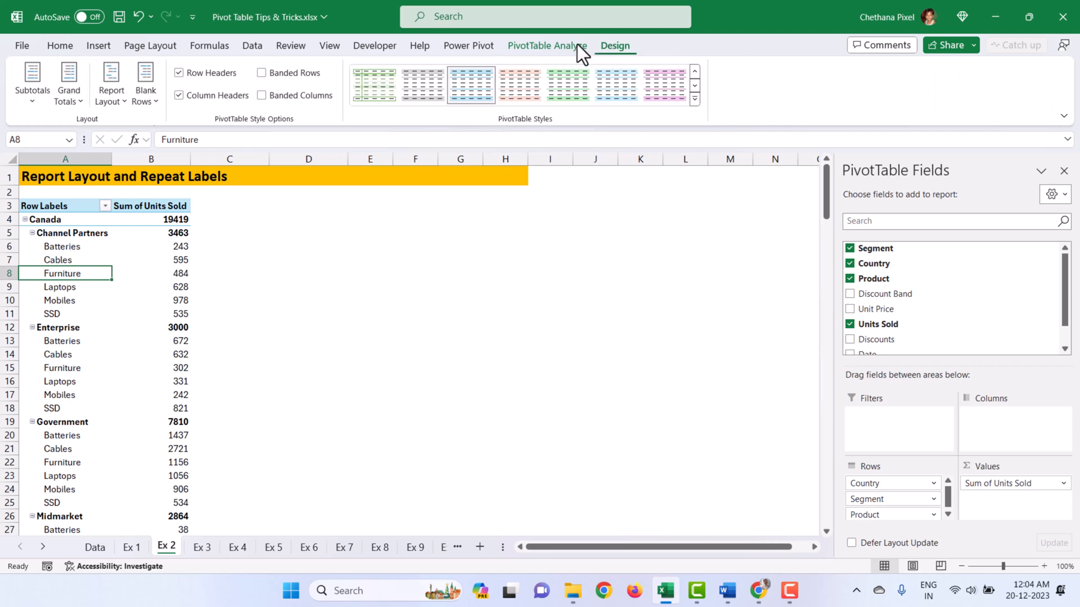
{"action": "left_click", "coordinate": [120, 103]}
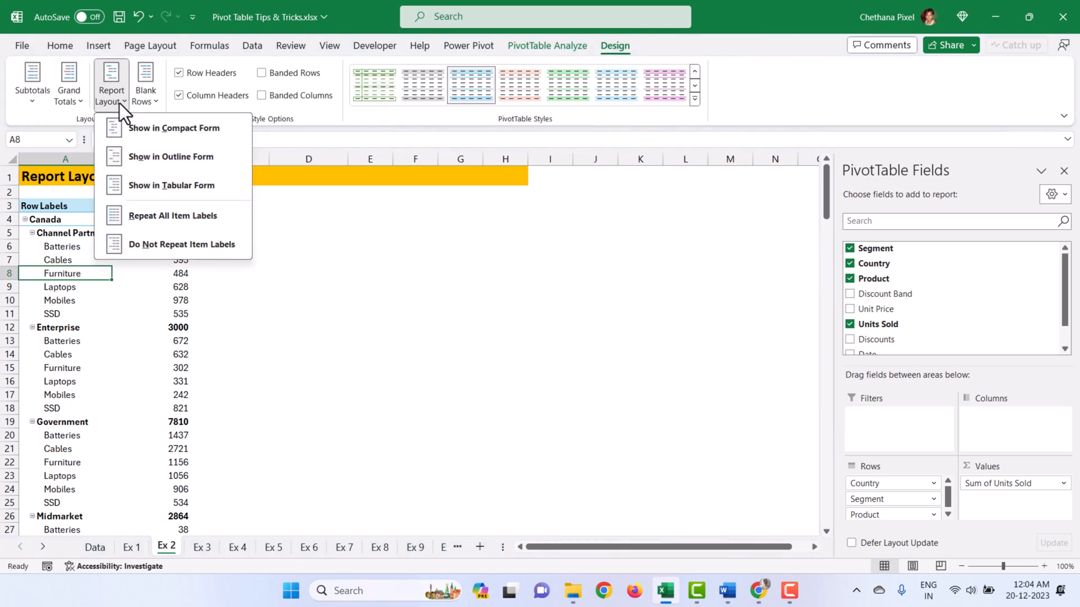
{"action": "left_click", "coordinate": [143, 194]}
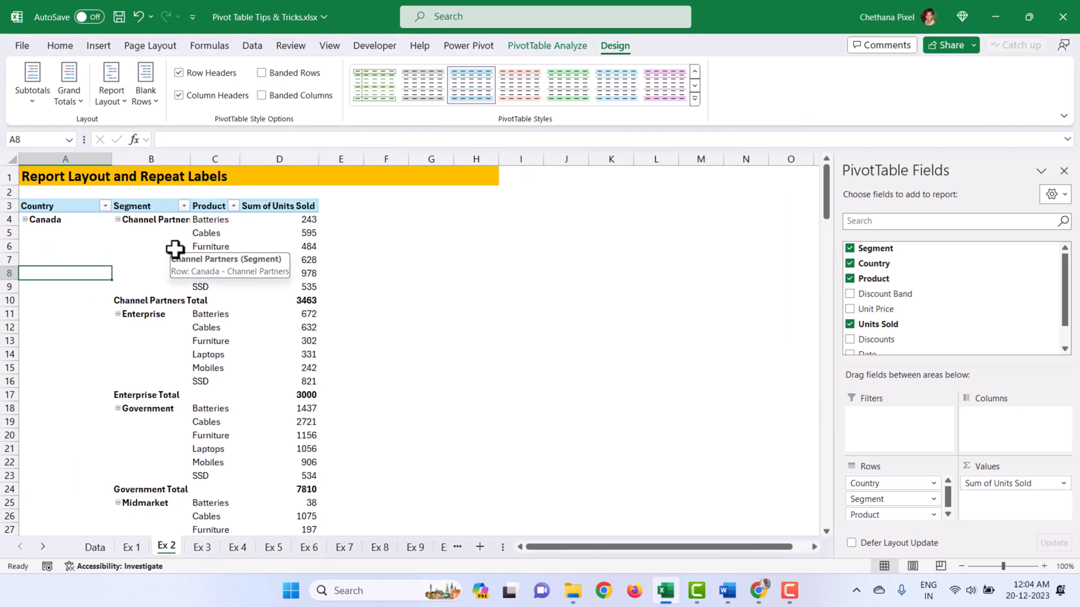
{"action": "left_click", "coordinate": [145, 271]}
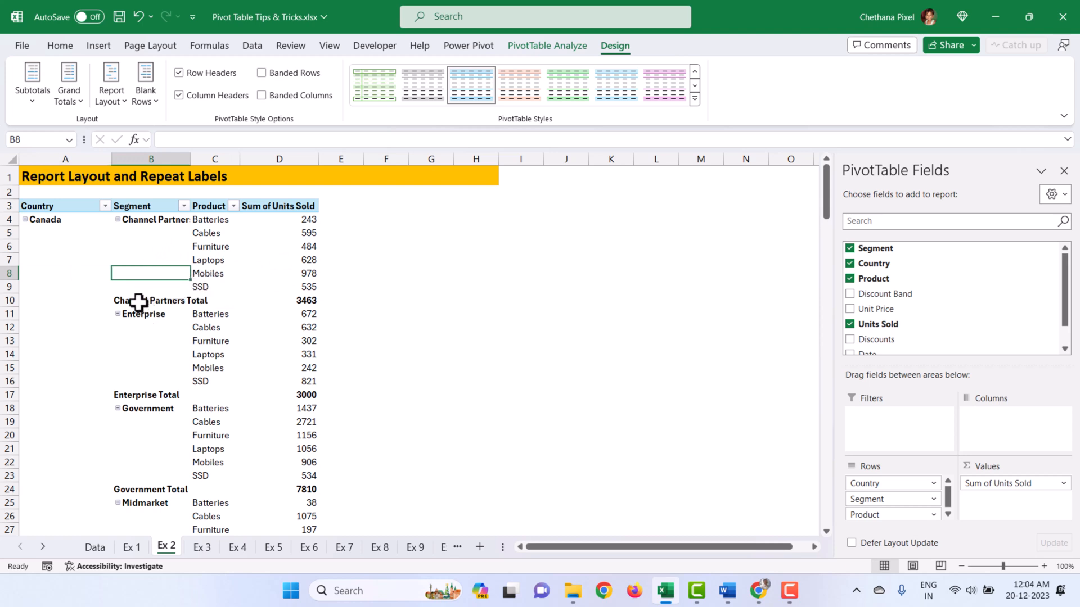
{"action": "left_click", "coordinate": [35, 103]}
{"action": "left_click", "coordinate": [61, 130]}
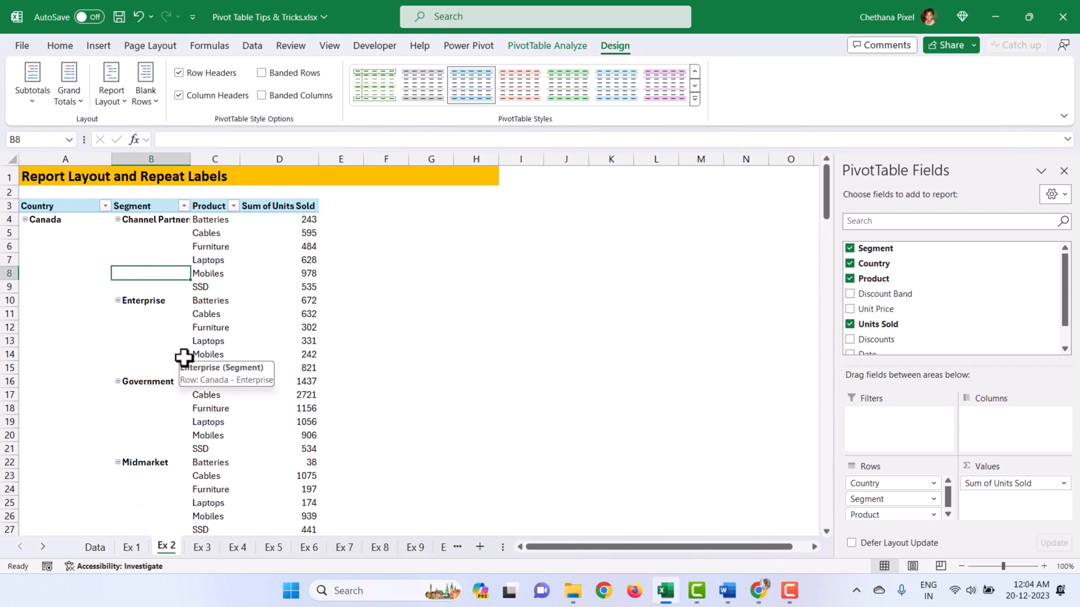
Repeat all item labels in the Ex 2 PivotTable so the blank Country and Segment cells are filled
{"action": "left_click", "coordinate": [62, 221]}
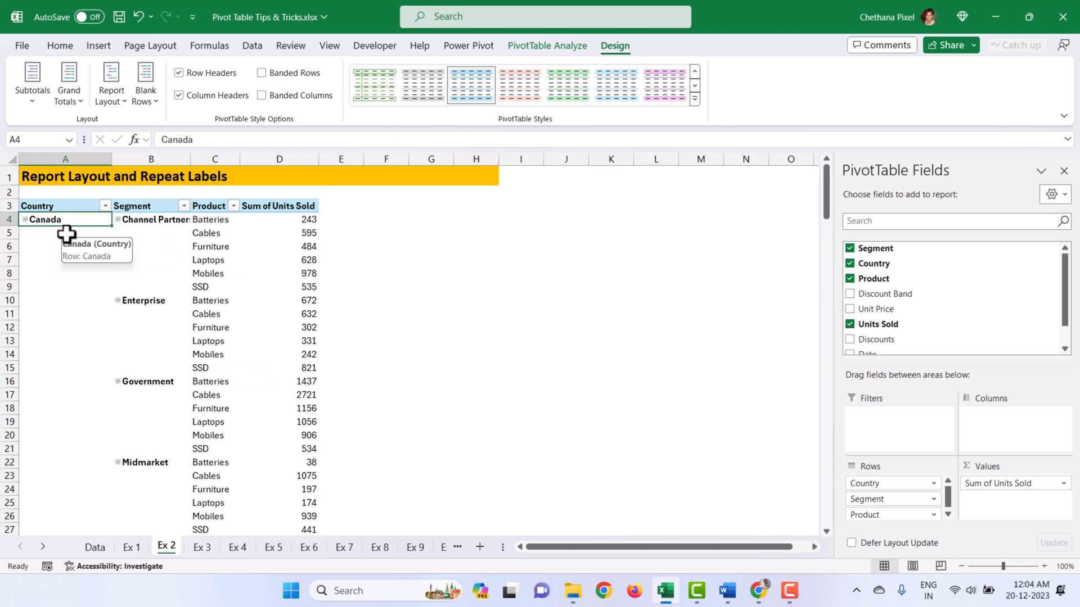
{"action": "left_click_drag", "start_coordinate": [66, 233], "coordinate": [70, 438]}
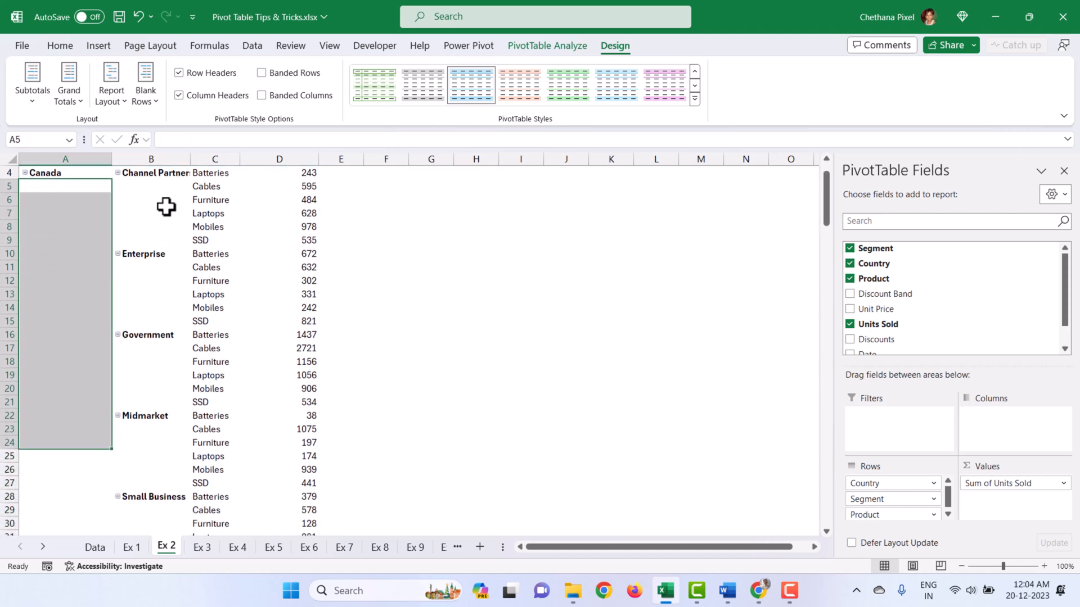
{"action": "left_click", "coordinate": [66, 214]}
{"action": "scroll", "coordinate": [66, 242], "scroll_direction": "up", "scroll_amount": 1}
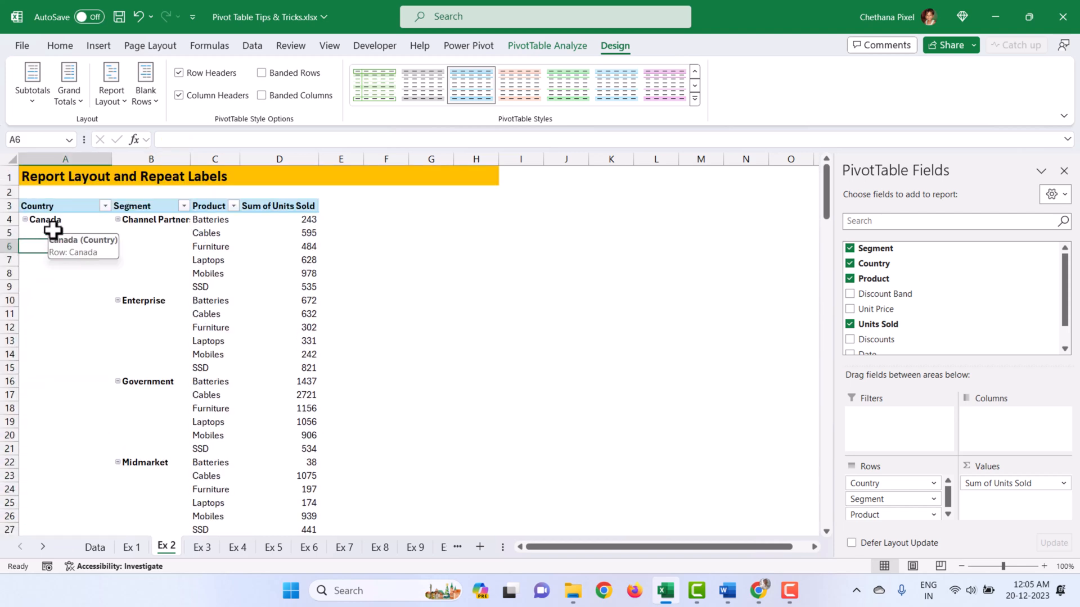
{"action": "left_click", "coordinate": [47, 248]}
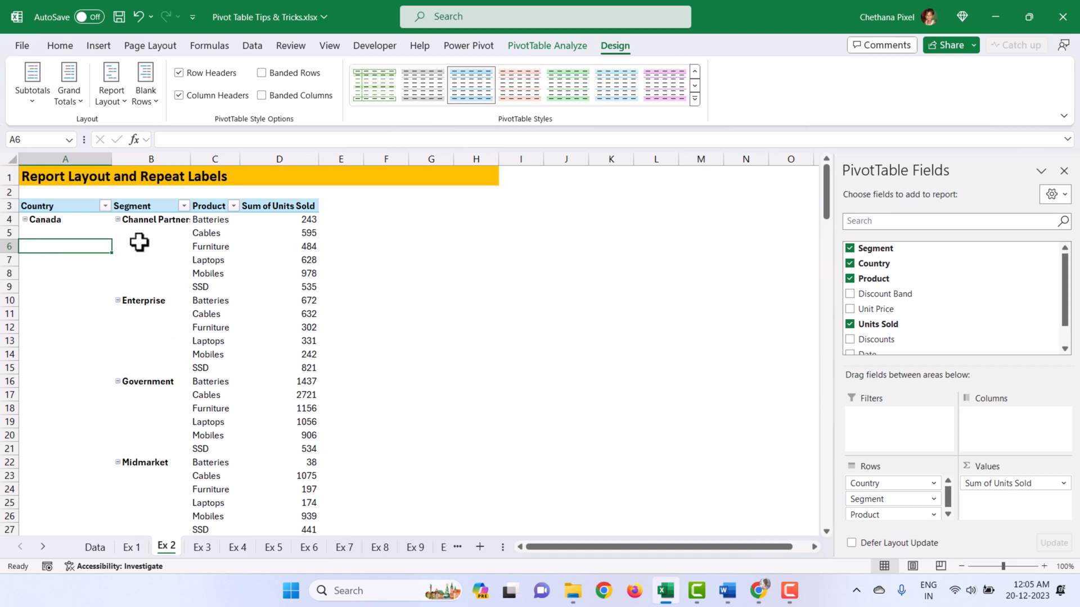
{"action": "left_click", "coordinate": [124, 103]}
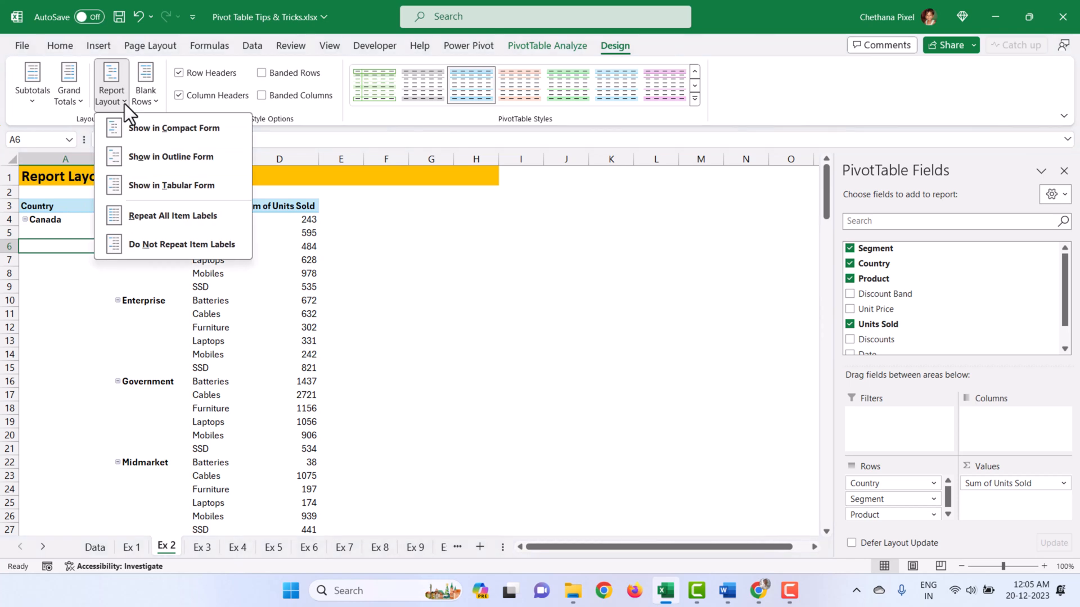
{"action": "left_click", "coordinate": [133, 218]}
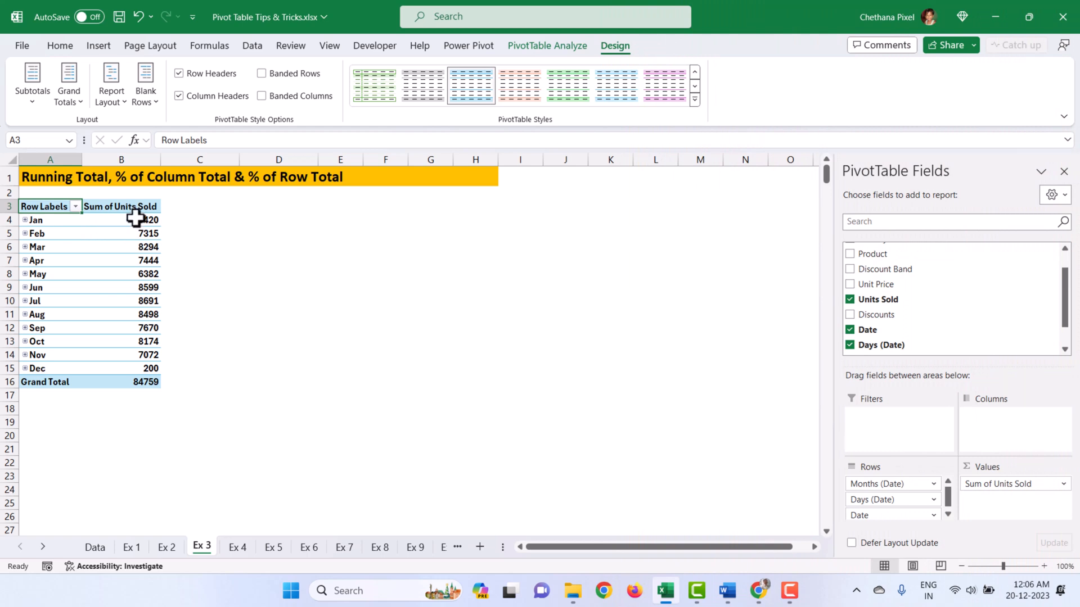
{"action": "left_click", "coordinate": [197, 219]}
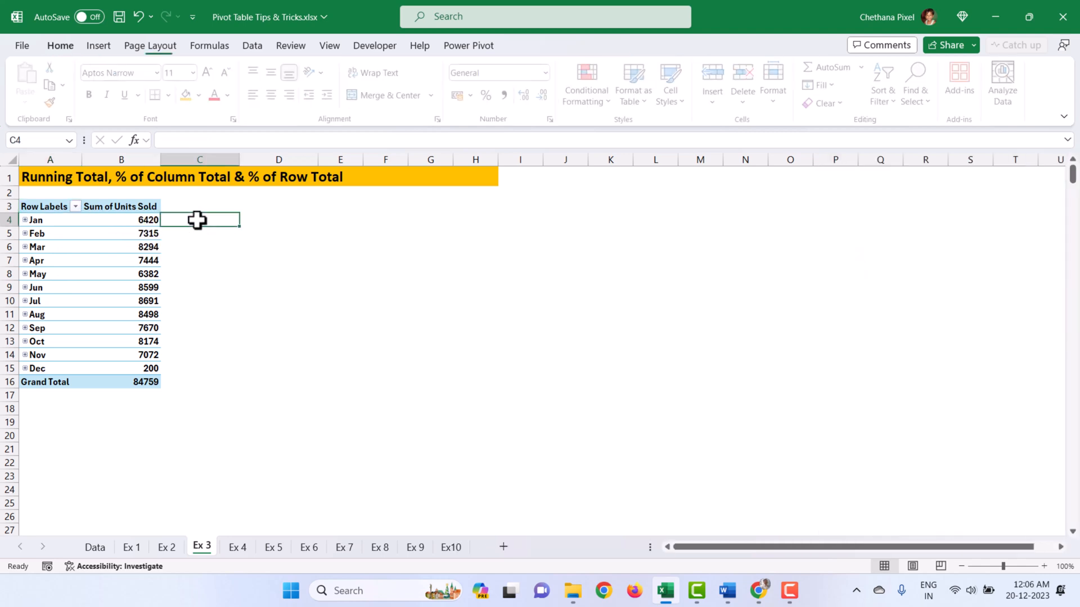
{"action": "left_click", "coordinate": [172, 233]}
{"action": "left_click", "coordinate": [149, 232]}
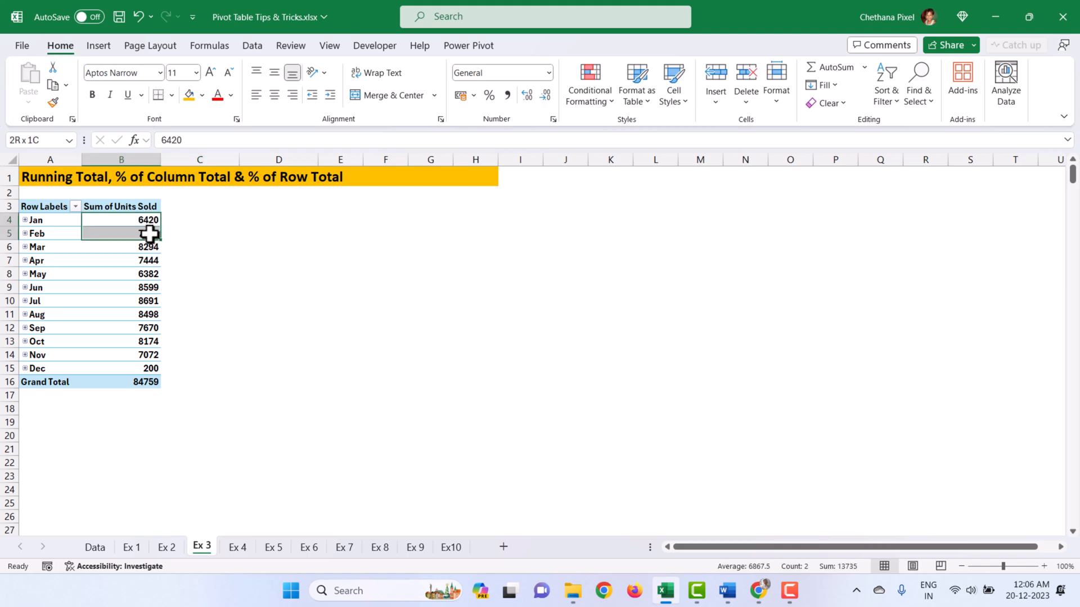
{"action": "left_click", "coordinate": [192, 232]}
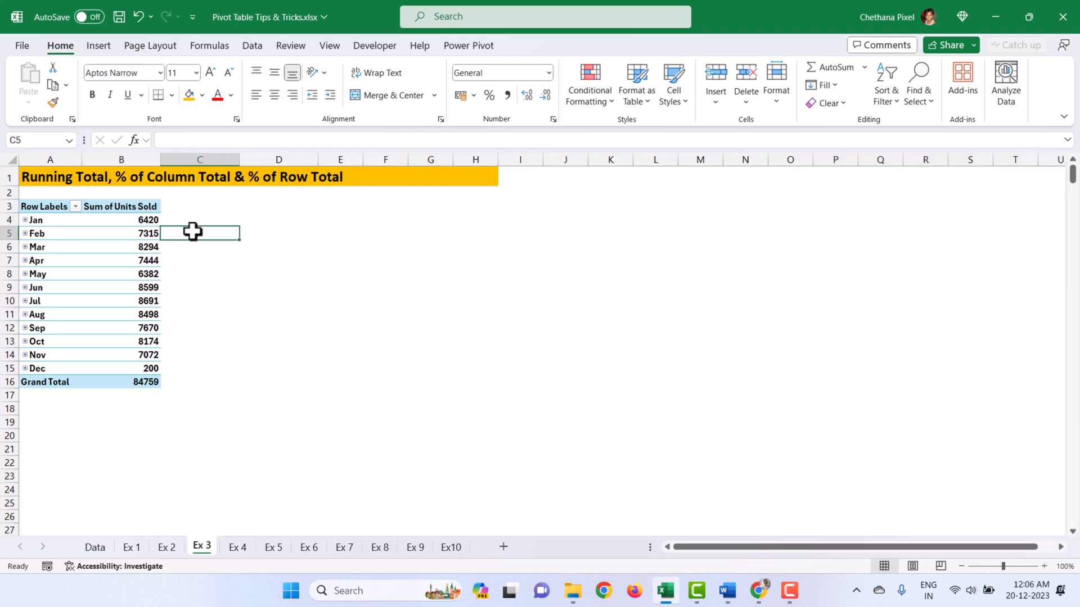
{"action": "left_click", "coordinate": [179, 247]}
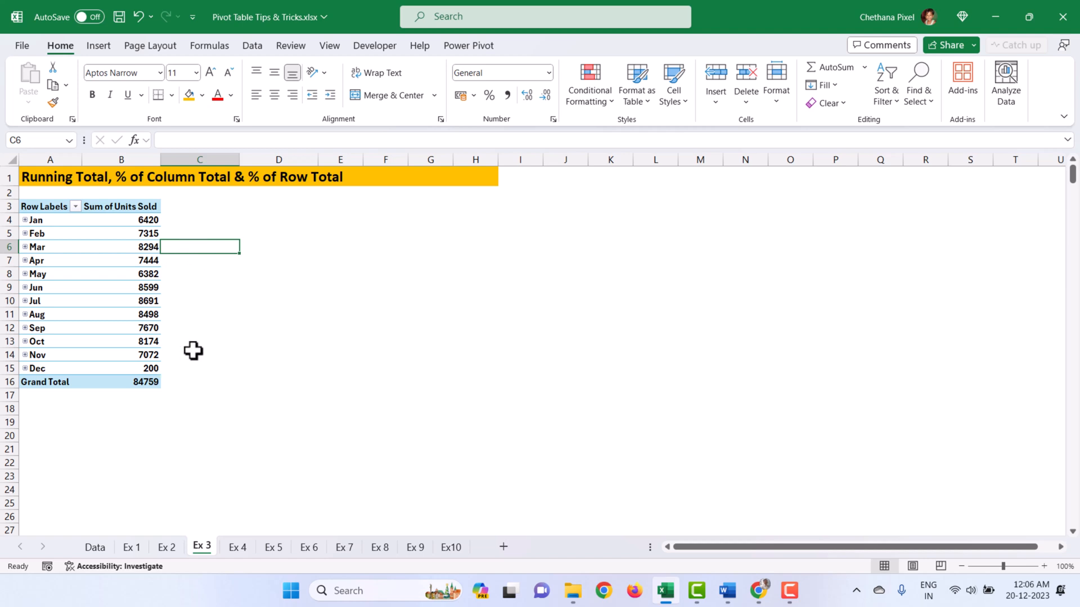
Add Units Sold a second time to the Ex 3 PivotTable's values and show it as a running total in Months (Date)
{"action": "left_click", "coordinate": [135, 233]}
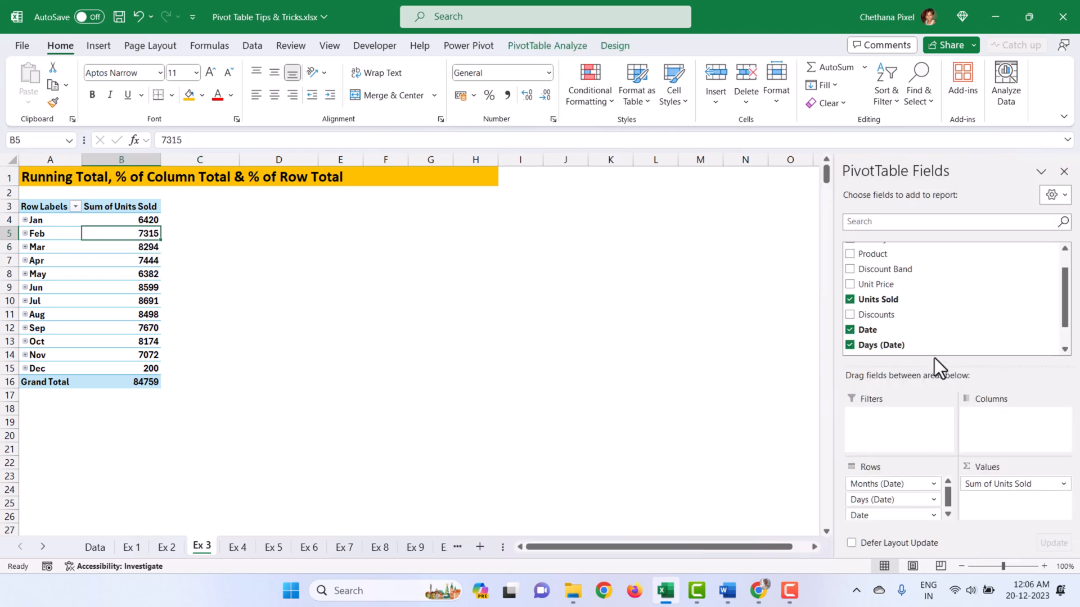
{"action": "left_click_drag", "start_coordinate": [898, 304], "coordinate": [1006, 506]}
{"action": "left_click", "coordinate": [202, 249]}
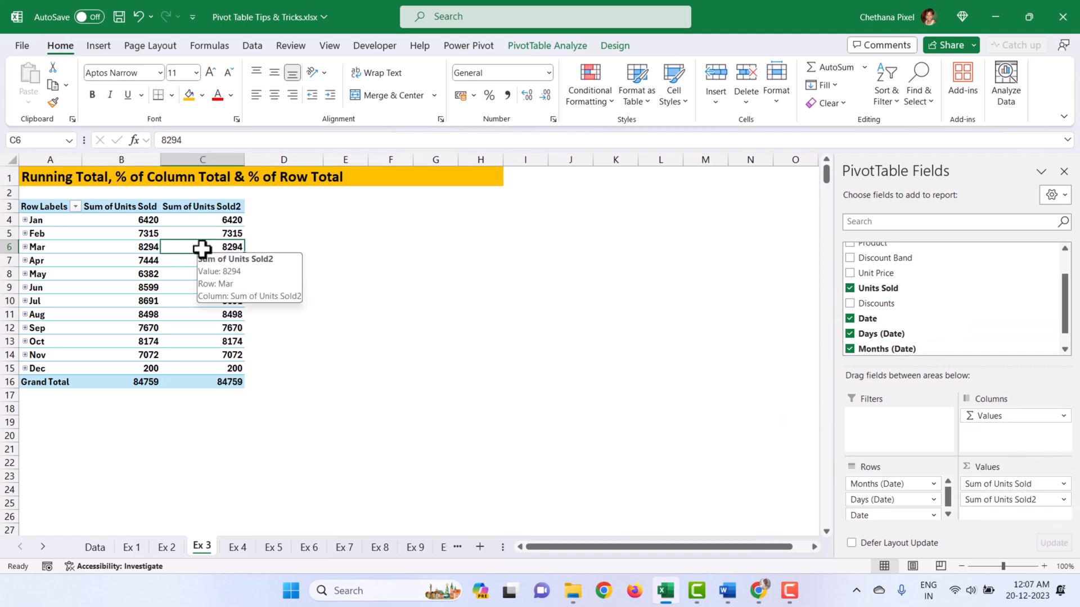
{"action": "right_click", "coordinate": [210, 248]}
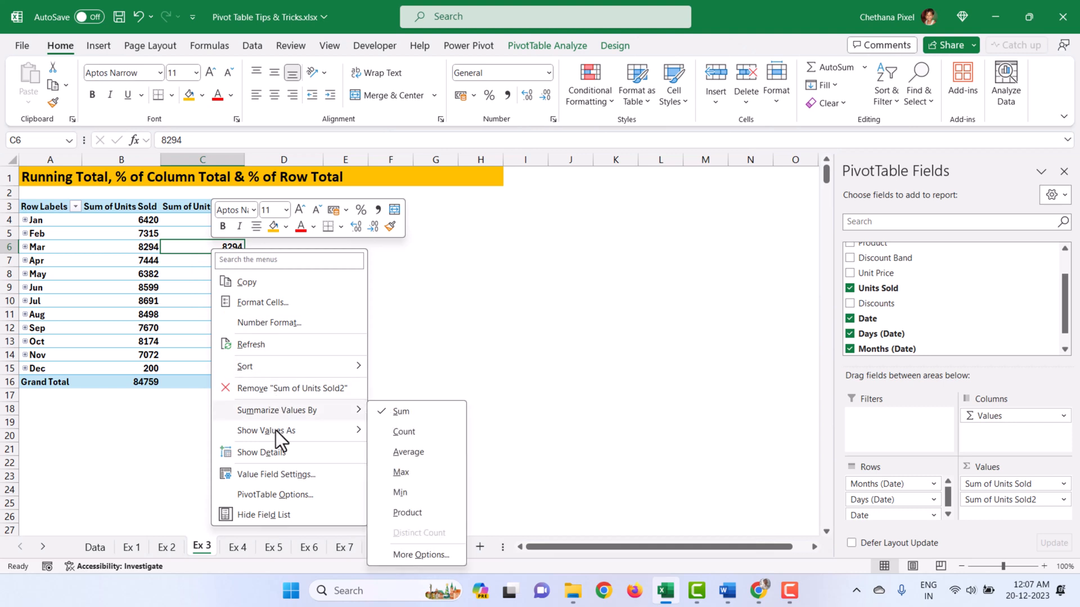
{"action": "mouse_move", "coordinate": [288, 431]}
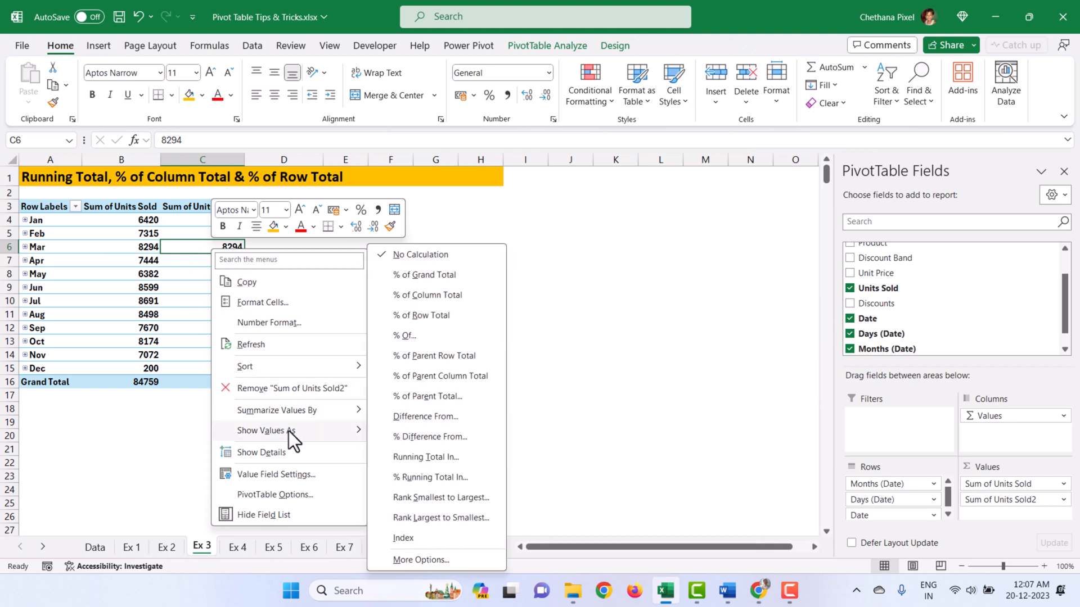
{"action": "left_click", "coordinate": [413, 458]}
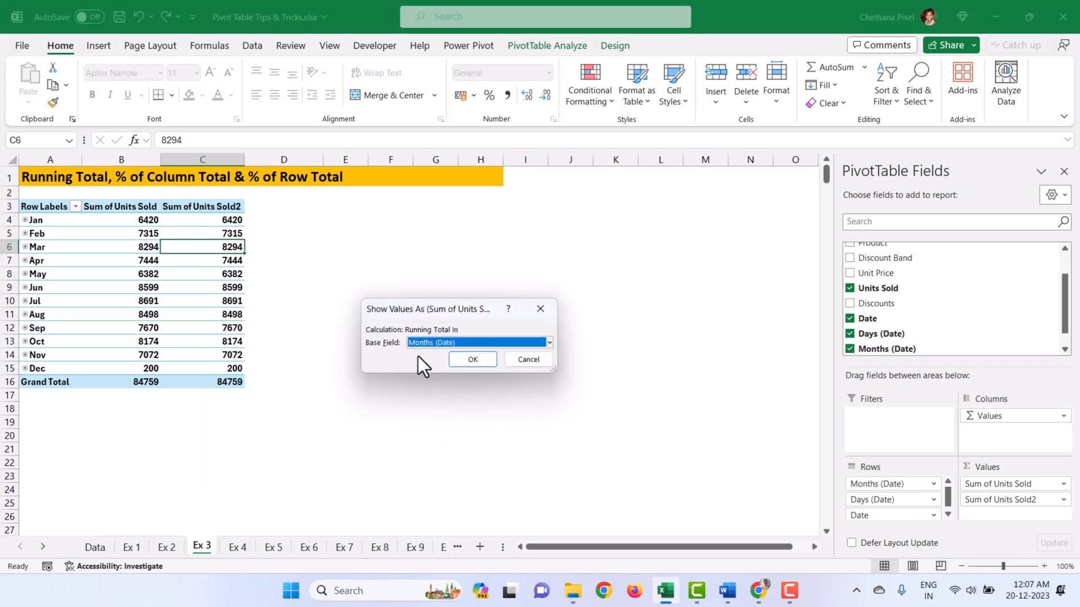
{"action": "left_click", "coordinate": [476, 361]}
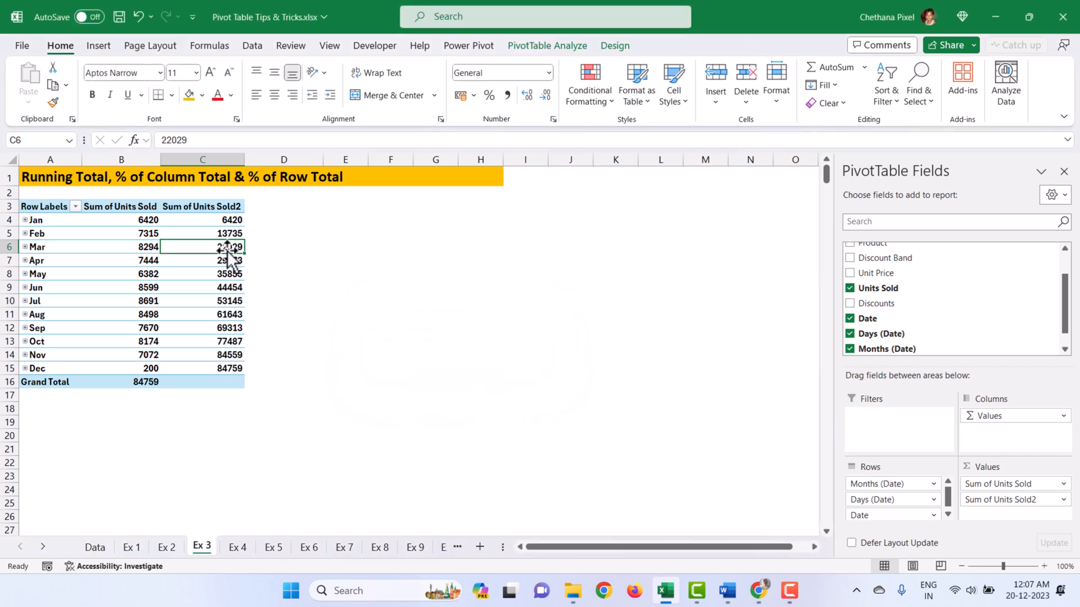
Compare the running totals for Jan, Feb, Mar and Dec with the sums of the corresponding monthly units sold
{"action": "left_click", "coordinate": [224, 219]}
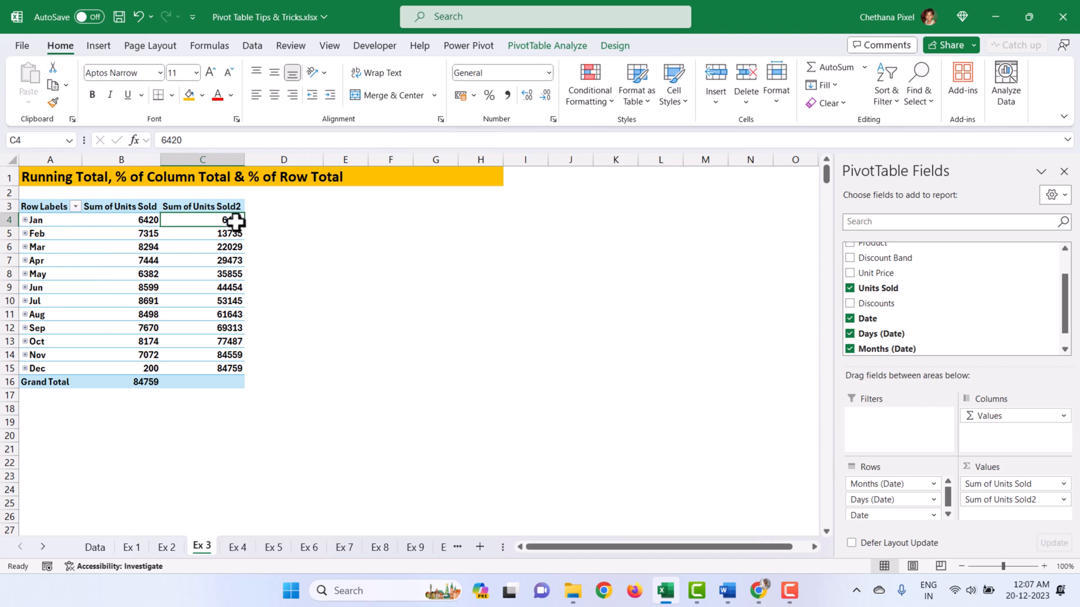
{"action": "left_click", "coordinate": [228, 233]}
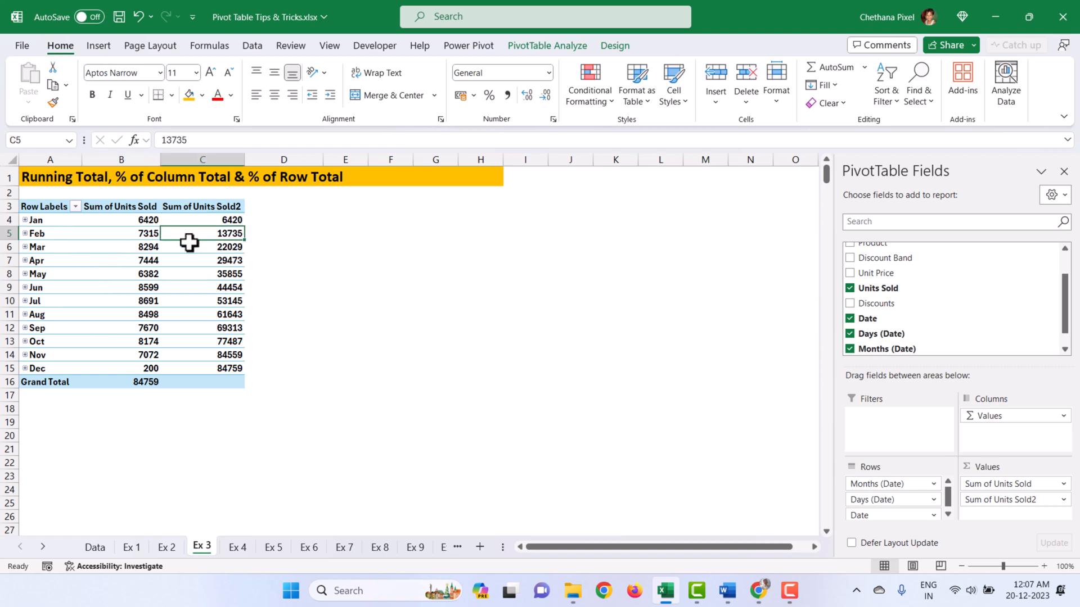
{"action": "left_click_drag", "start_coordinate": [145, 220], "coordinate": [146, 232]}
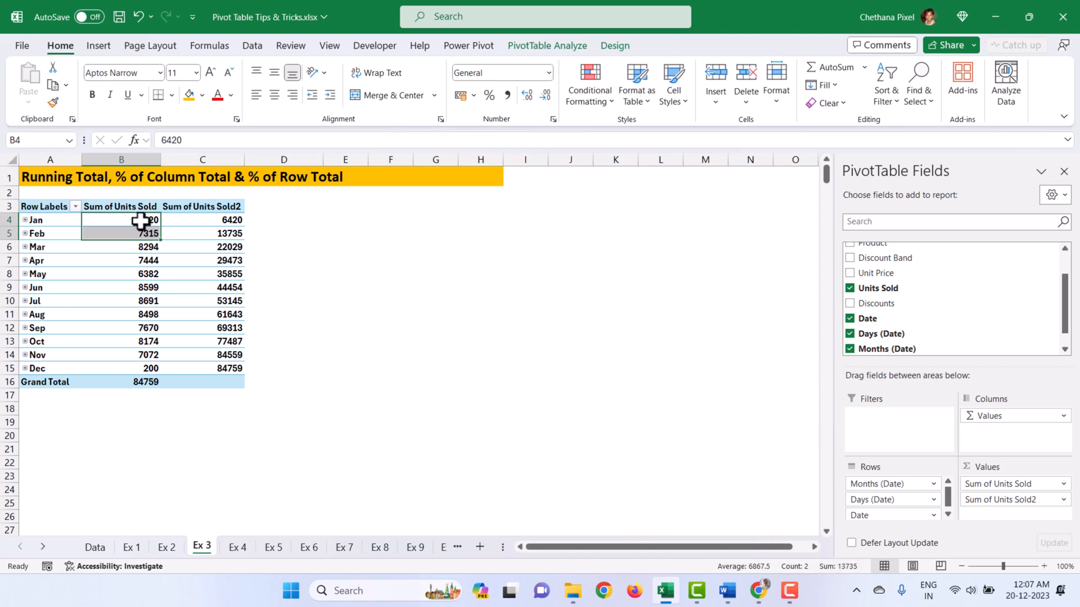
{"action": "left_click", "coordinate": [214, 247]}
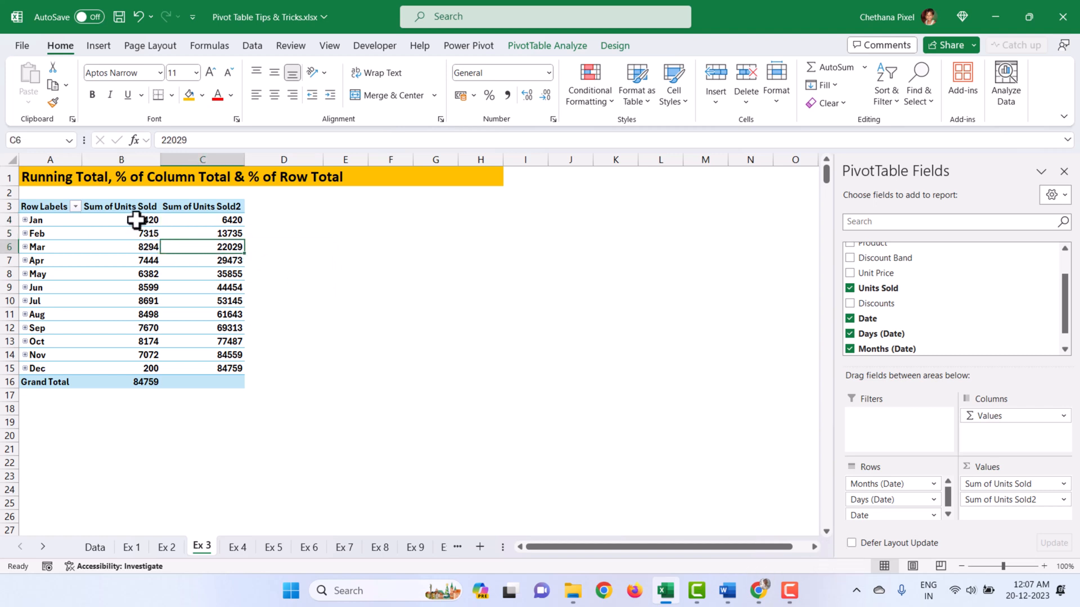
{"action": "left_click_drag", "start_coordinate": [136, 221], "coordinate": [144, 246]}
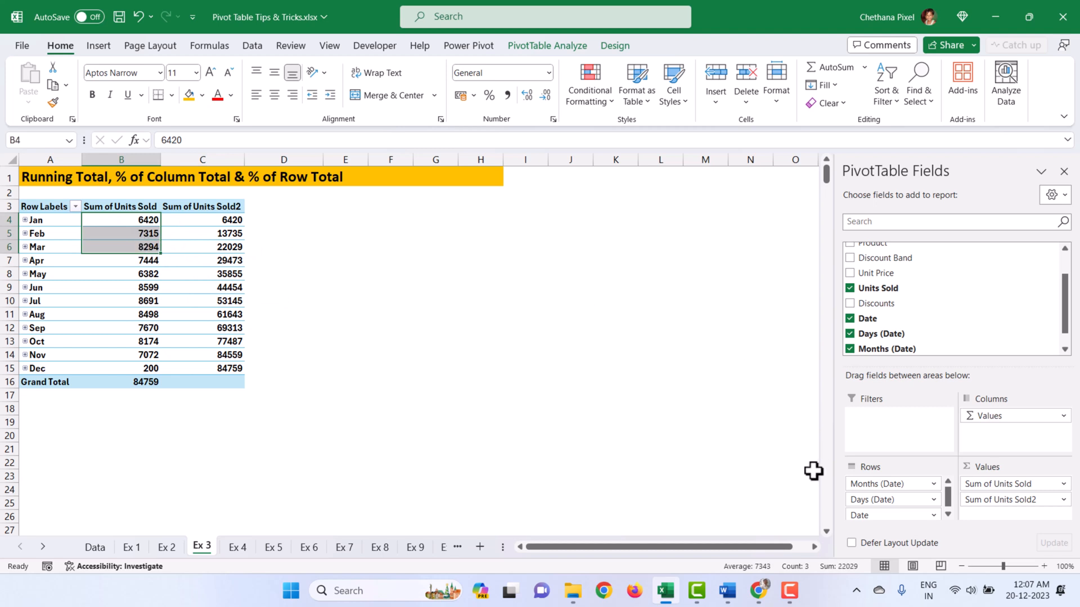
{"action": "left_click", "coordinate": [229, 369]}
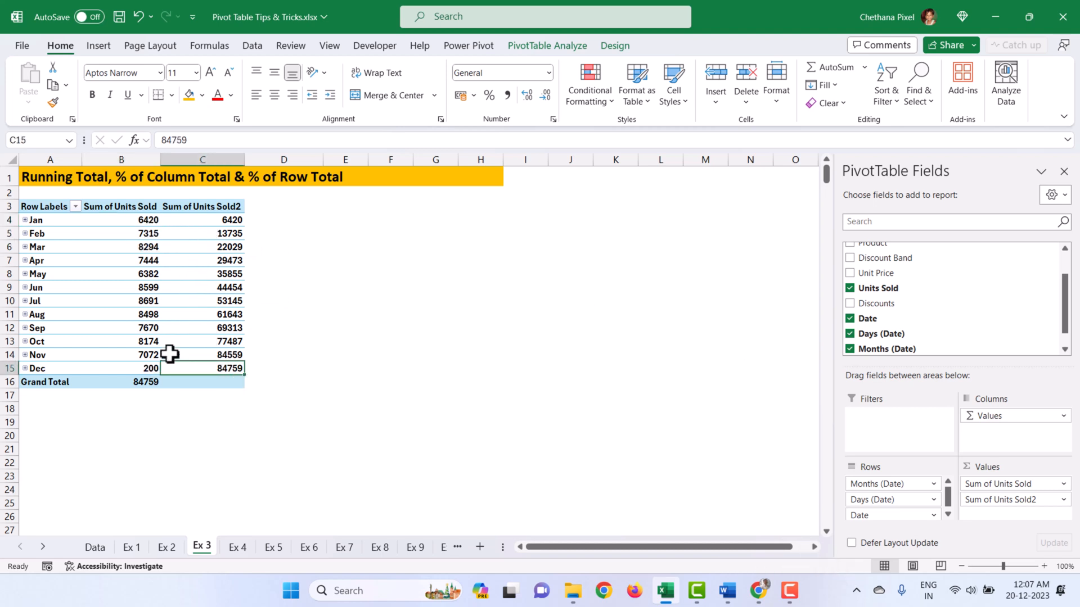
{"action": "mouse_move", "coordinate": [149, 381]}
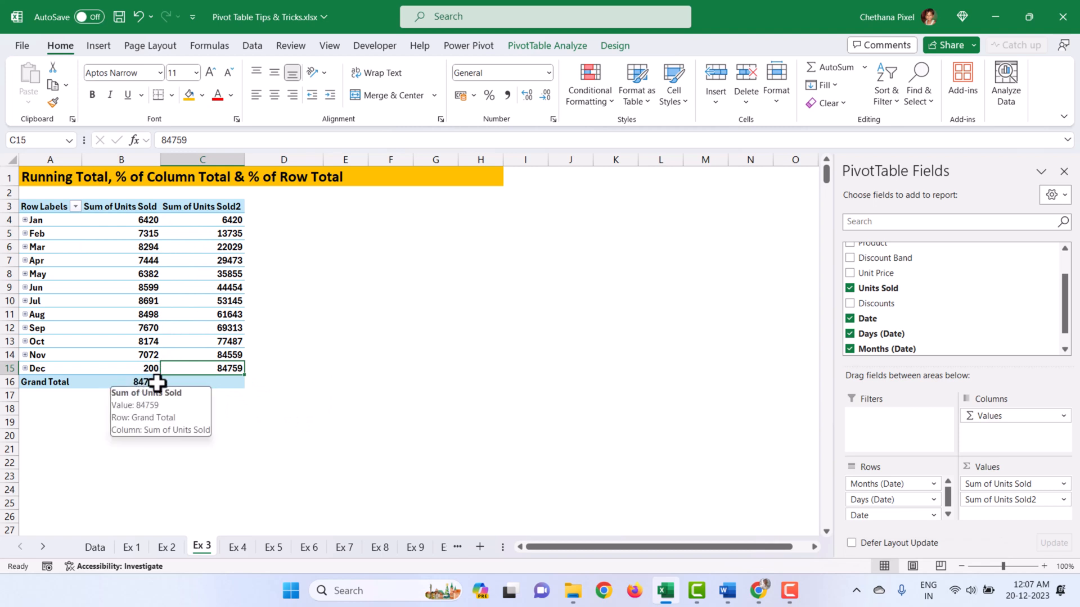
Rename the second Units Sold value column header in cell C3 to 'Running Total'
{"action": "left_click", "coordinate": [191, 207]}
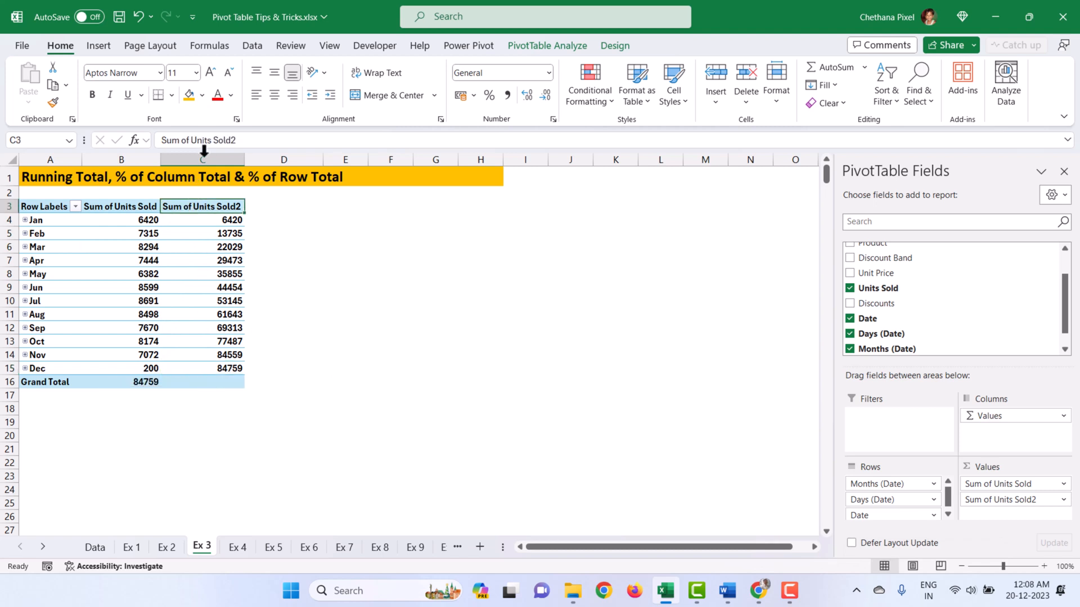
{"action": "left_click_drag", "start_coordinate": [161, 140], "coordinate": [262, 142]}
{"action": "type", "text": "Running Total"}
{"action": "key", "text": "Return"}
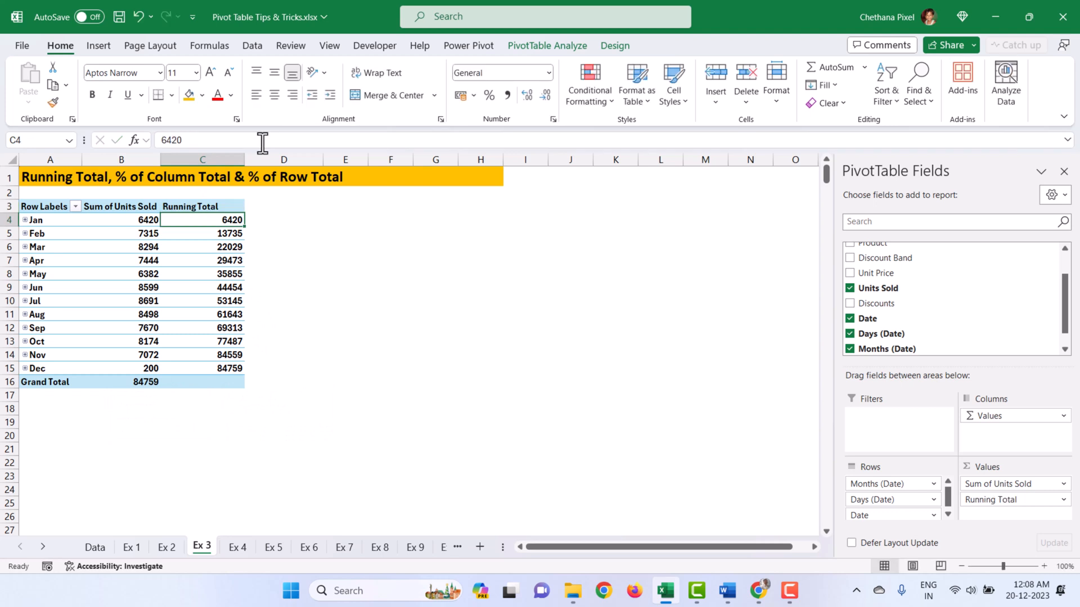
Copy the whole Ex 3 PivotTable, A3 to C16, and paste the copy at cell A19
{"action": "left_click_drag", "start_coordinate": [44, 206], "coordinate": [214, 383]}
{"action": "key", "text": "ctrl+c"}
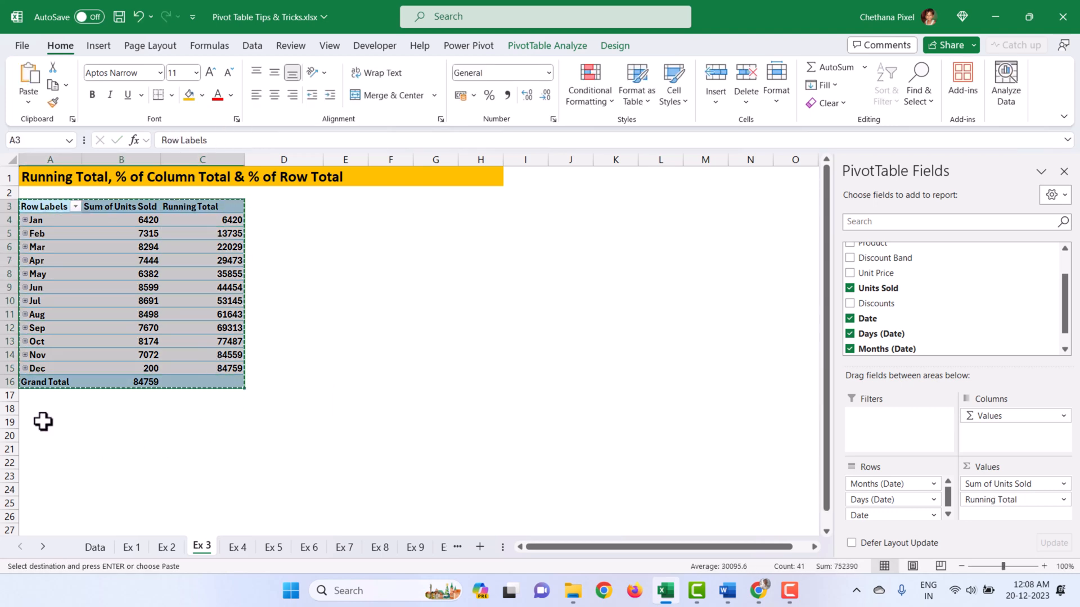
{"action": "left_click", "coordinate": [41, 422]}
{"action": "key", "text": "Return"}
Replace the copied PivotTable's date rows with Segment, put Product in columns, and remove Running Total from its values
{"action": "left_click_drag", "start_coordinate": [887, 484], "coordinate": [712, 494]}
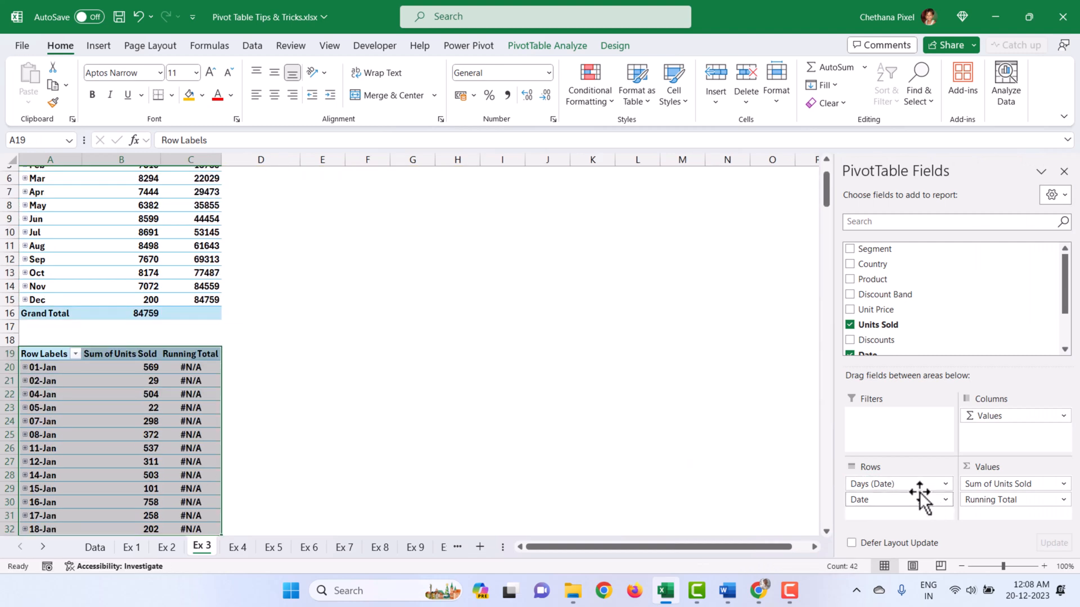
{"action": "left_click_drag", "start_coordinate": [897, 484], "coordinate": [755, 509]}
{"action": "left_click_drag", "start_coordinate": [872, 483], "coordinate": [790, 466]}
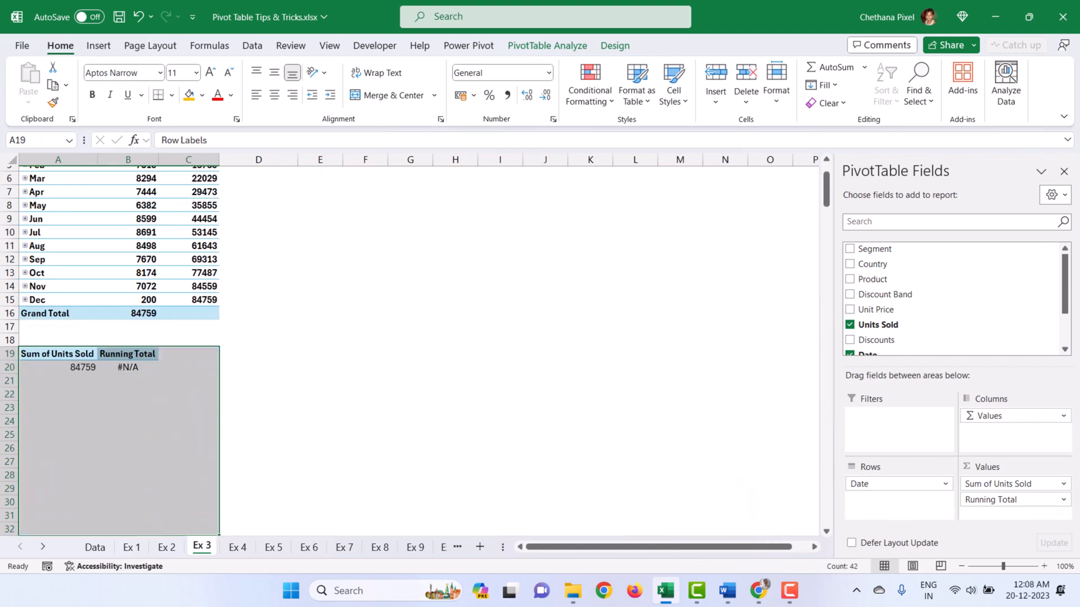
{"action": "left_click_drag", "start_coordinate": [887, 250], "coordinate": [892, 488]}
{"action": "left_click_drag", "start_coordinate": [1006, 500], "coordinate": [672, 435]}
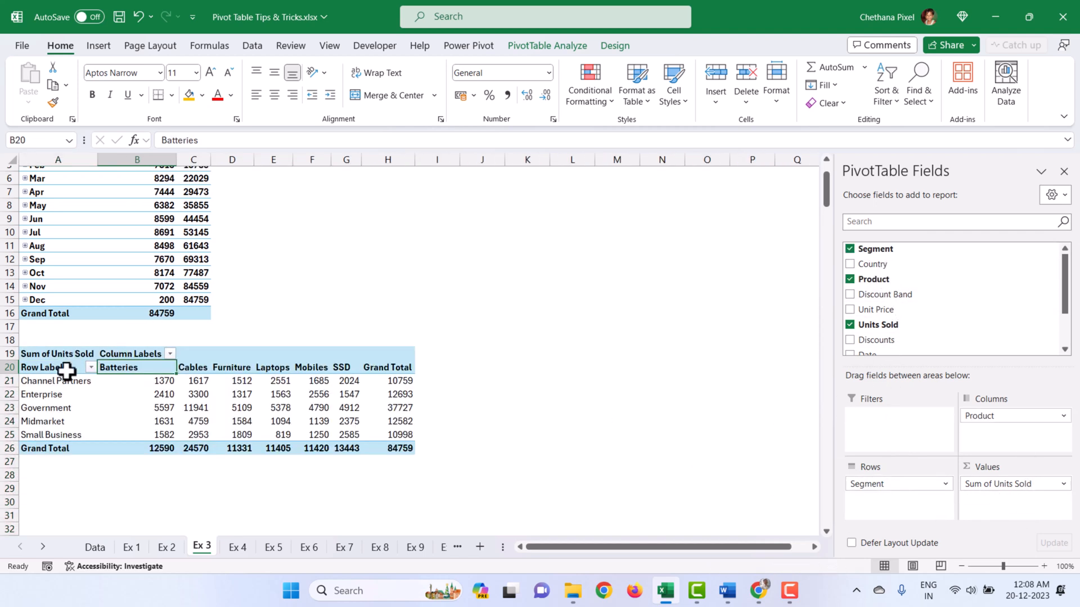
Examine the segment row labels, the product column labels and the units sold values in the copied PivotTable
{"action": "left_click_drag", "start_coordinate": [48, 382], "coordinate": [45, 430]}
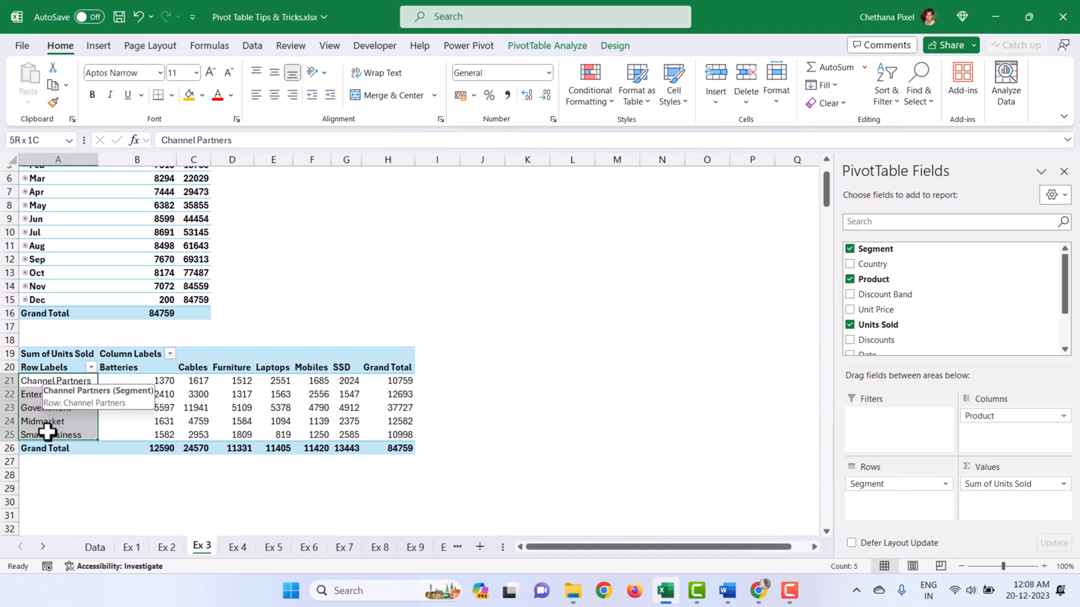
{"action": "left_click_drag", "start_coordinate": [135, 368], "coordinate": [339, 368]}
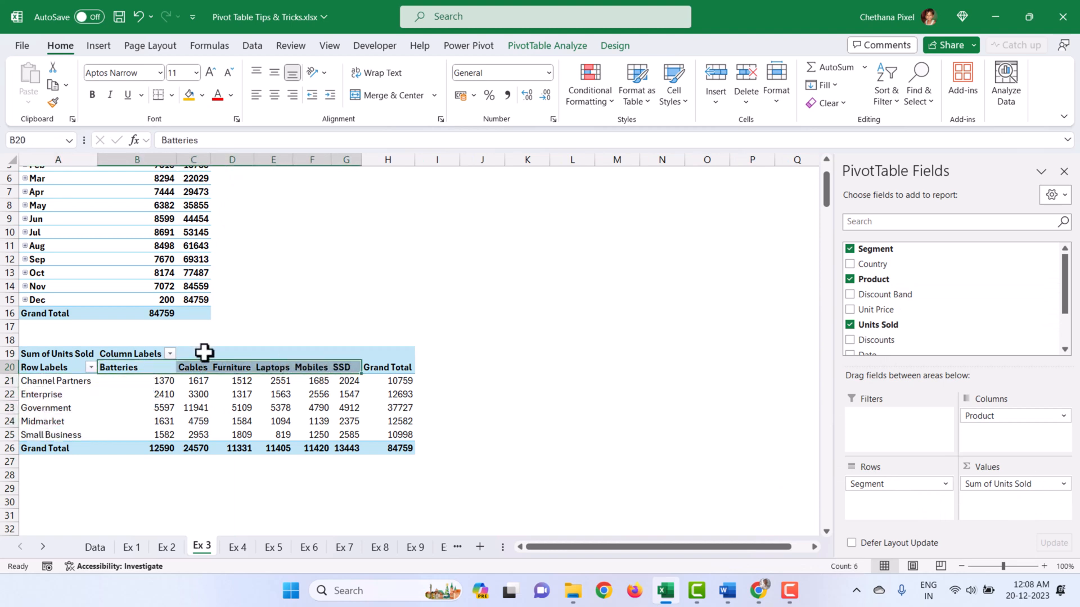
{"action": "left_click", "coordinate": [158, 382]}
{"action": "left_click_drag", "start_coordinate": [158, 382], "coordinate": [345, 437]}
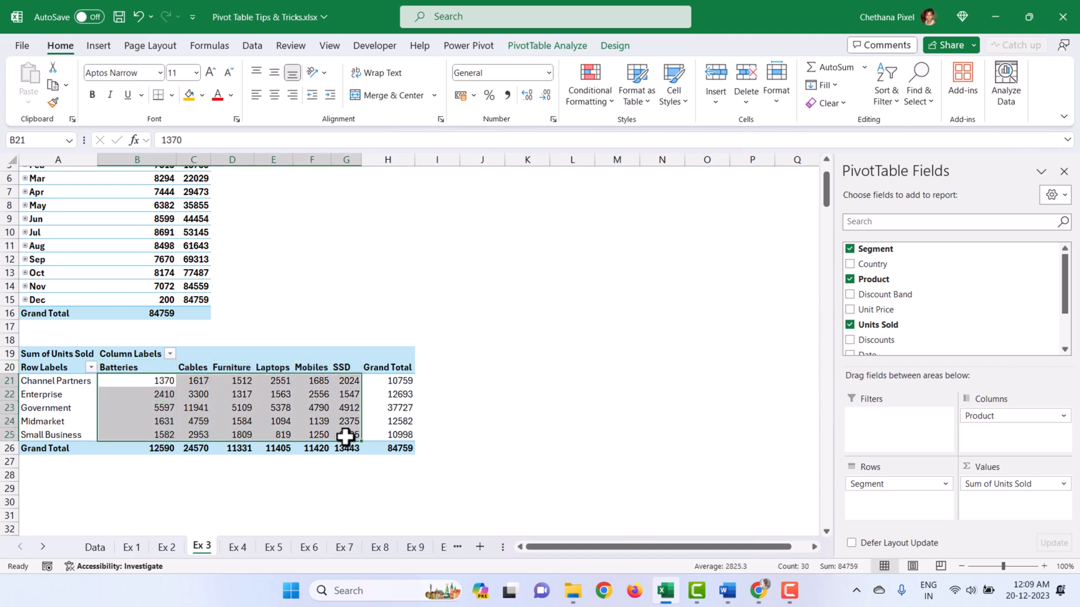
Show the Segment by Product PivotTable's units sold as % of Column Total and check the Grand Total row
{"action": "left_click", "coordinate": [230, 384]}
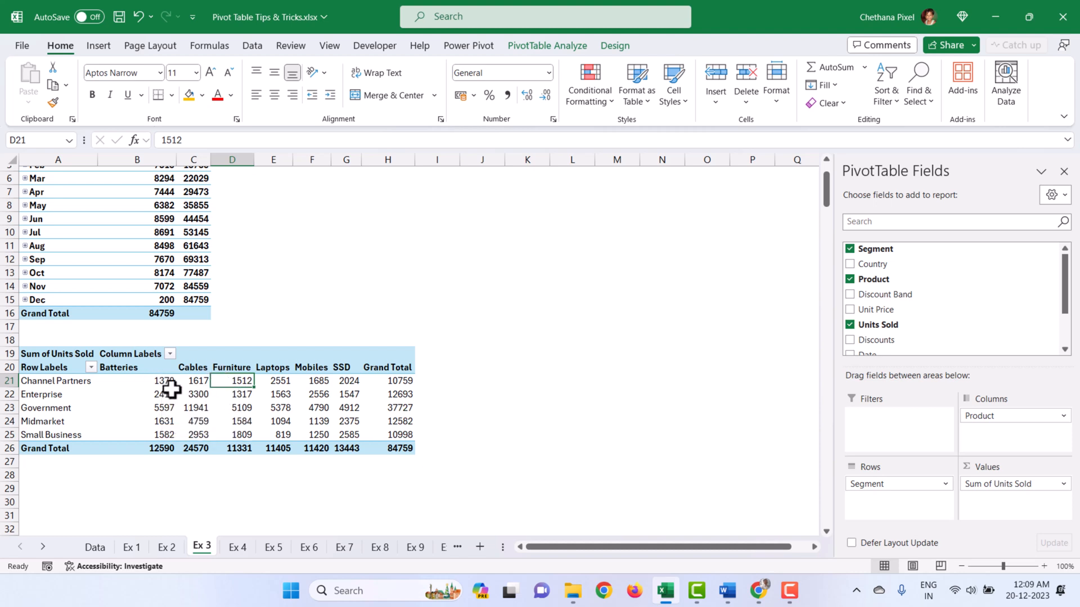
{"action": "right_click", "coordinate": [192, 382]}
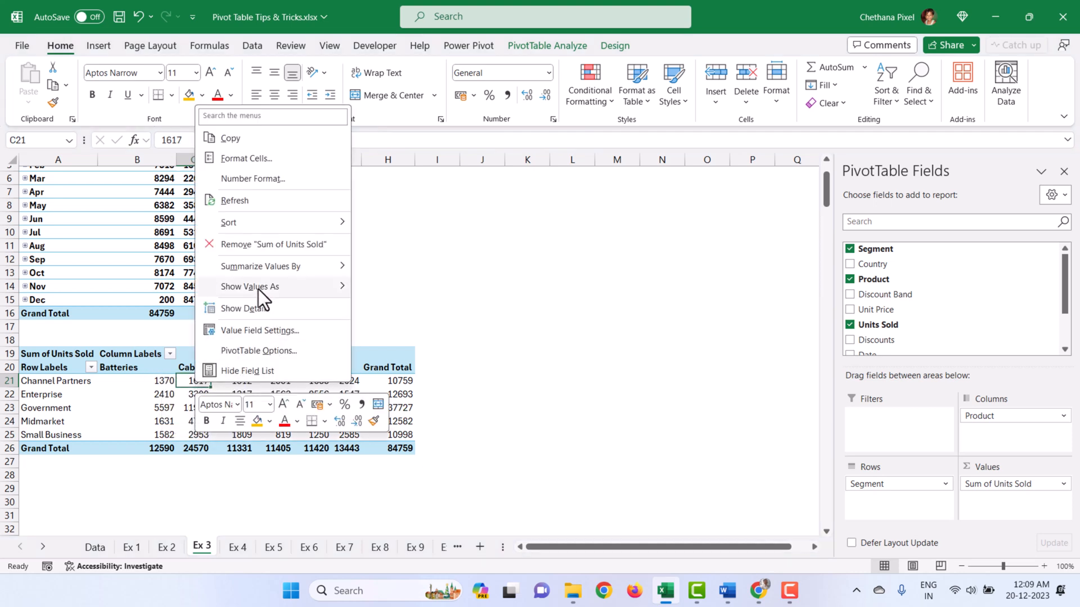
{"action": "mouse_move", "coordinate": [258, 286]}
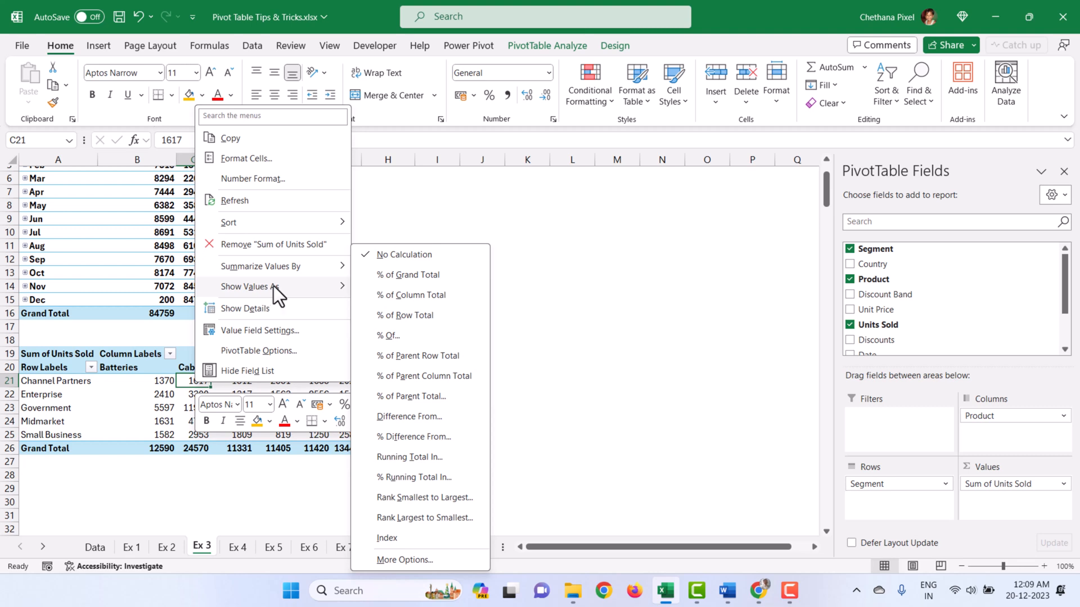
{"action": "left_click", "coordinate": [410, 295]}
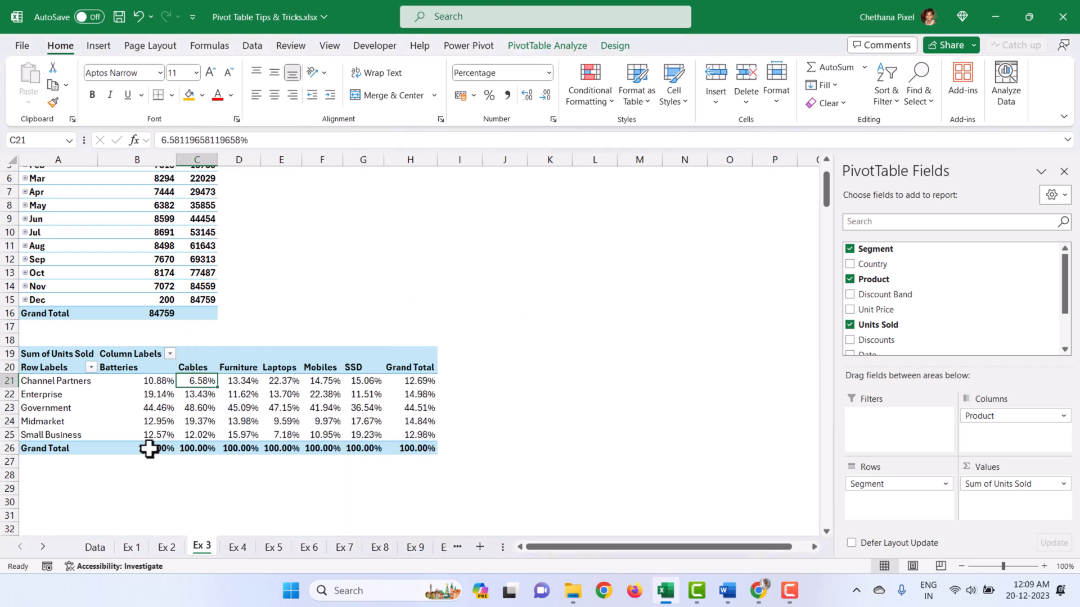
{"action": "left_click_drag", "start_coordinate": [149, 449], "coordinate": [424, 450]}
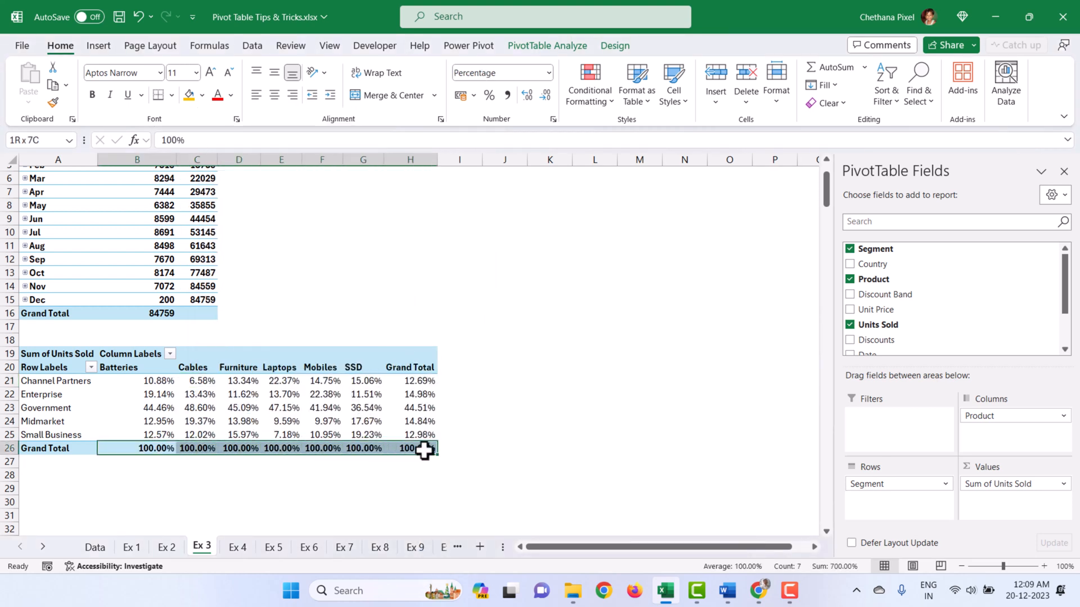
Show the Segment by Product PivotTable's units sold as % of Row Total and check the Grand Total column
{"action": "left_click", "coordinate": [193, 394]}
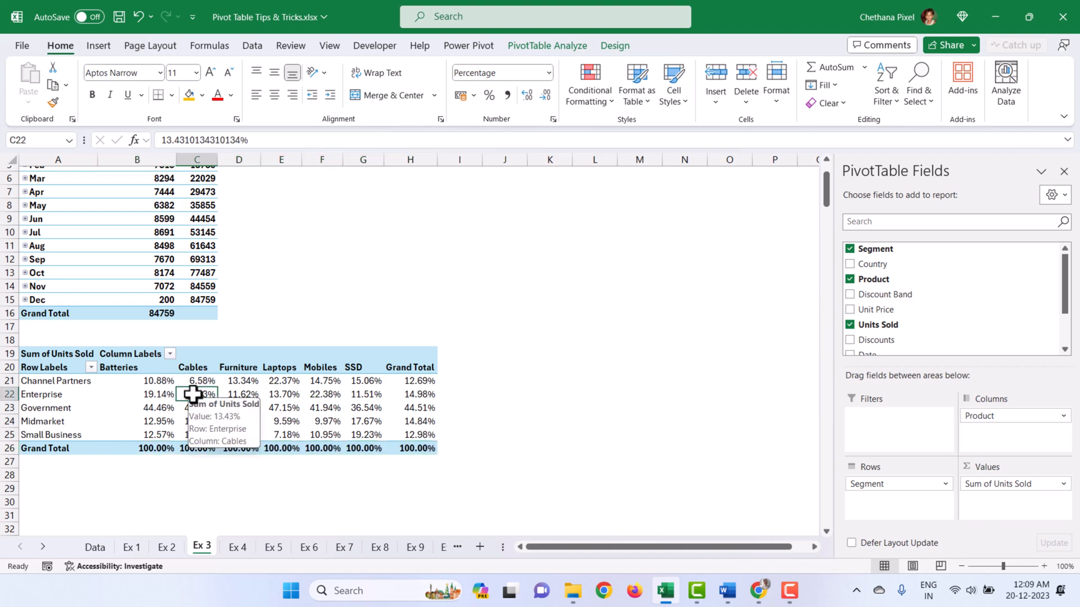
{"action": "right_click", "coordinate": [193, 394]}
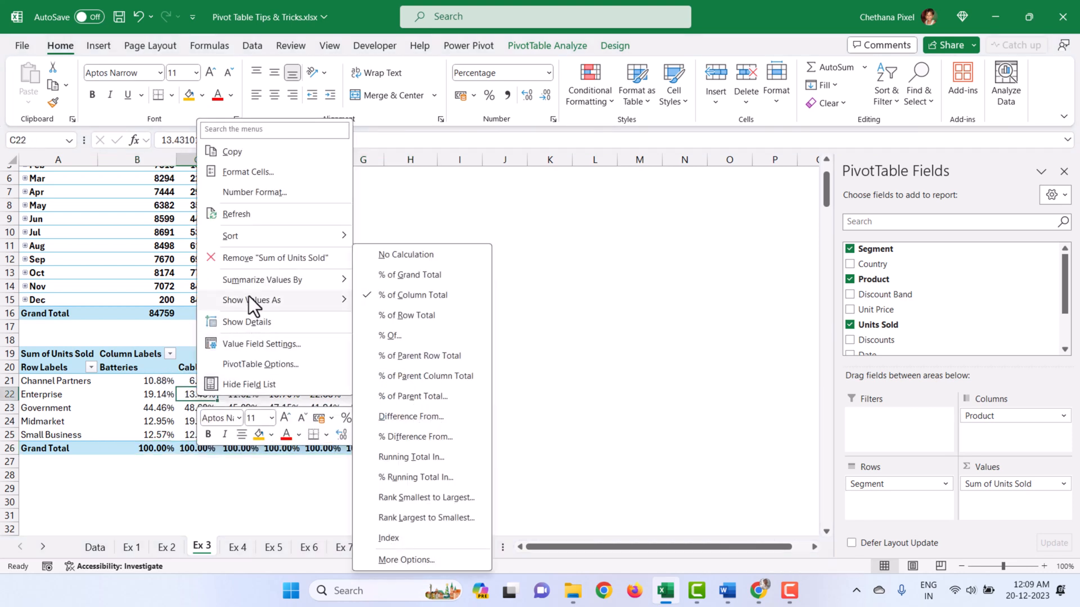
{"action": "left_click", "coordinate": [402, 316]}
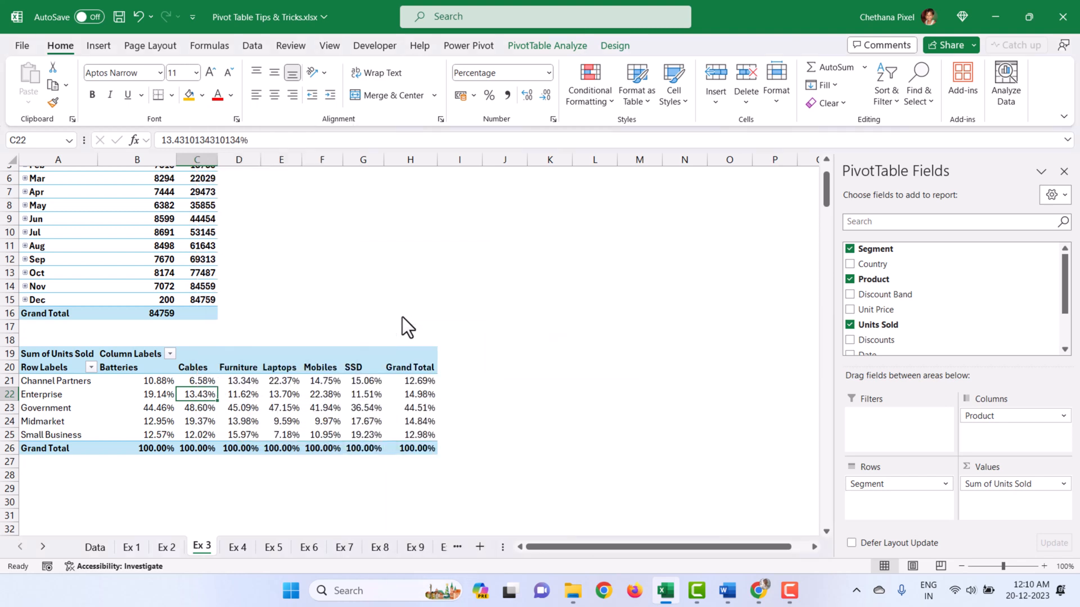
{"action": "left_click_drag", "start_coordinate": [397, 374], "coordinate": [396, 446]}
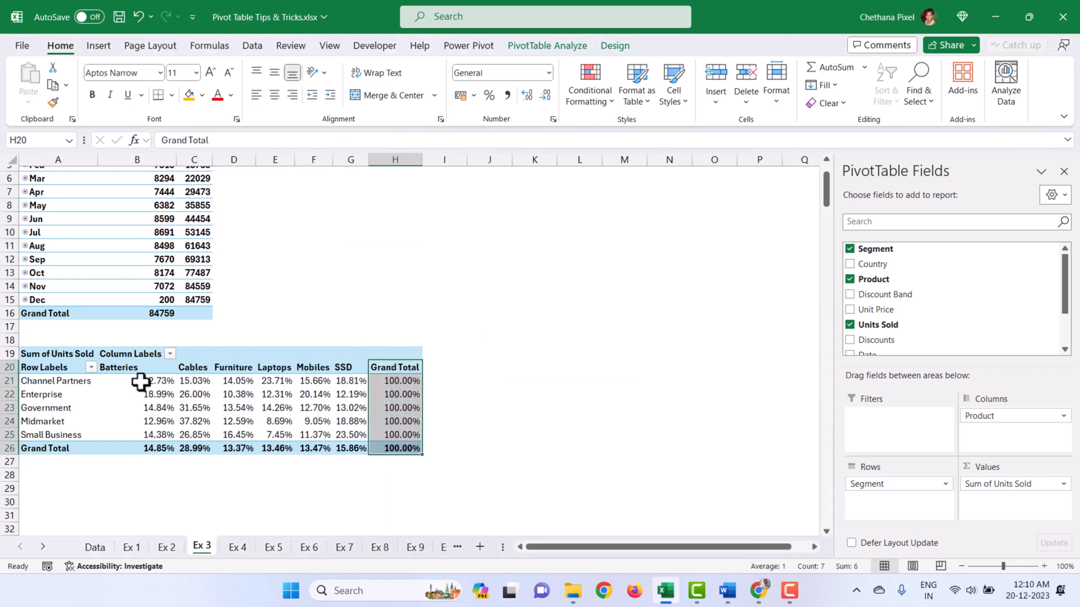
Check the row percentages of the Segment by Product PivotTable across the products to the Grand Total column
{"action": "left_click_drag", "start_coordinate": [140, 380], "coordinate": [397, 426]}
{"action": "left_click_drag", "start_coordinate": [397, 425], "coordinate": [397, 437]}
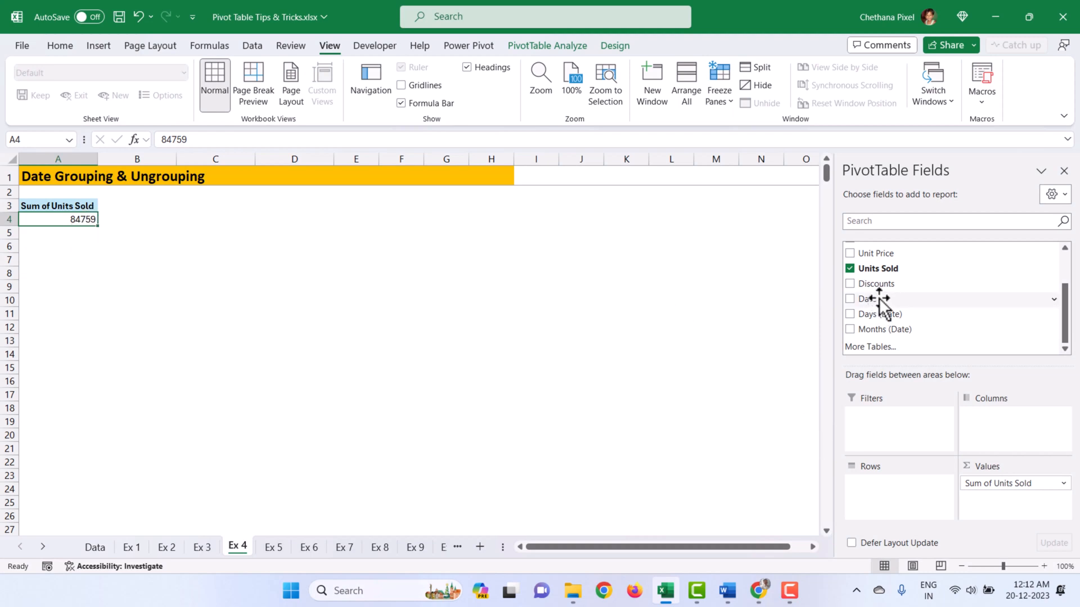
Add the Date field to the rows of the units sold PivotTable, and expand and collapse Jan to view its days
{"action": "left_click_drag", "start_coordinate": [880, 300], "coordinate": [905, 520]}
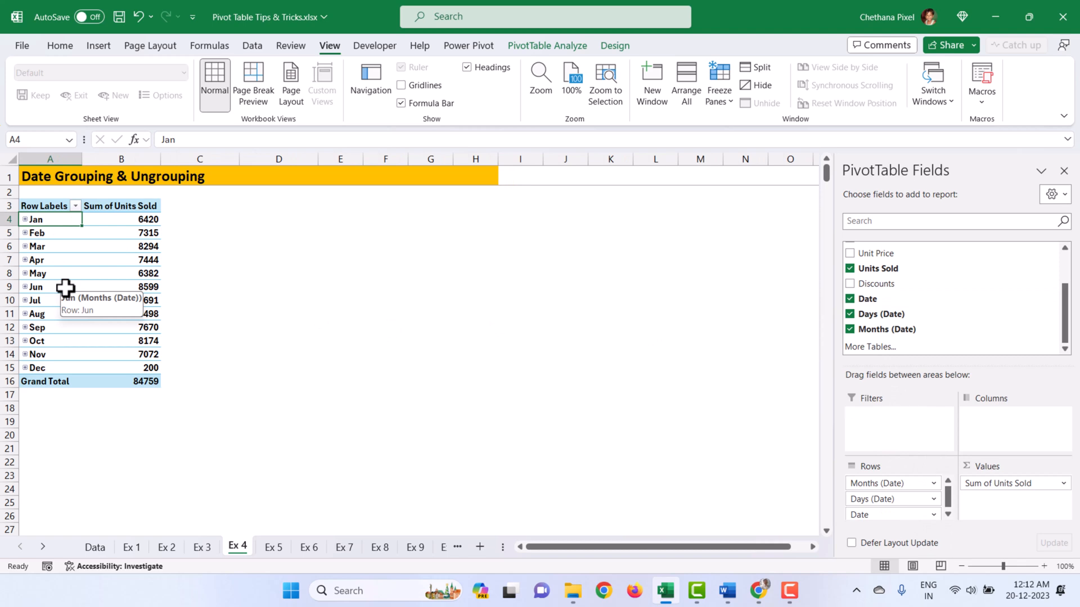
{"action": "left_click", "coordinate": [127, 218]}
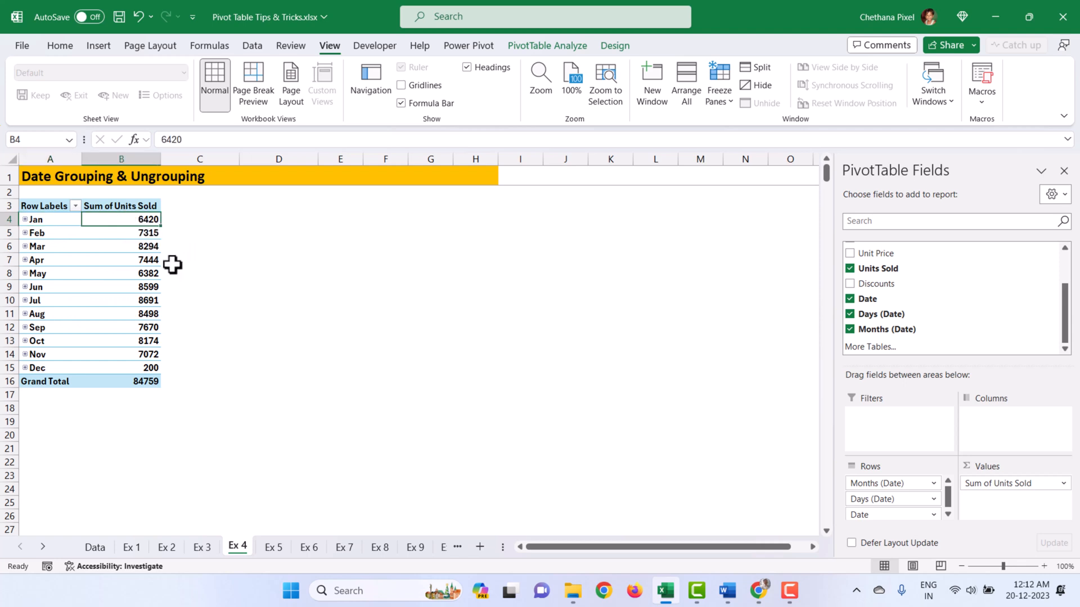
{"action": "left_click", "coordinate": [25, 219]}
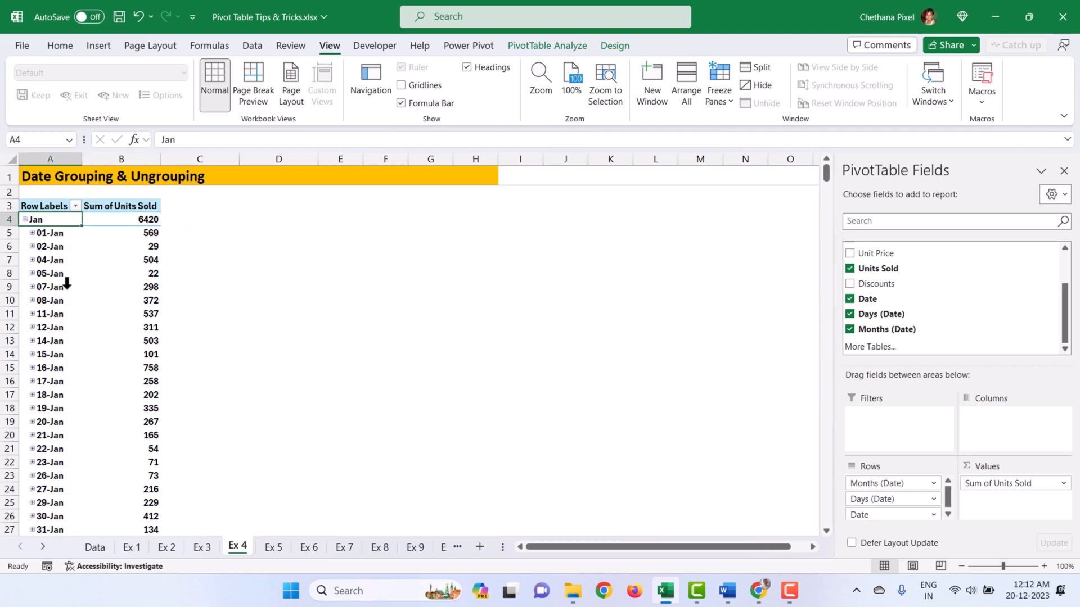
{"action": "left_click", "coordinate": [25, 220]}
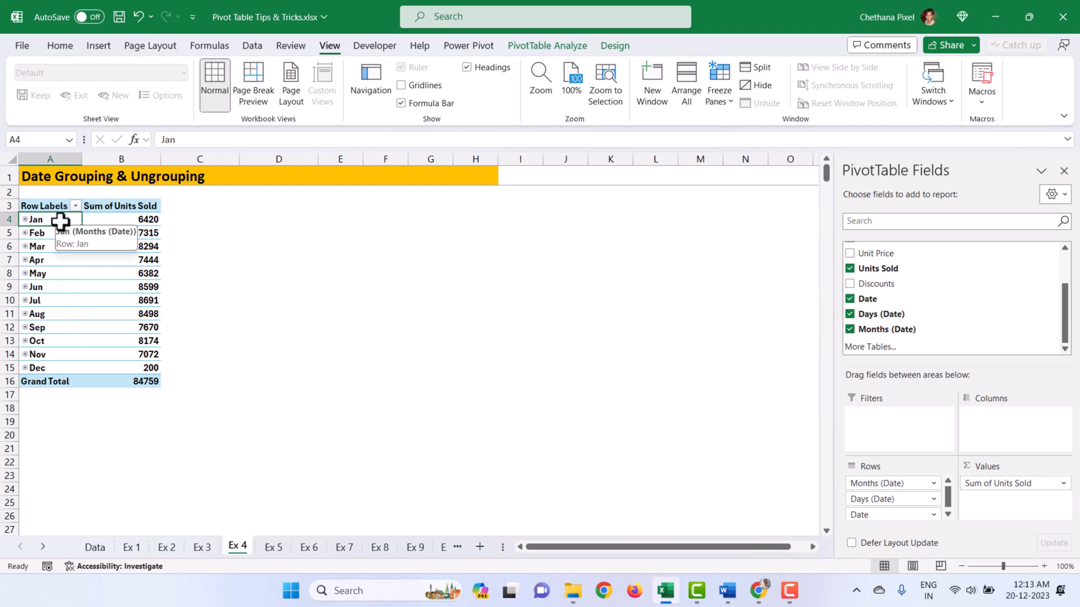
Ungroup the PivotTable's date rows and group the individual dates by Months only
{"action": "right_click", "coordinate": [31, 237]}
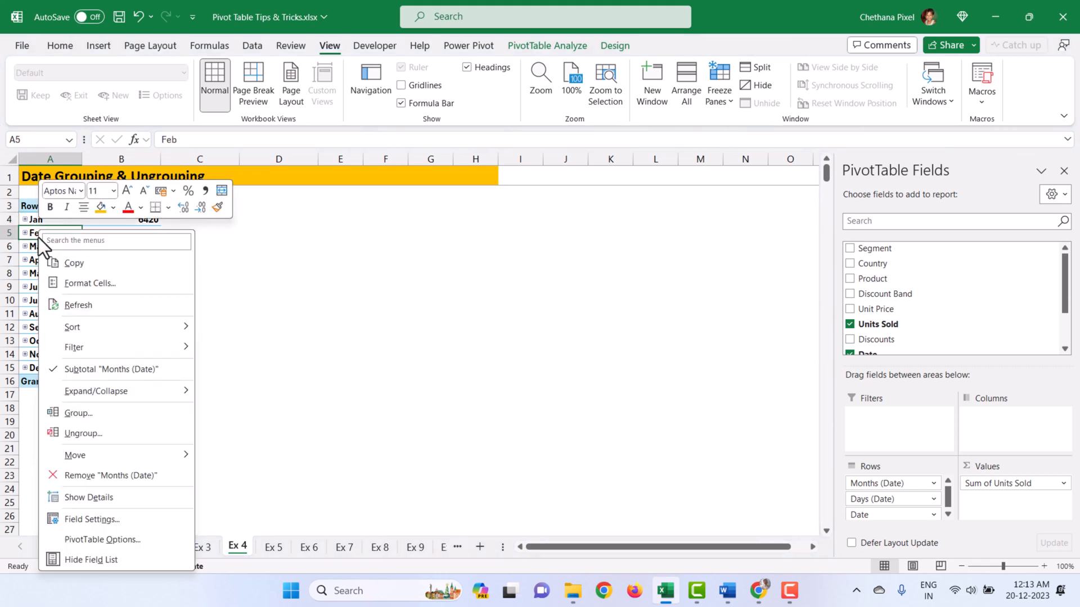
{"action": "left_click", "coordinate": [90, 433]}
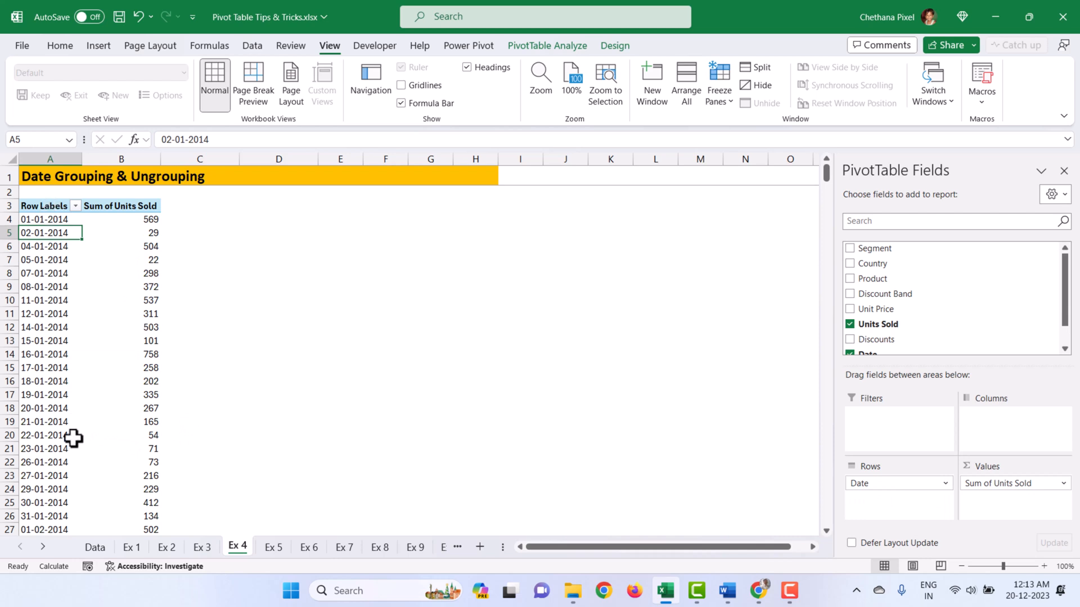
{"action": "right_click", "coordinate": [40, 288]}
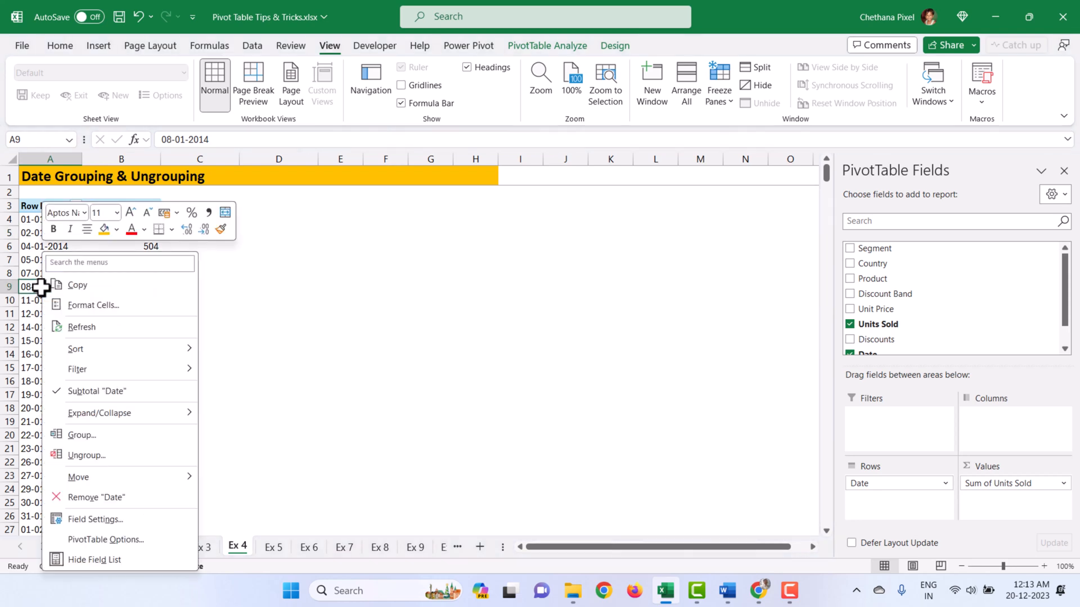
{"action": "left_click", "coordinate": [90, 438]}
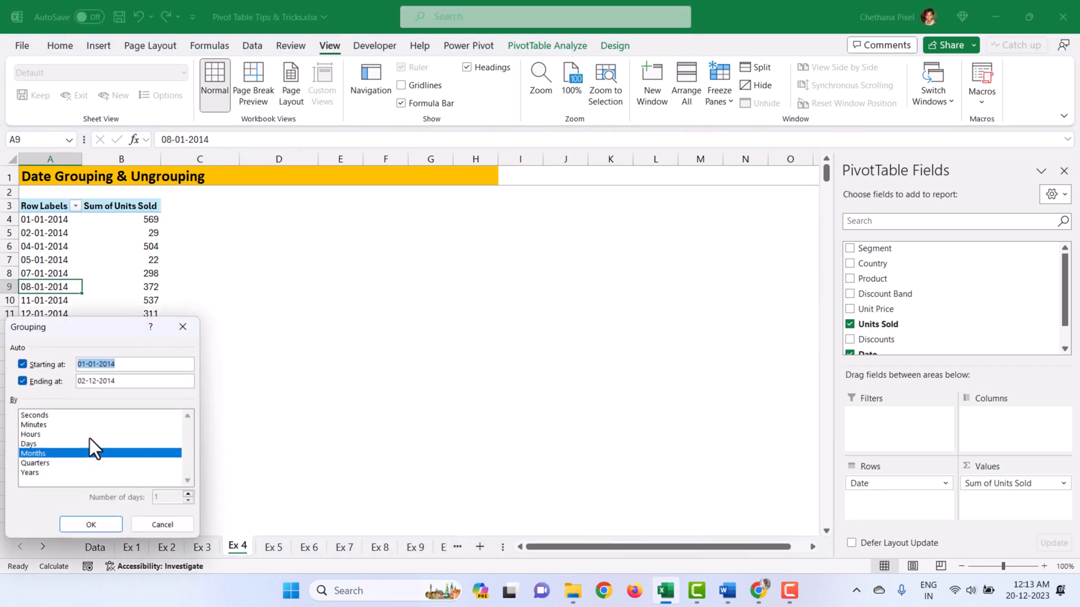
{"action": "left_click", "coordinate": [78, 524]}
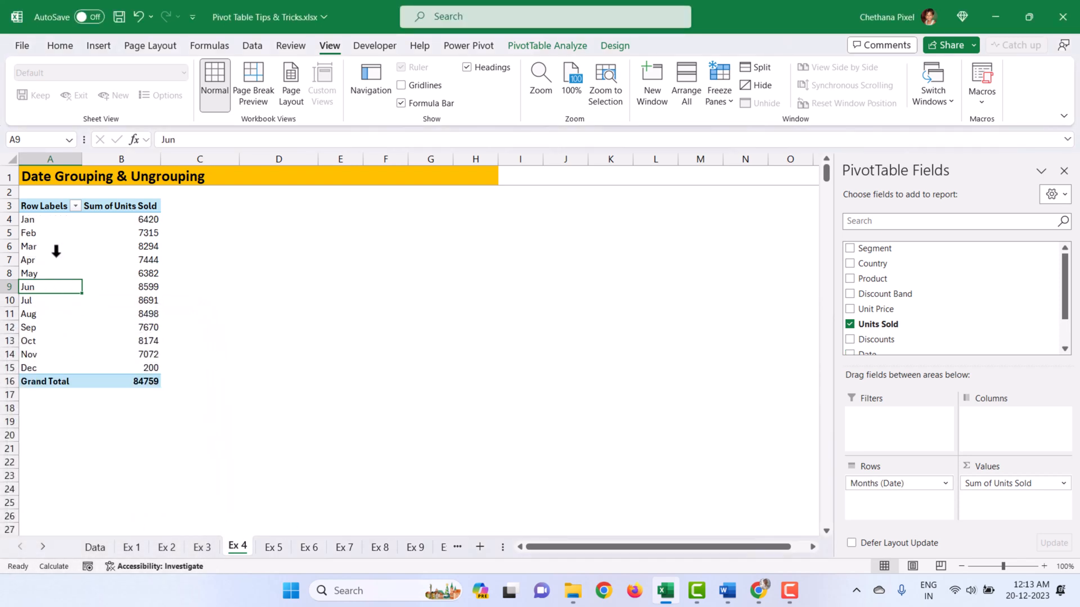
Change the PivotTable's date grouping from Months to Years
{"action": "right_click", "coordinate": [43, 254]}
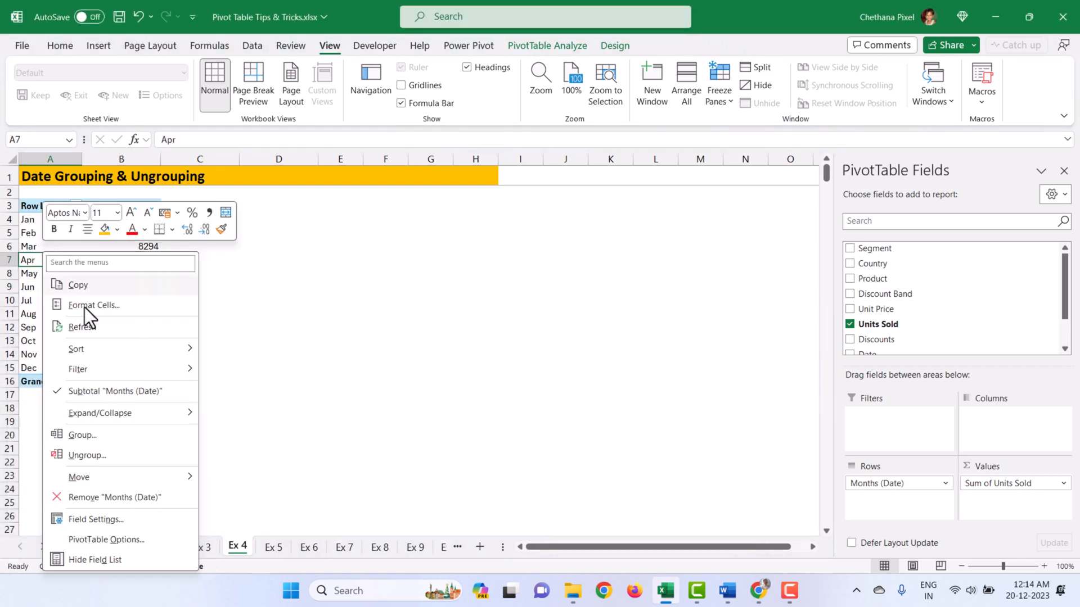
{"action": "left_click", "coordinate": [86, 438]}
{"action": "left_click", "coordinate": [43, 453]}
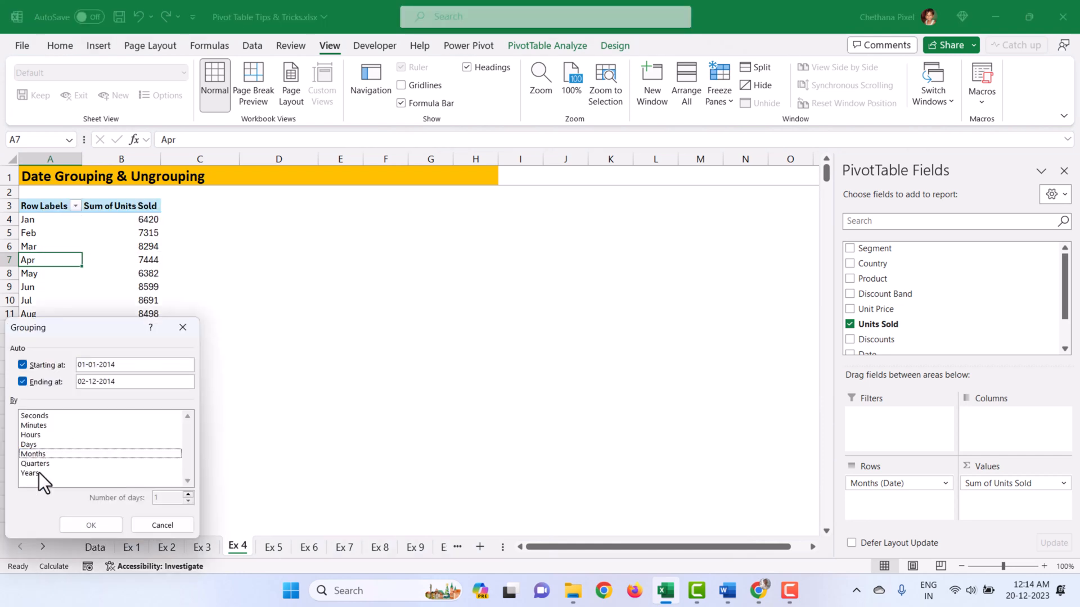
{"action": "left_click", "coordinate": [39, 472]}
{"action": "left_click", "coordinate": [92, 526]}
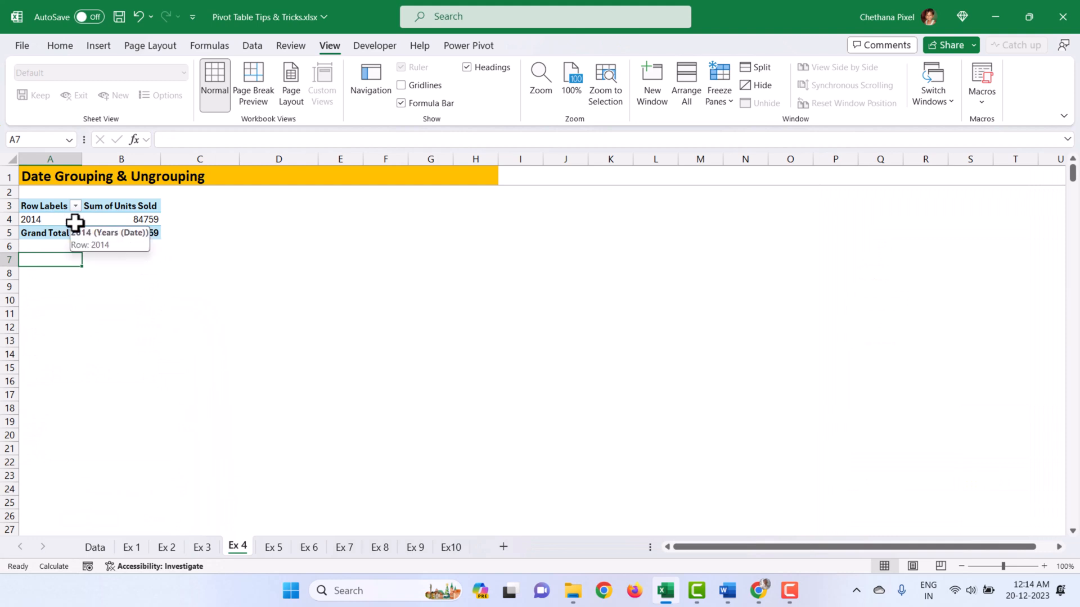
Regroup the PivotTable's date rows by Quarters instead of Years
{"action": "left_click", "coordinate": [41, 221]}
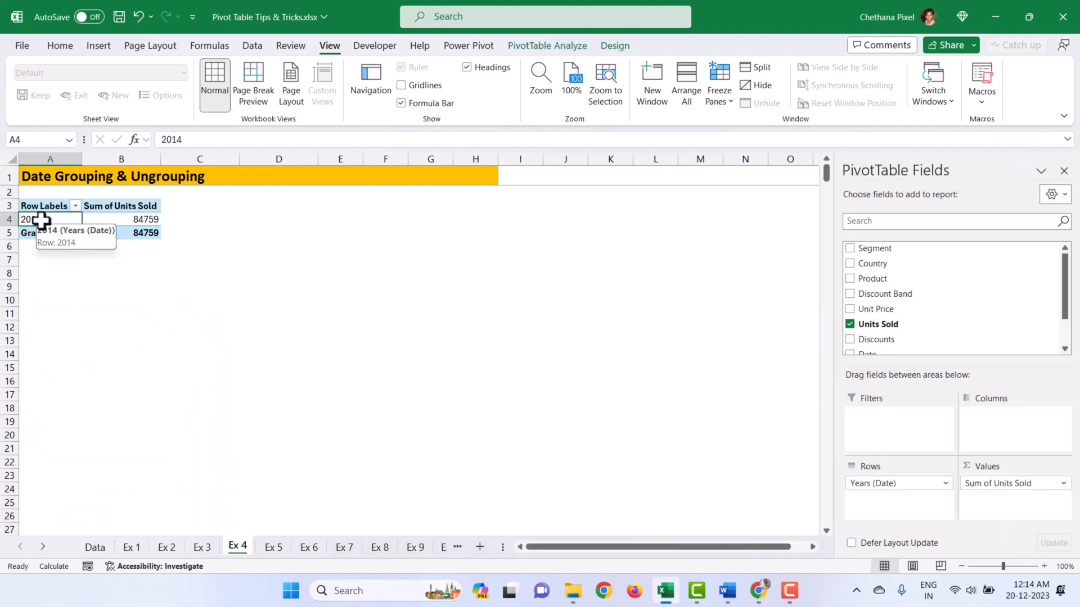
{"action": "right_click", "coordinate": [41, 221]}
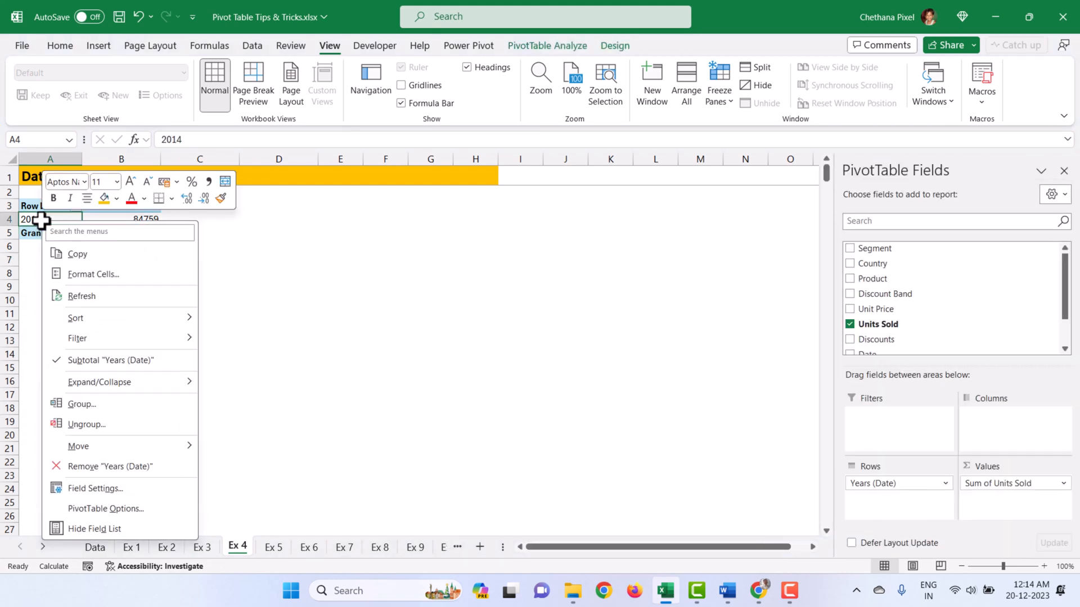
{"action": "left_click", "coordinate": [76, 405]}
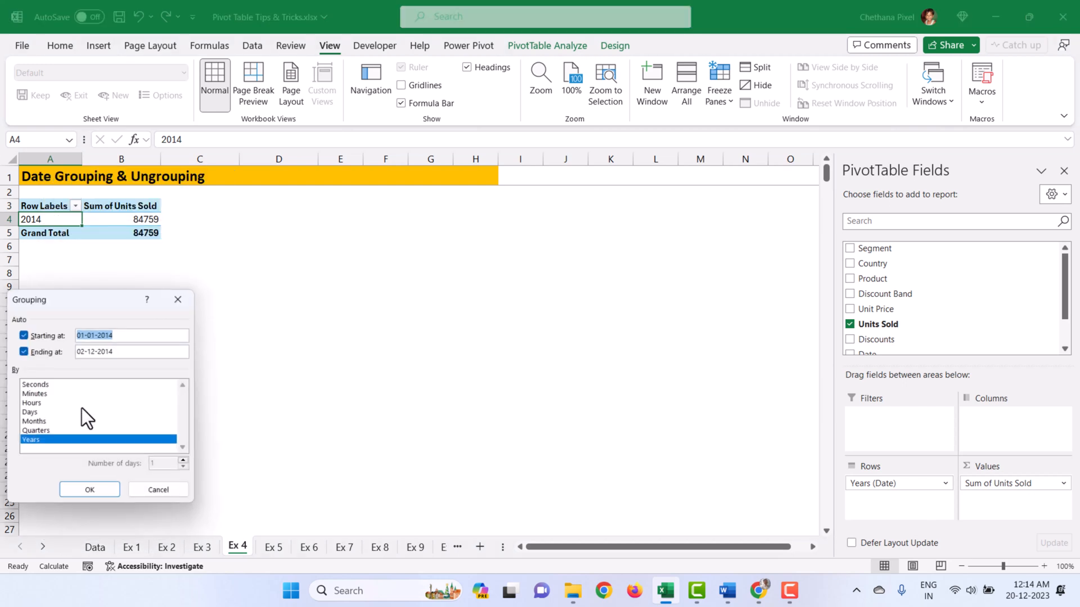
{"action": "left_click", "coordinate": [35, 443]}
{"action": "left_click", "coordinate": [40, 433]}
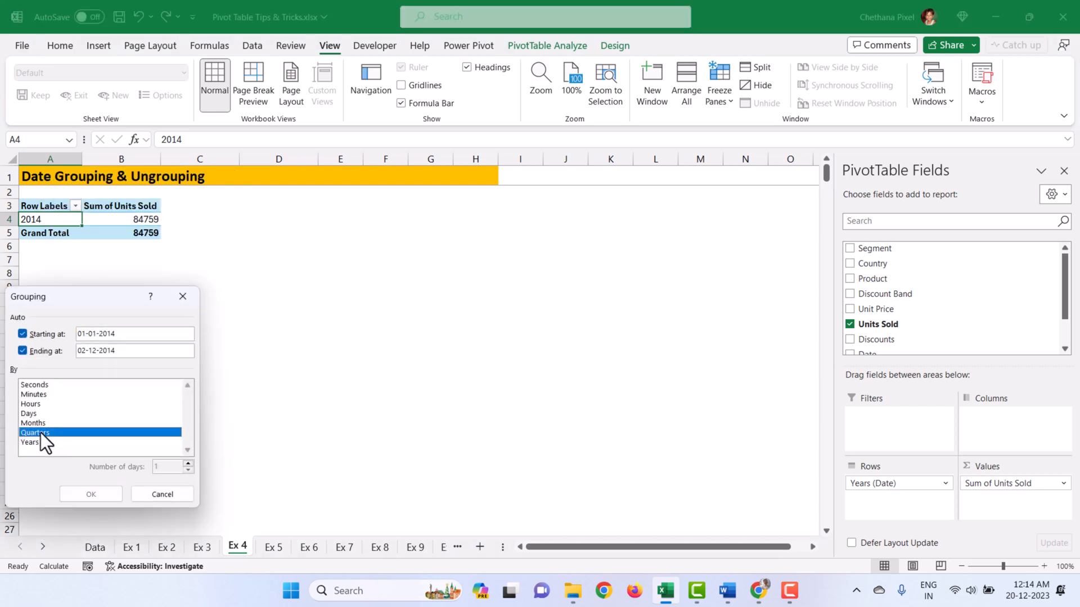
{"action": "left_click", "coordinate": [84, 492]}
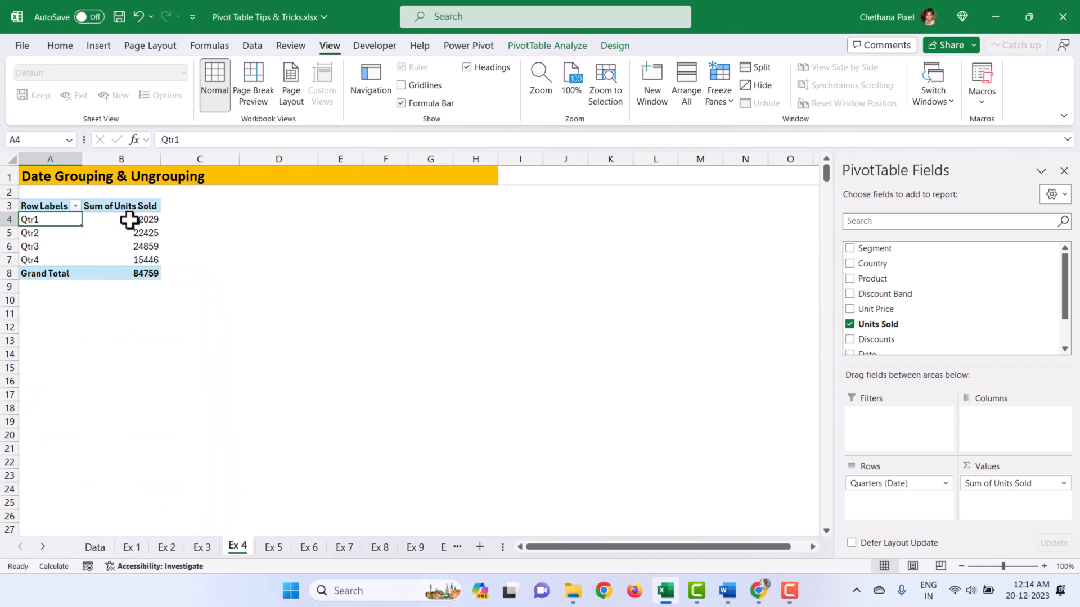
{"action": "key", "text": "Down"}
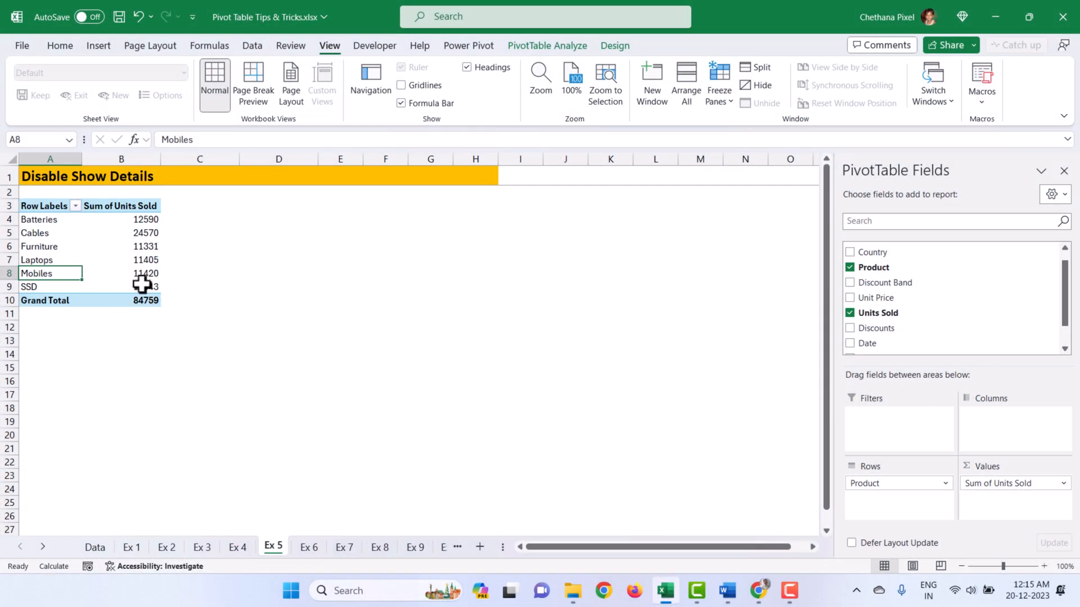
Show the detail records behind the Laptops units sold in the Ex 5 PivotTable and check their Product filter list
{"action": "mouse_move", "coordinate": [145, 283]}
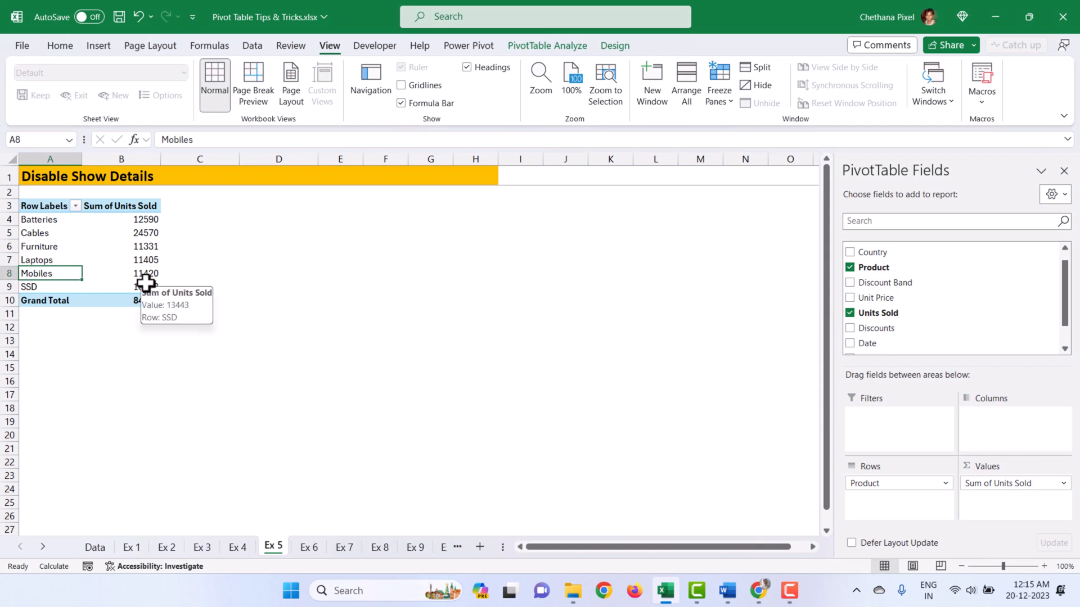
{"action": "left_click", "coordinate": [148, 234]}
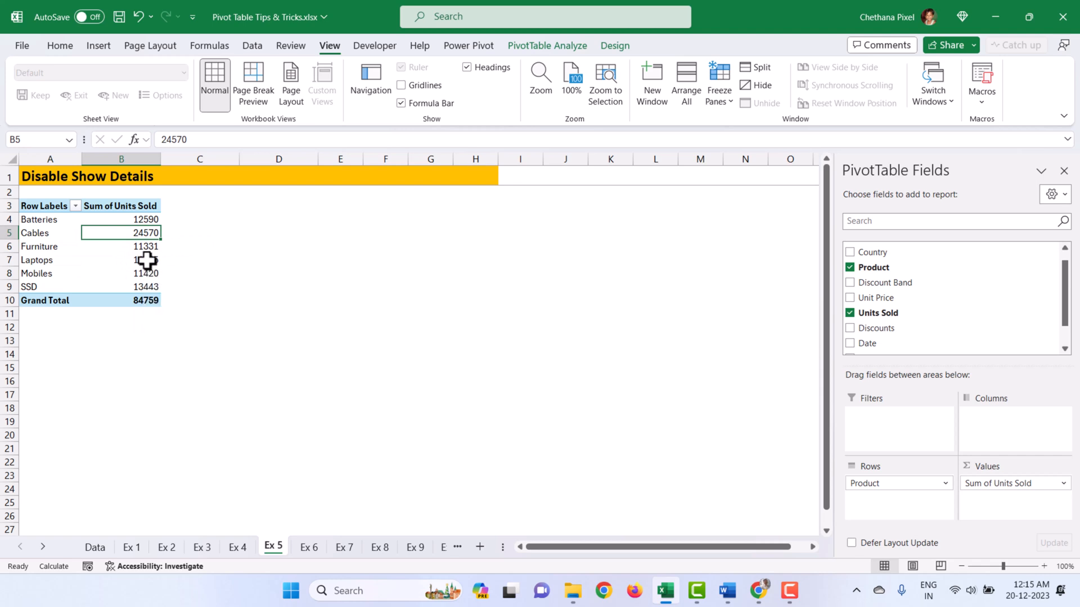
{"action": "left_click", "coordinate": [147, 259]}
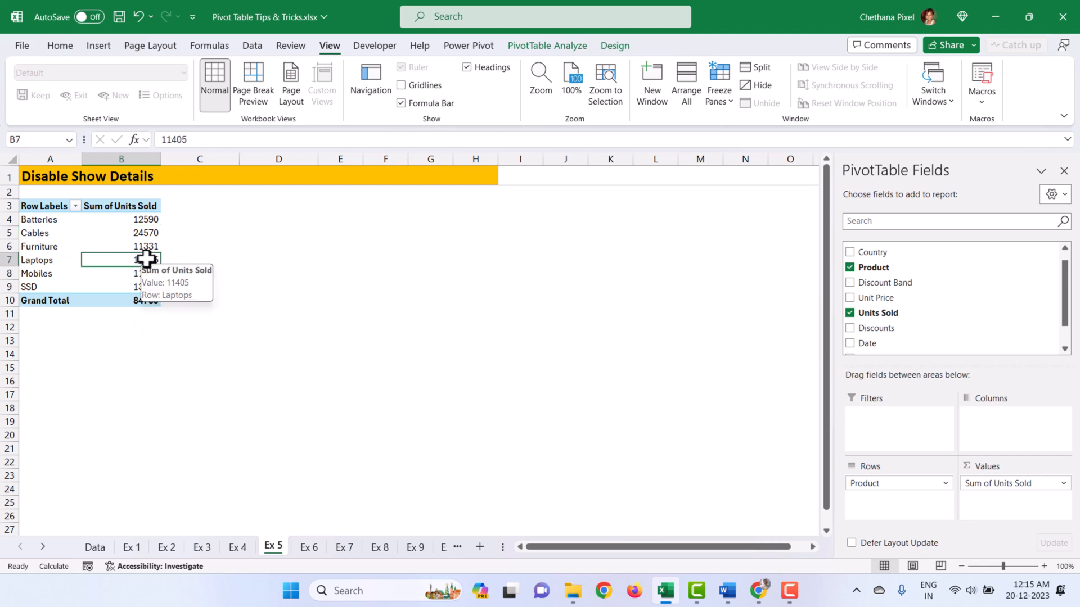
{"action": "double_click", "coordinate": [147, 260]}
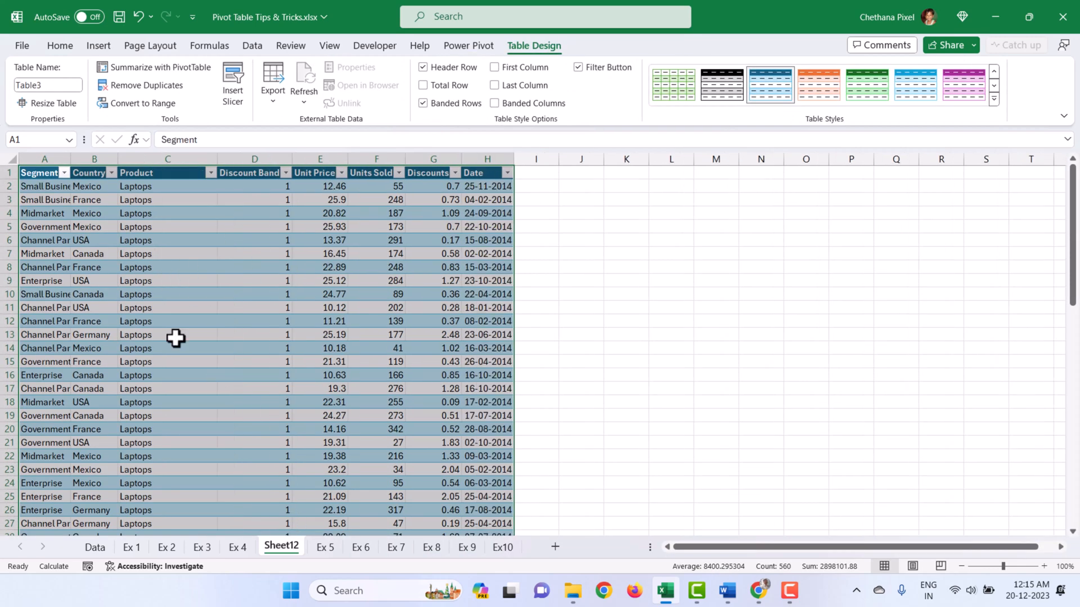
{"action": "left_click", "coordinate": [169, 214]}
{"action": "left_click", "coordinate": [211, 174]}
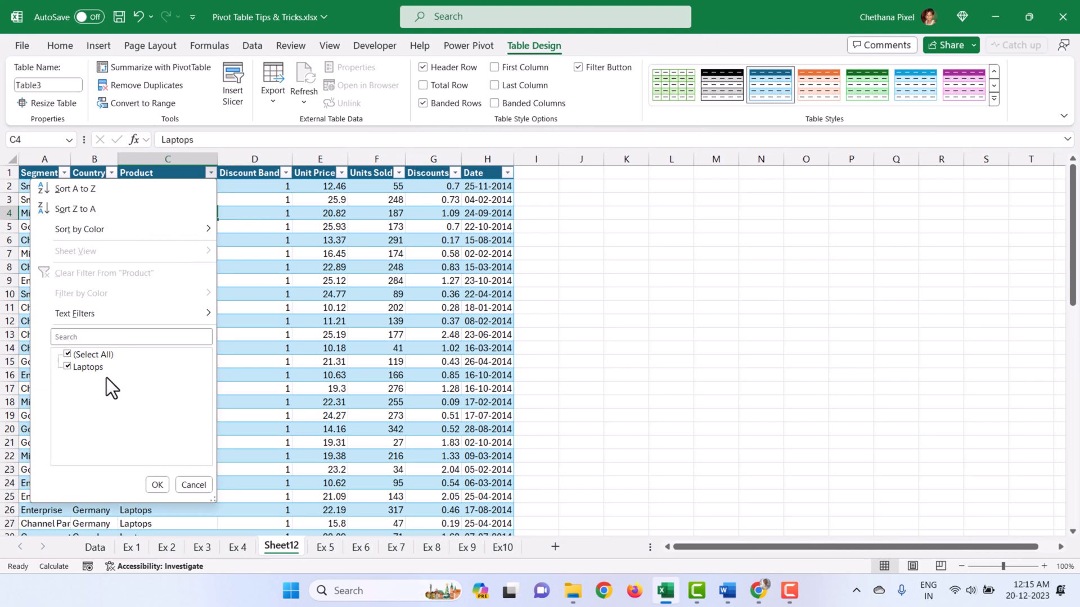
{"action": "left_click", "coordinate": [189, 490]}
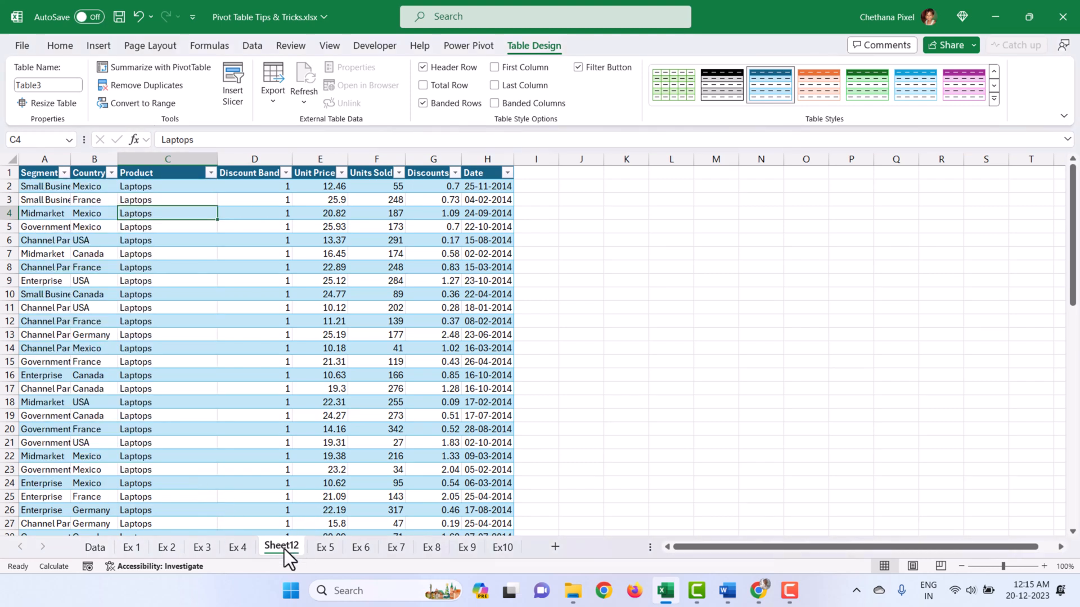
Delete the sheet that holds the Laptops detail records
{"action": "right_click", "coordinate": [283, 548]}
{"action": "left_click", "coordinate": [327, 350]}
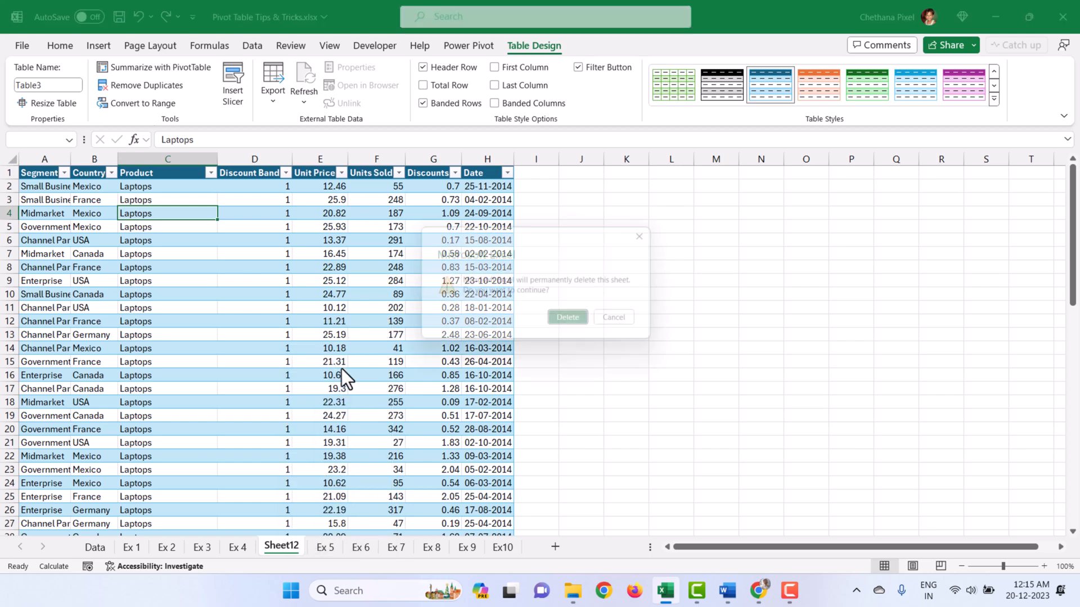
{"action": "left_click", "coordinate": [569, 323]}
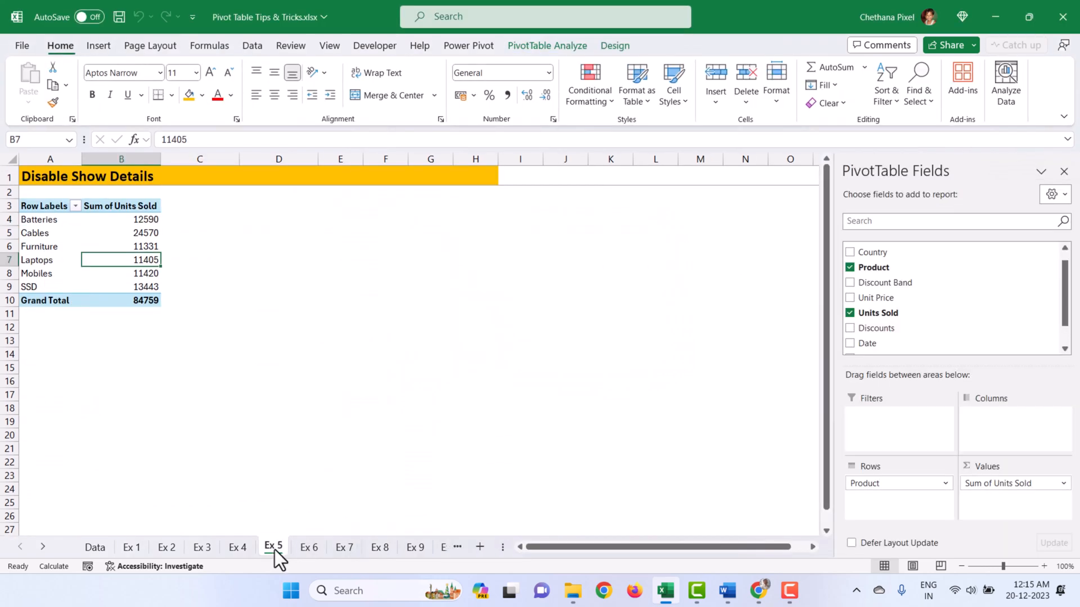
Show the detail records behind the Grand Total of units sold and check which products their filter list contains
{"action": "left_click", "coordinate": [139, 302]}
{"action": "mouse_move", "coordinate": [146, 302]}
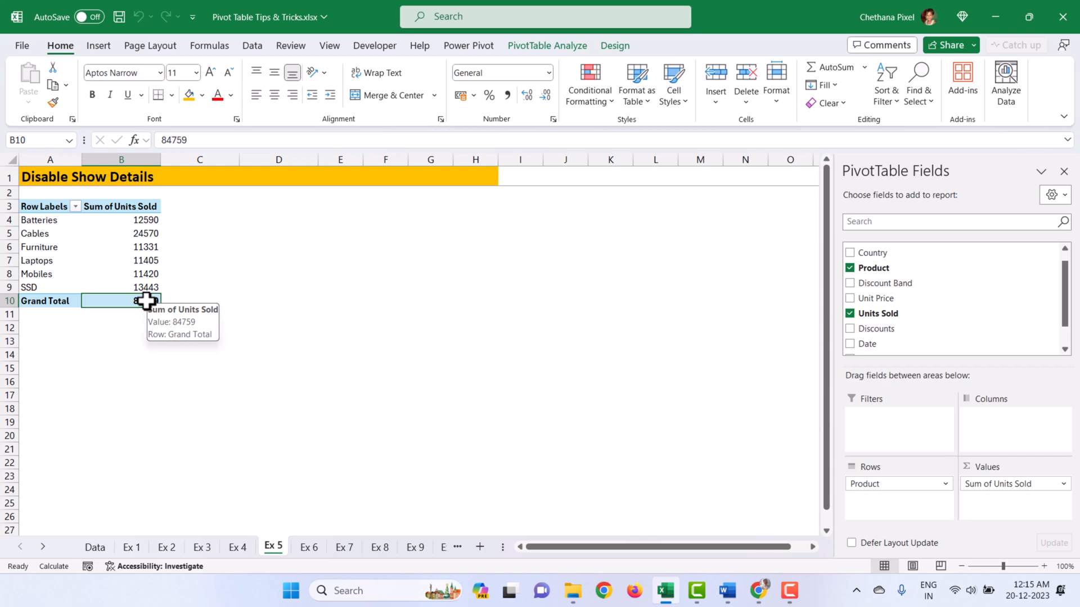
{"action": "double_click", "coordinate": [147, 302]}
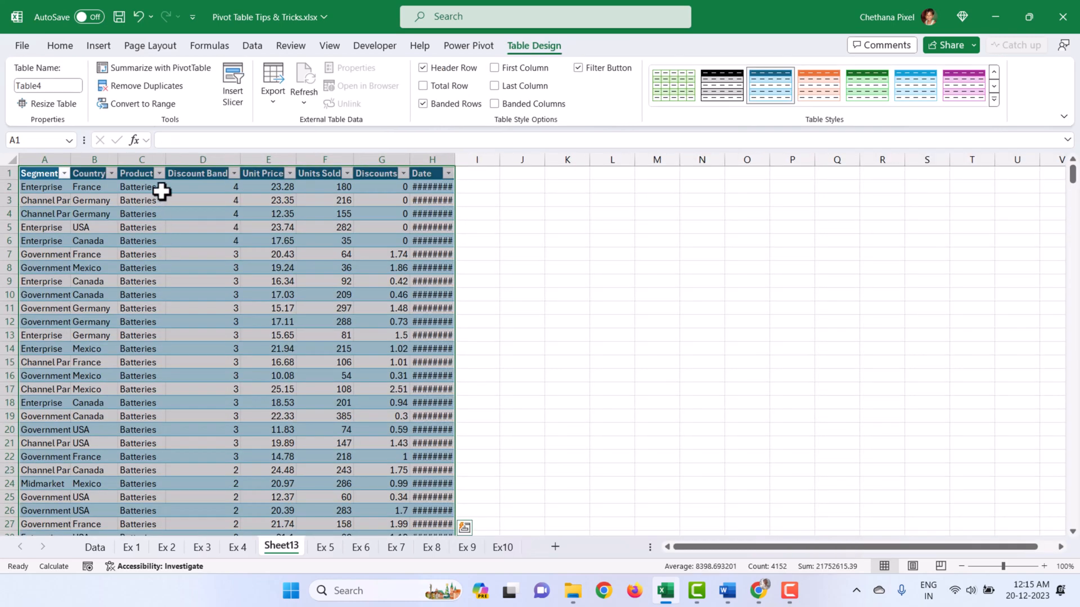
{"action": "left_click", "coordinate": [161, 191]}
{"action": "left_click", "coordinate": [160, 173]}
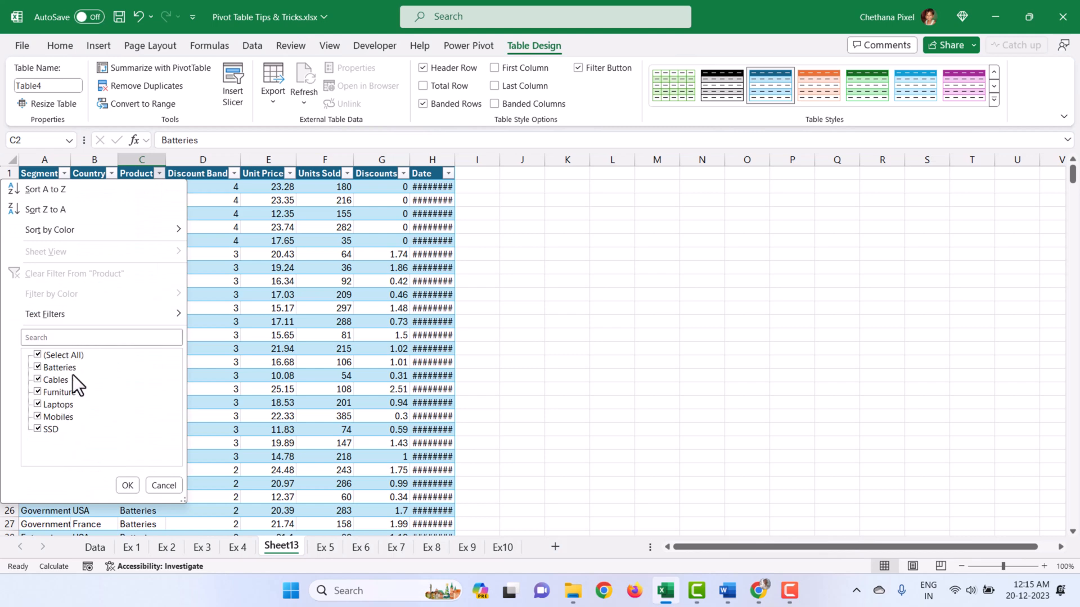
{"action": "left_click", "coordinate": [161, 486]}
Delete the sheet that holds the Grand Total detail records
{"action": "right_click", "coordinate": [278, 546]}
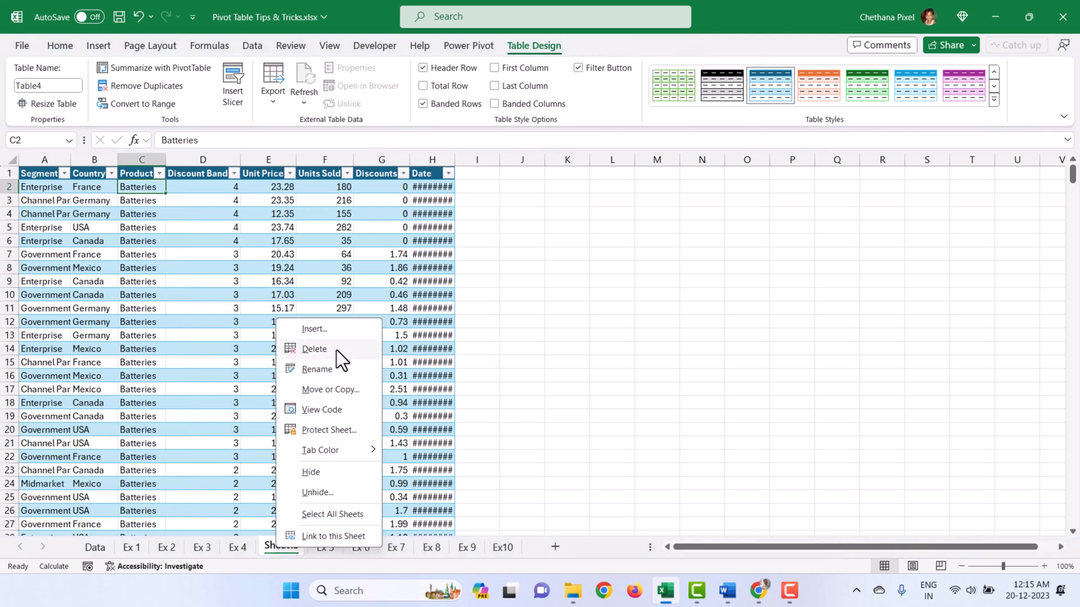
{"action": "left_click", "coordinate": [332, 350]}
{"action": "left_click", "coordinate": [559, 321]}
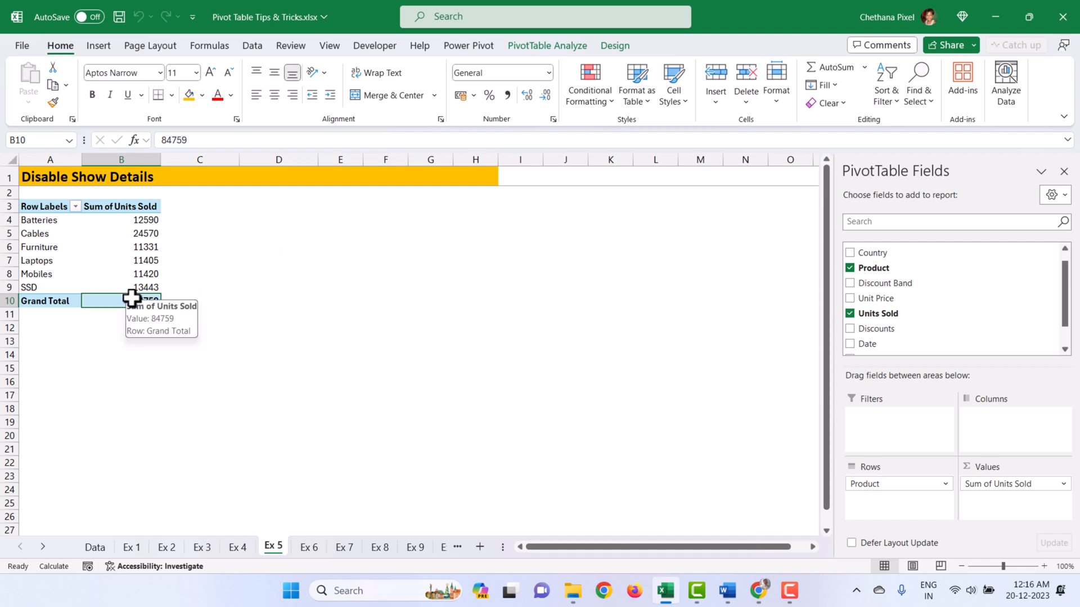
Turn off Enable show details in the data options of the Ex 5 product PivotTable
{"action": "right_click", "coordinate": [132, 256]}
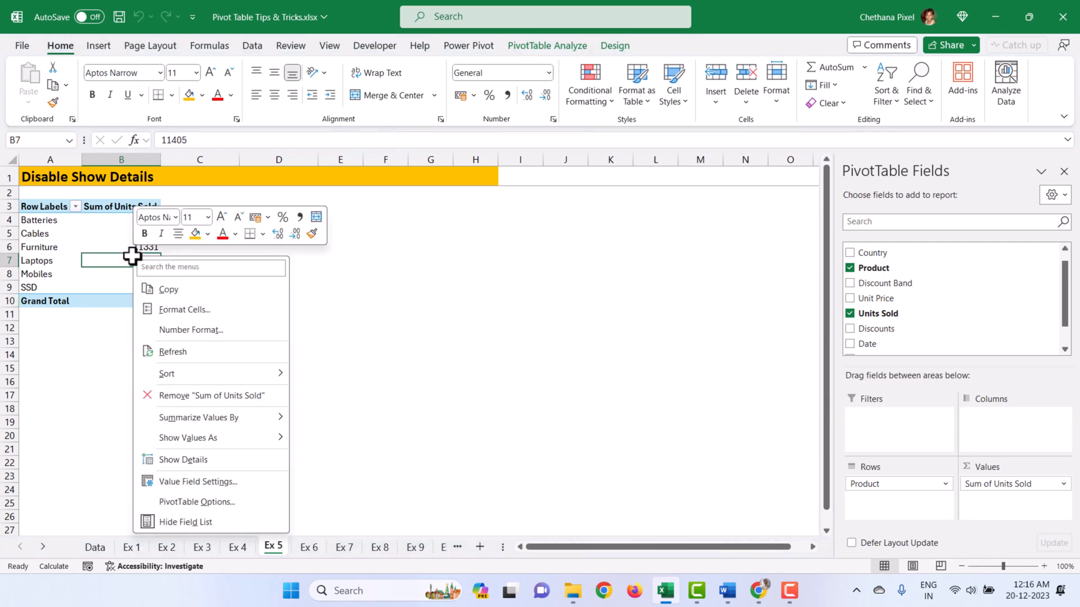
{"action": "left_click", "coordinate": [171, 502]}
{"action": "left_click", "coordinate": [169, 262]}
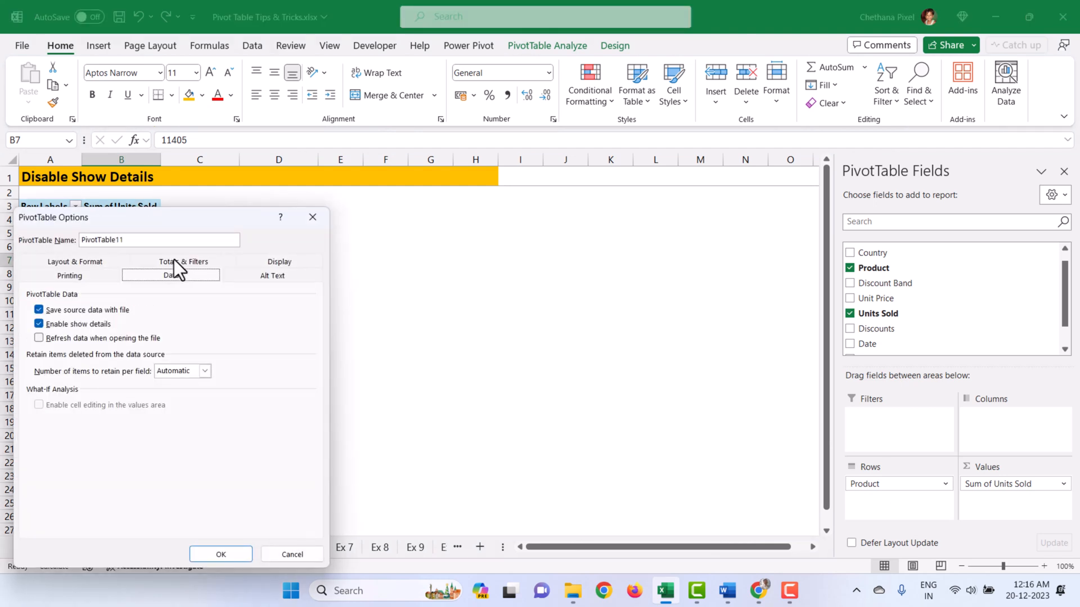
{"action": "left_click", "coordinate": [38, 324]}
{"action": "left_click", "coordinate": [198, 553]}
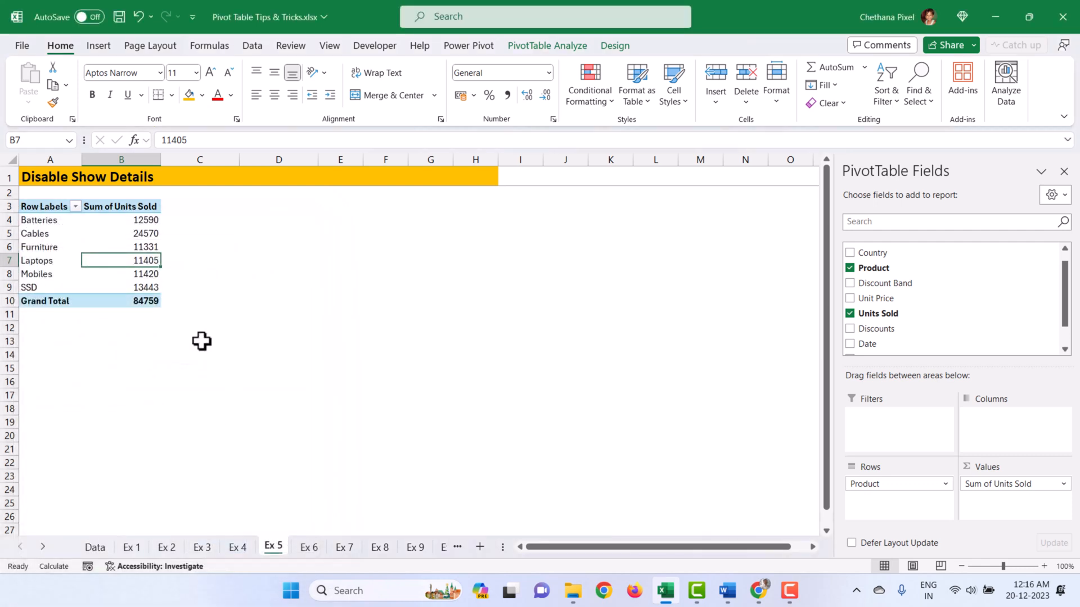
Try to show the detail records behind the Grand Total of units sold in the Ex 5 PivotTable
{"action": "double_click", "coordinate": [144, 302]}
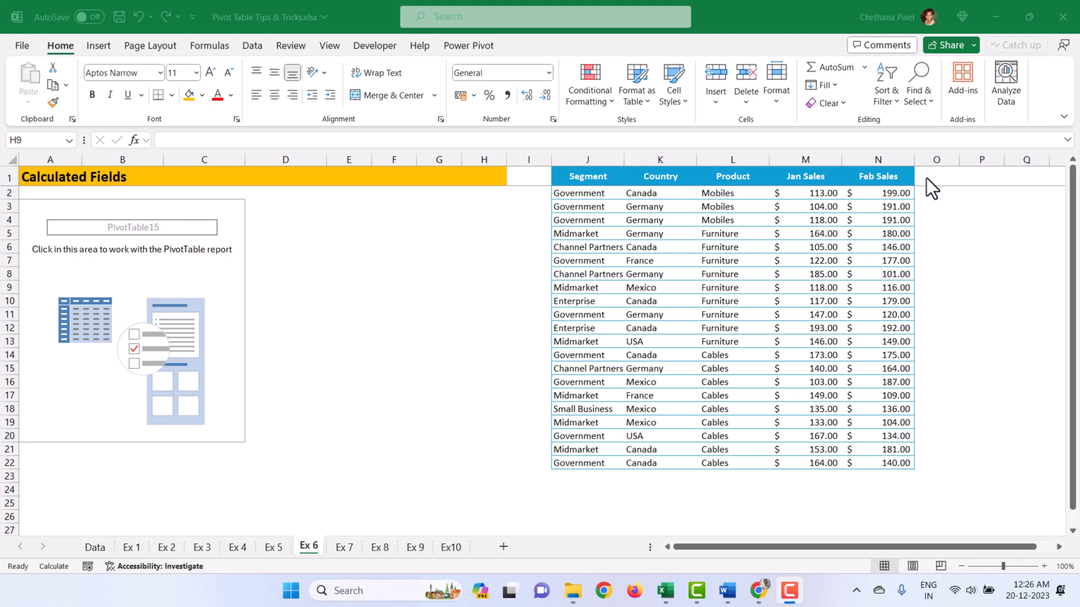
Build the empty Ex 6 PivotTable with Product as rows and the sums of Jan Sales and Feb Sales as values
{"action": "left_click", "coordinate": [103, 262]}
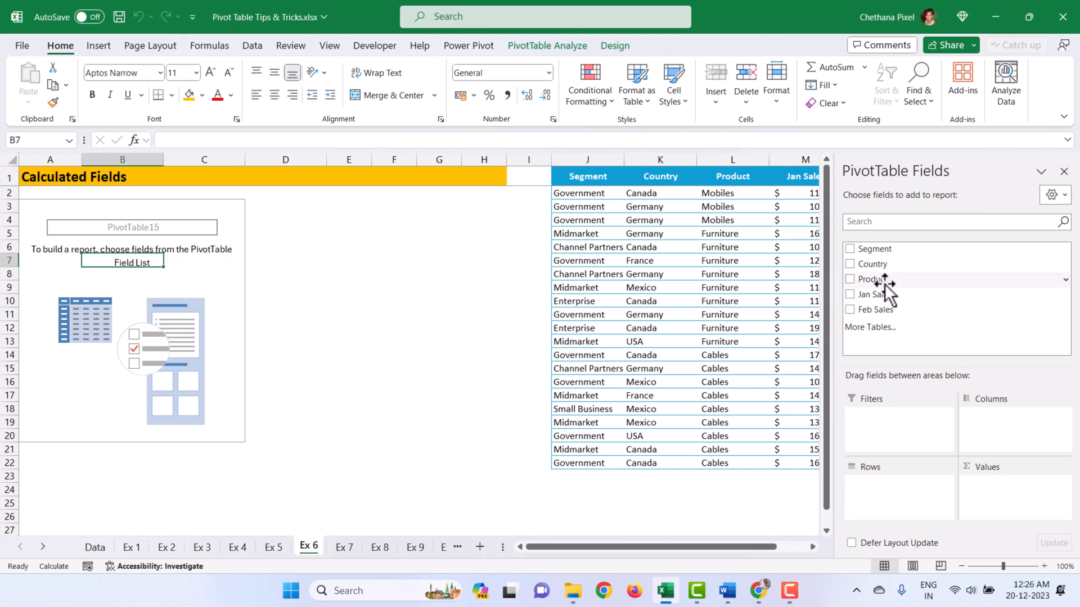
{"action": "left_click_drag", "start_coordinate": [877, 280], "coordinate": [894, 489]}
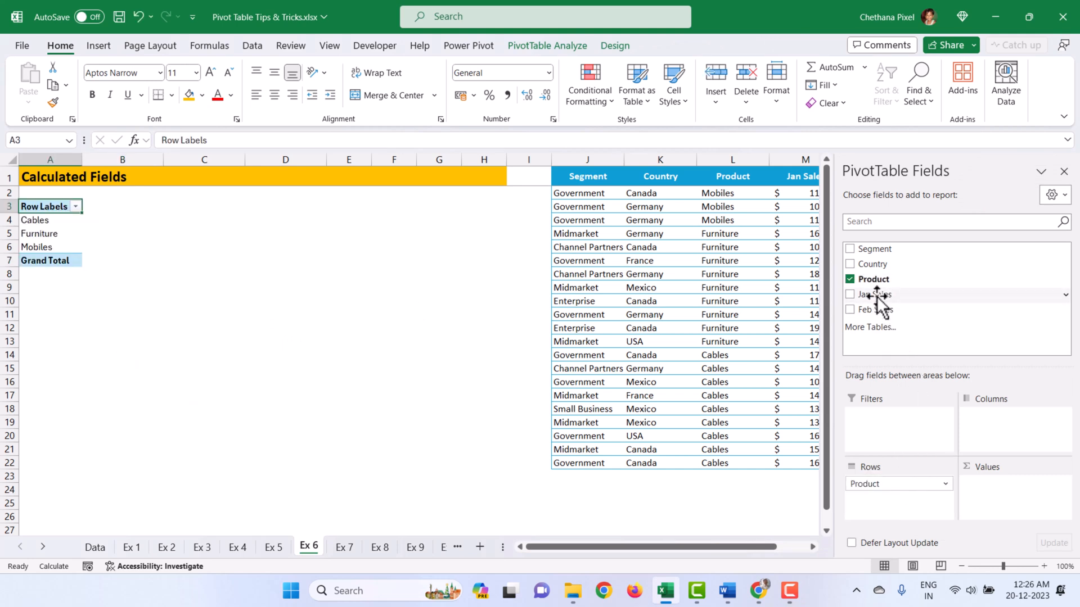
{"action": "left_click_drag", "start_coordinate": [878, 298], "coordinate": [979, 488]}
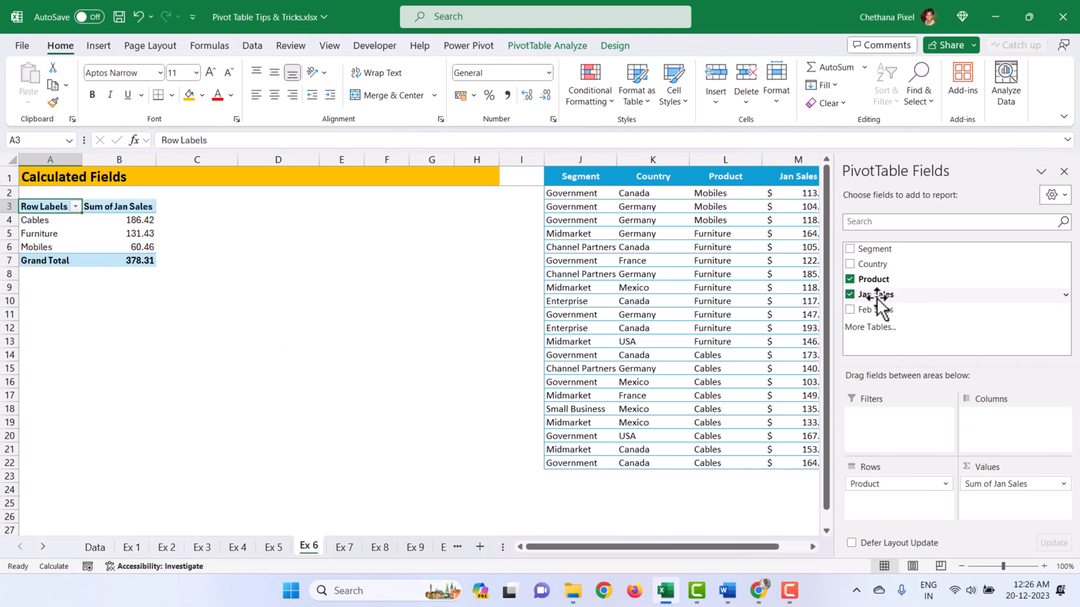
{"action": "left_click_drag", "start_coordinate": [871, 310], "coordinate": [1006, 486]}
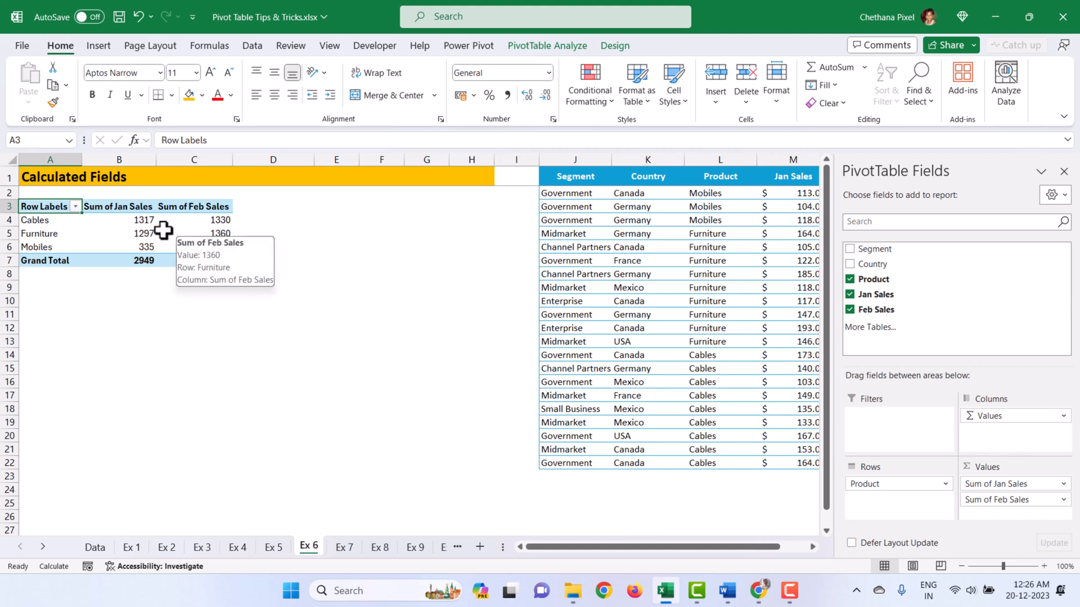
Add a calculated field named Total Sales to the PivotTable with the formula = sum('Jan Sales', 'Feb Sales')
{"action": "left_click", "coordinate": [547, 47]}
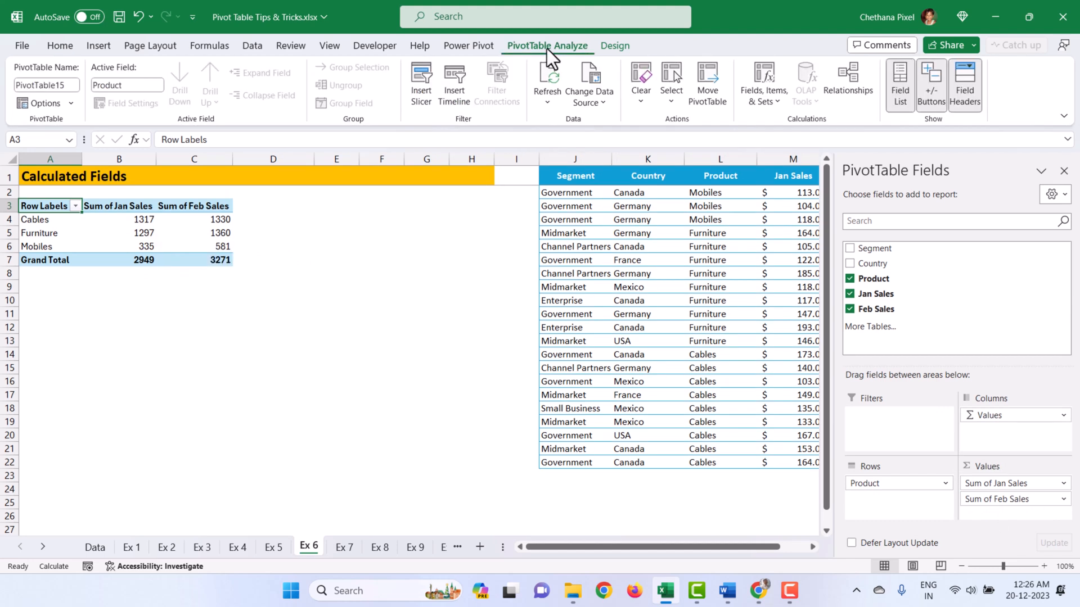
{"action": "left_click", "coordinate": [774, 103]}
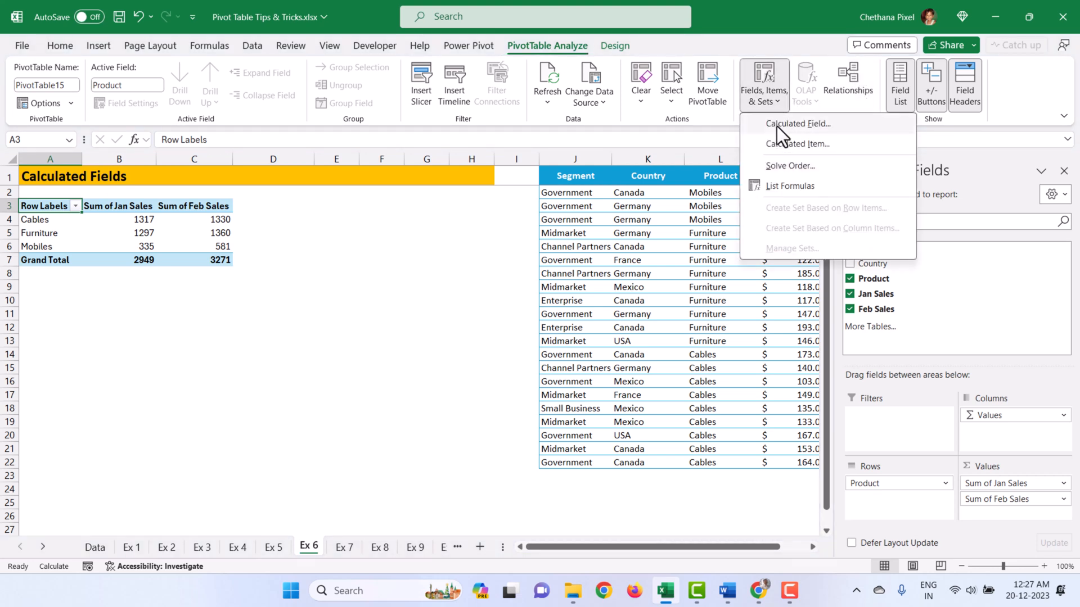
{"action": "left_click", "coordinate": [777, 126]}
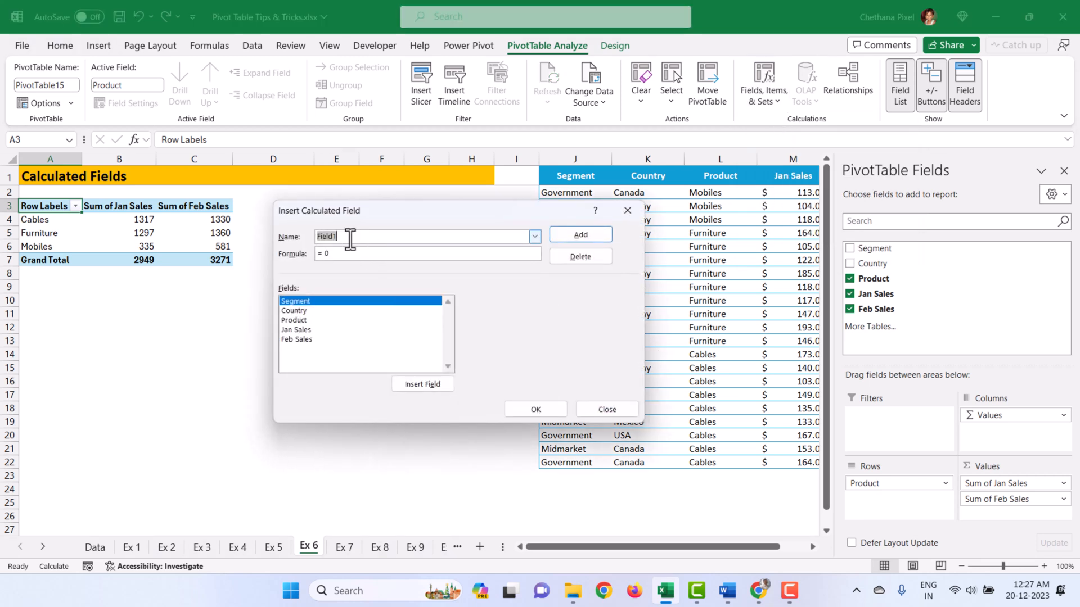
{"action": "type", "text": "Total Sales"}
{"action": "left_click", "coordinate": [329, 254]}
{"action": "key", "text": "BackSpace"}
{"action": "type", "text": "sum("}
{"action": "double_click", "coordinate": [388, 330]}
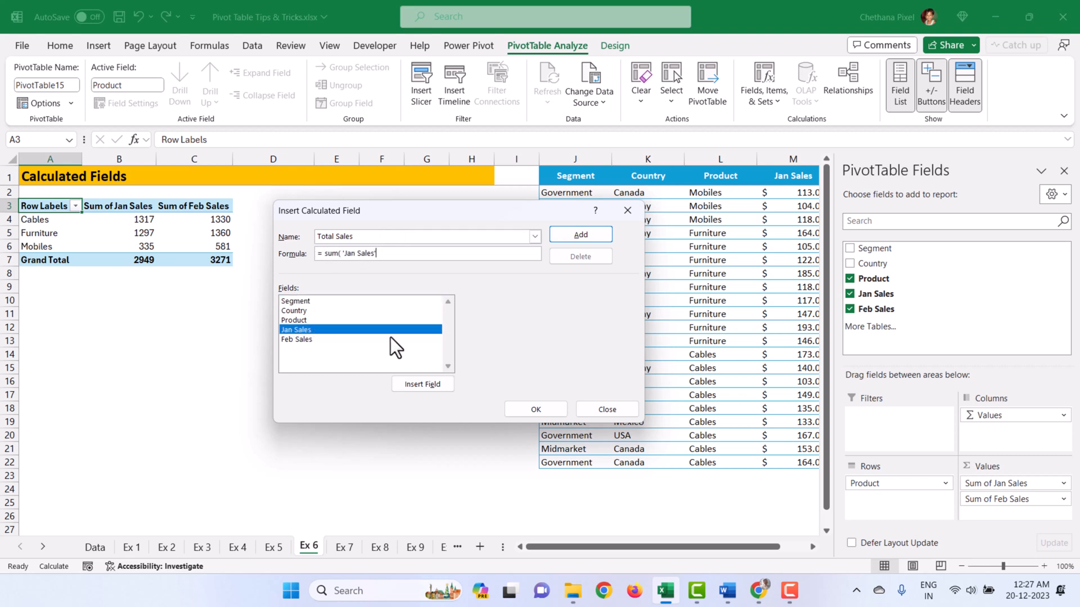
{"action": "type", "text": ","}
{"action": "double_click", "coordinate": [376, 340]}
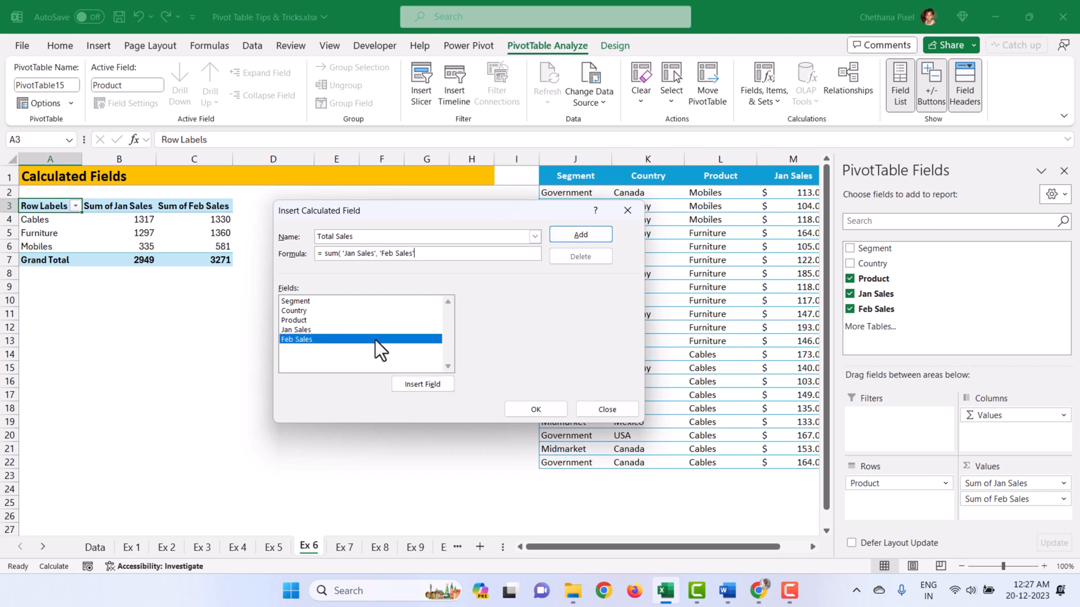
{"action": "type", "text": ")"}
{"action": "left_click", "coordinate": [579, 235]}
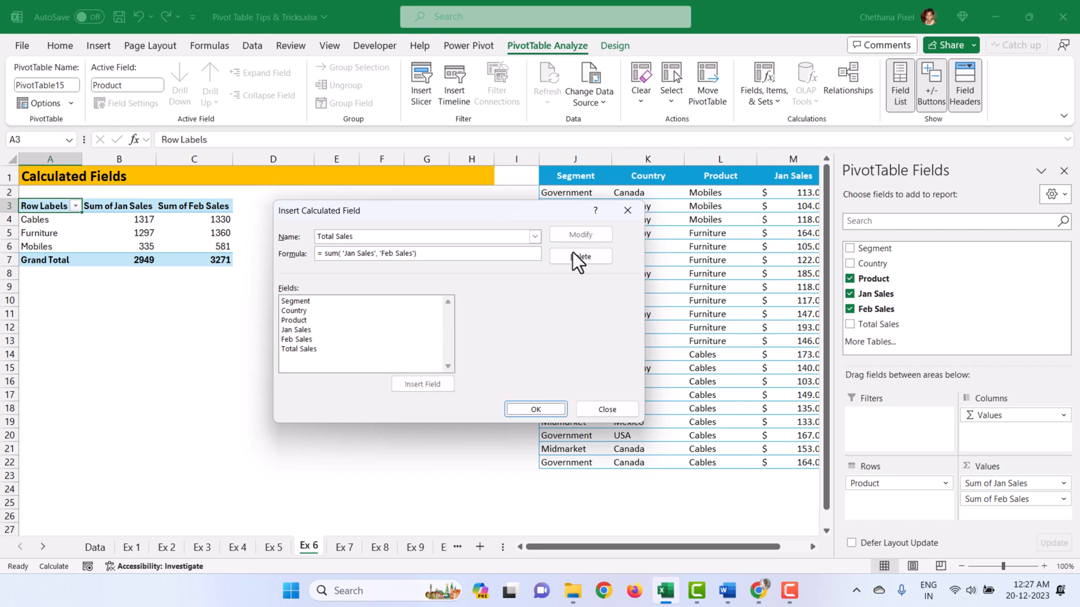
{"action": "left_click", "coordinate": [524, 413]}
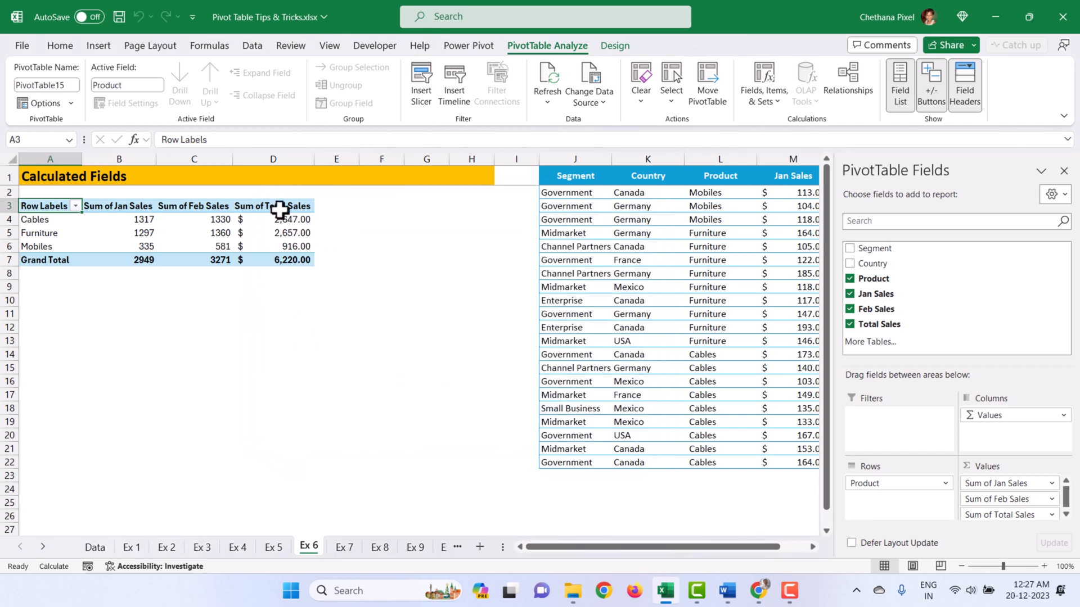
Check the Total Sales values against the Jan and Feb sums in the Cables and Grand Total rows
{"action": "left_click_drag", "start_coordinate": [278, 215], "coordinate": [277, 256]}
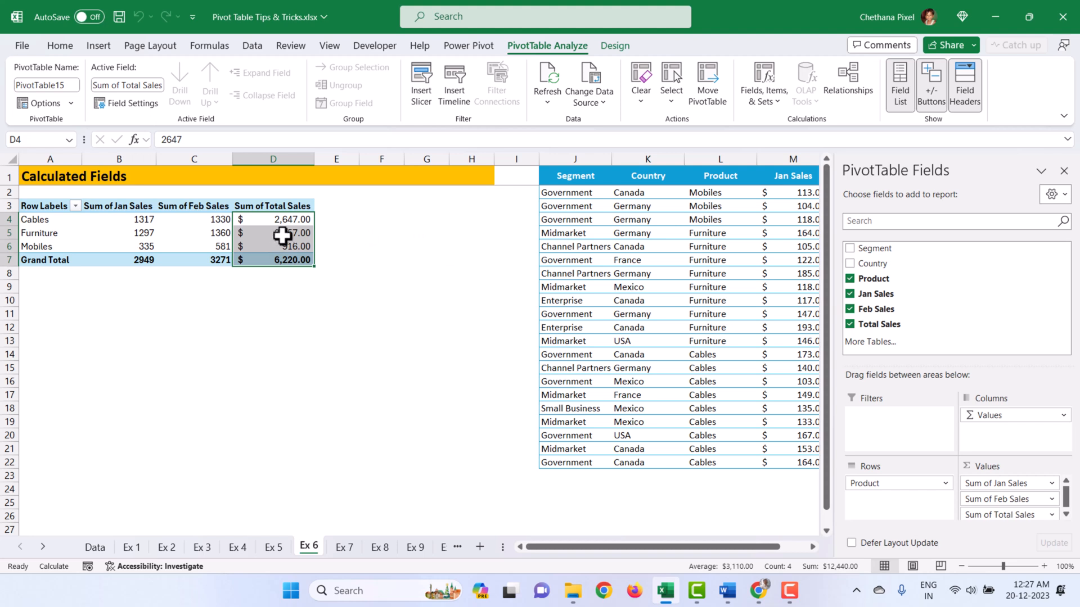
{"action": "left_click_drag", "start_coordinate": [138, 219], "coordinate": [194, 220]}
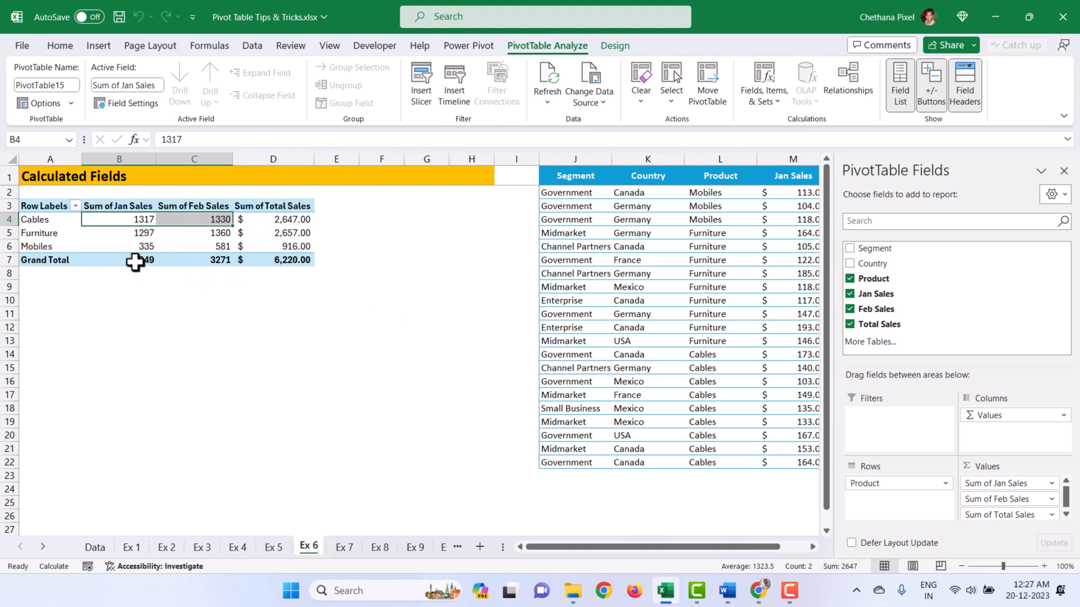
{"action": "left_click_drag", "start_coordinate": [137, 261], "coordinate": [185, 261]}
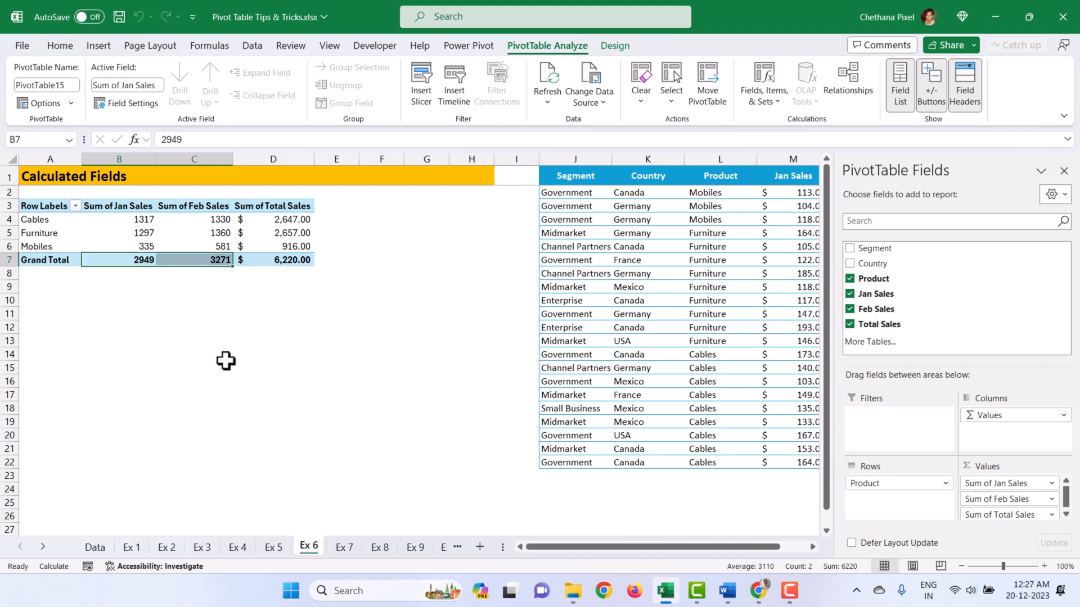
{"action": "left_click", "coordinate": [269, 260]}
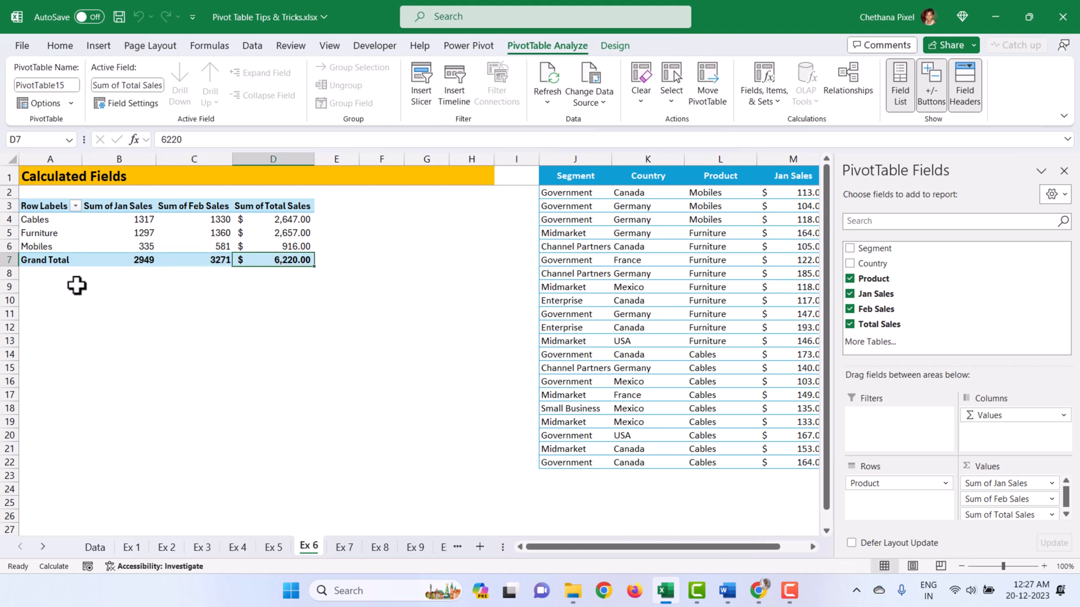
{"action": "left_click_drag", "start_coordinate": [145, 260], "coordinate": [214, 260]}
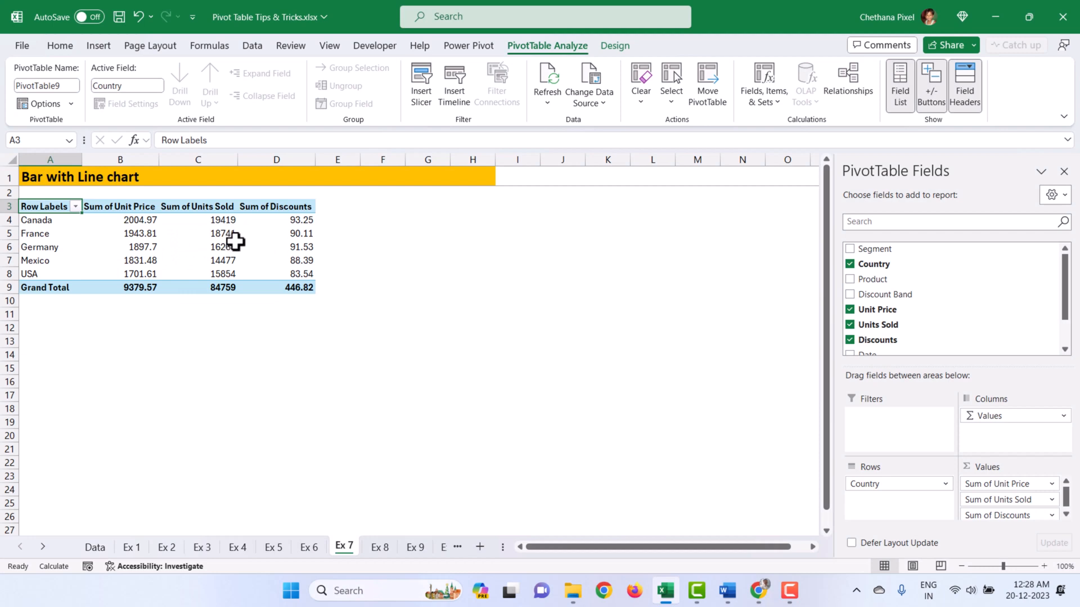
Insert a 2-D clustered column PivotChart from the Ex 7 country PivotTable and place it beside the table
{"action": "left_click_drag", "start_coordinate": [148, 217], "coordinate": [148, 264]}
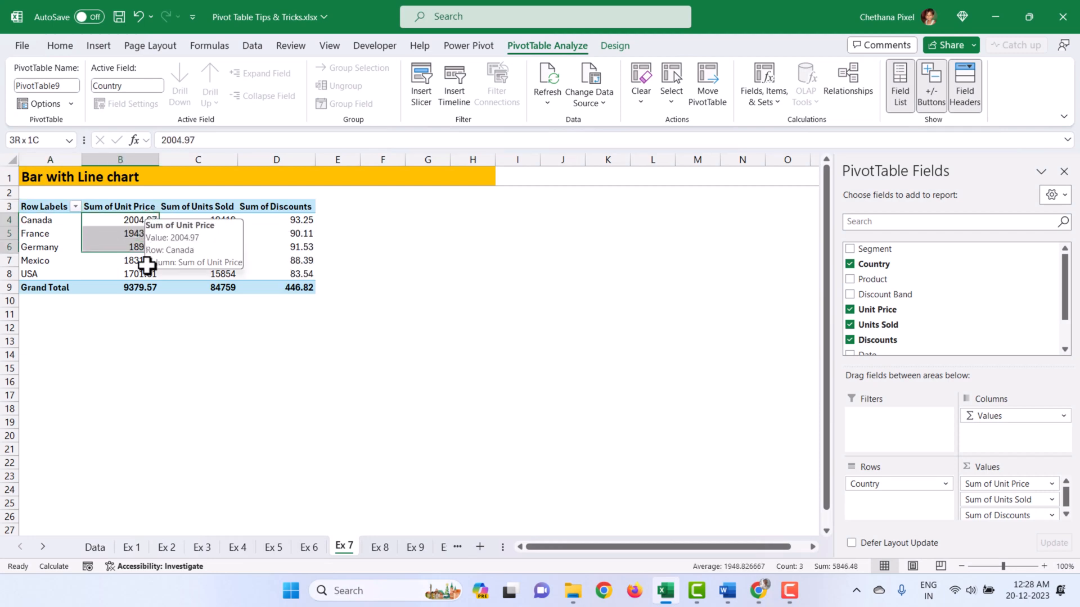
{"action": "left_click_drag", "start_coordinate": [226, 220], "coordinate": [225, 274]}
{"action": "left_click_drag", "start_coordinate": [297, 217], "coordinate": [301, 274]}
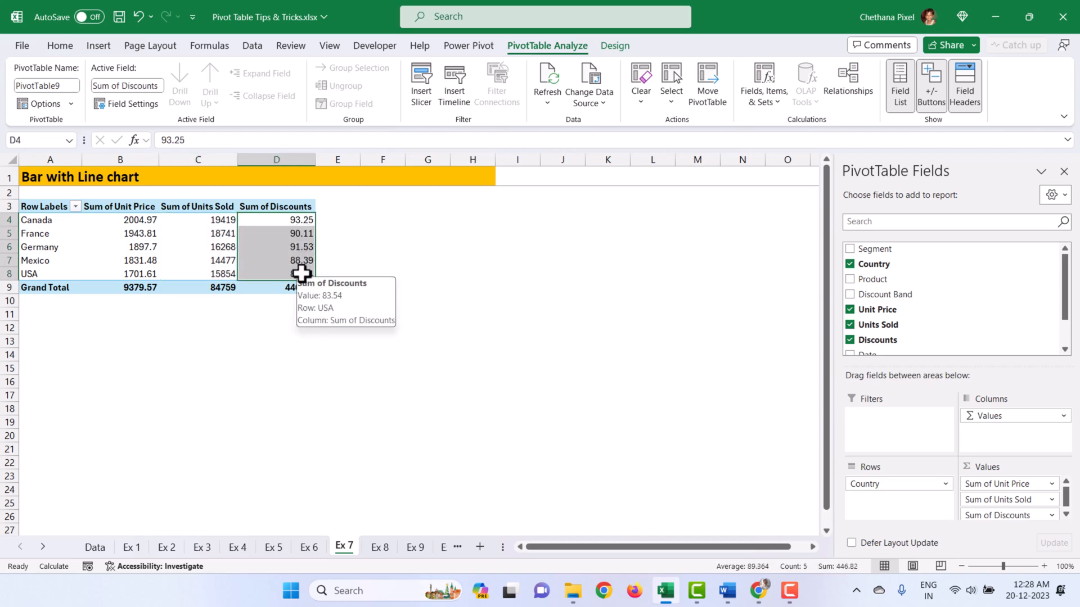
{"action": "left_click", "coordinate": [99, 46]}
{"action": "left_click", "coordinate": [422, 68]}
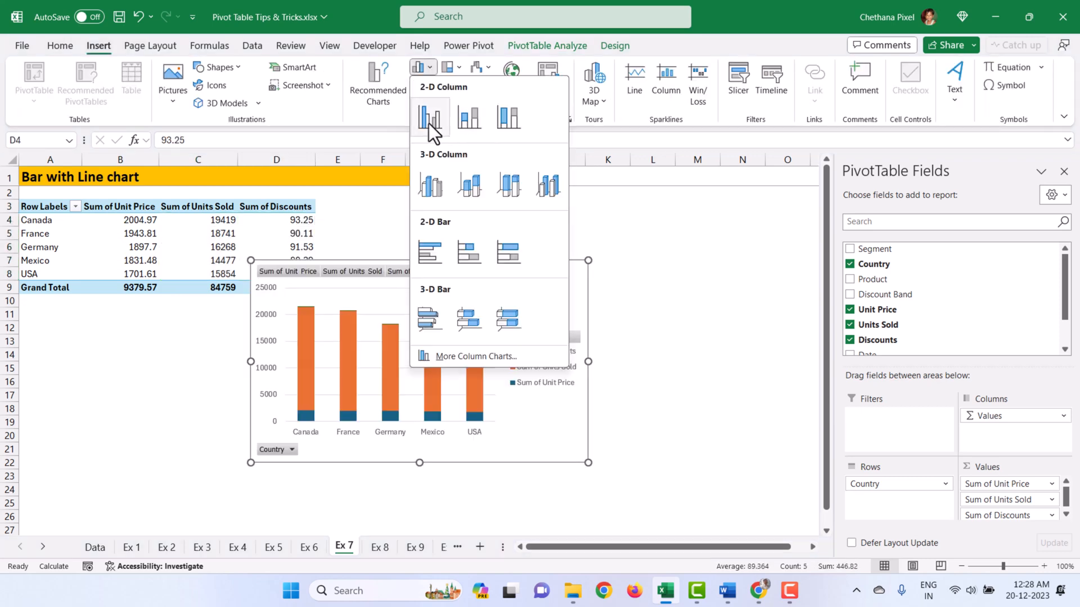
{"action": "left_click", "coordinate": [429, 123]}
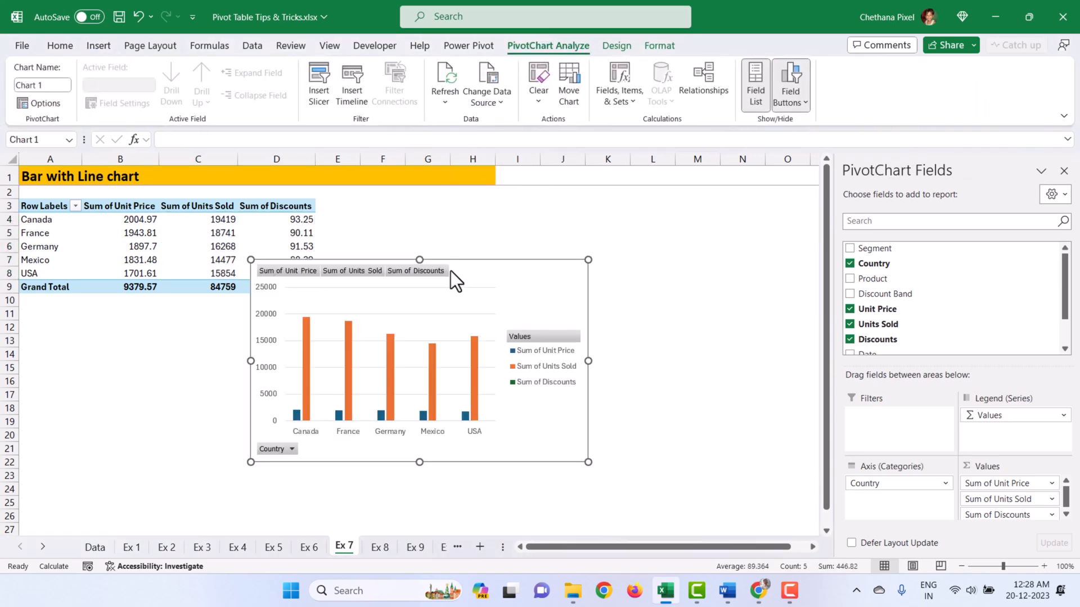
{"action": "left_click_drag", "start_coordinate": [460, 263], "coordinate": [600, 221]}
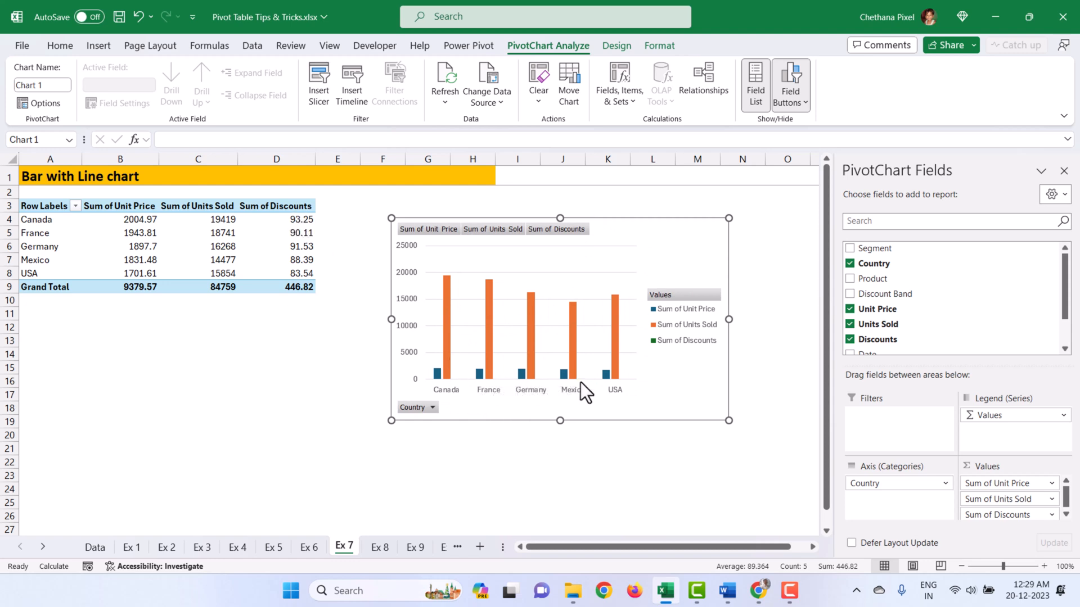
Change the chart's Sum of Discounts series to Line with Markers on the secondary axis and slightly enlarge the chart
{"action": "left_click", "coordinate": [532, 336]}
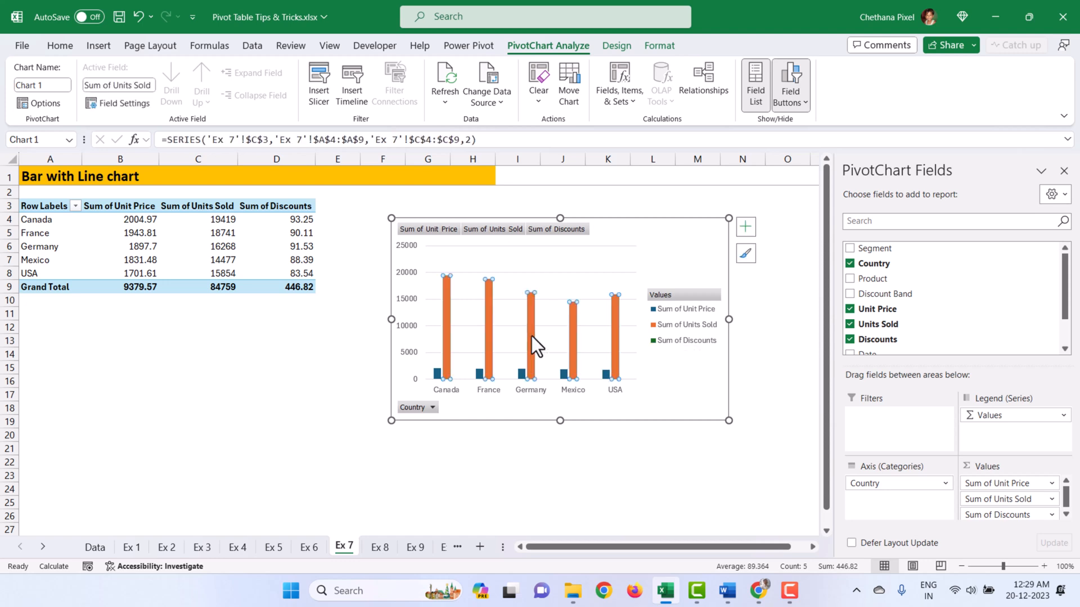
{"action": "right_click", "coordinate": [531, 336]}
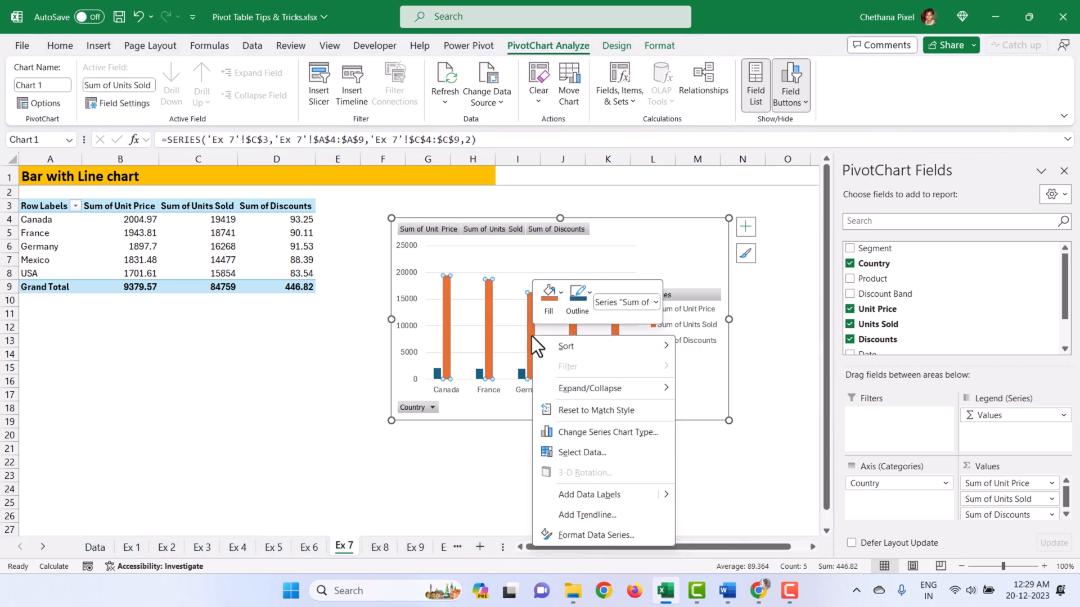
{"action": "left_click", "coordinate": [580, 433]}
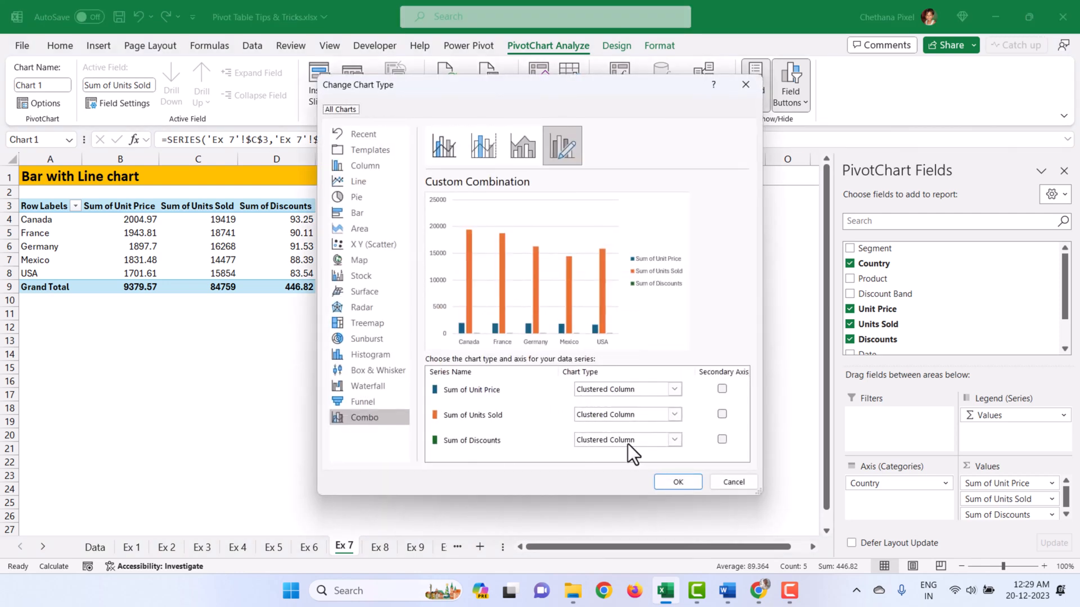
{"action": "left_click", "coordinate": [669, 440]}
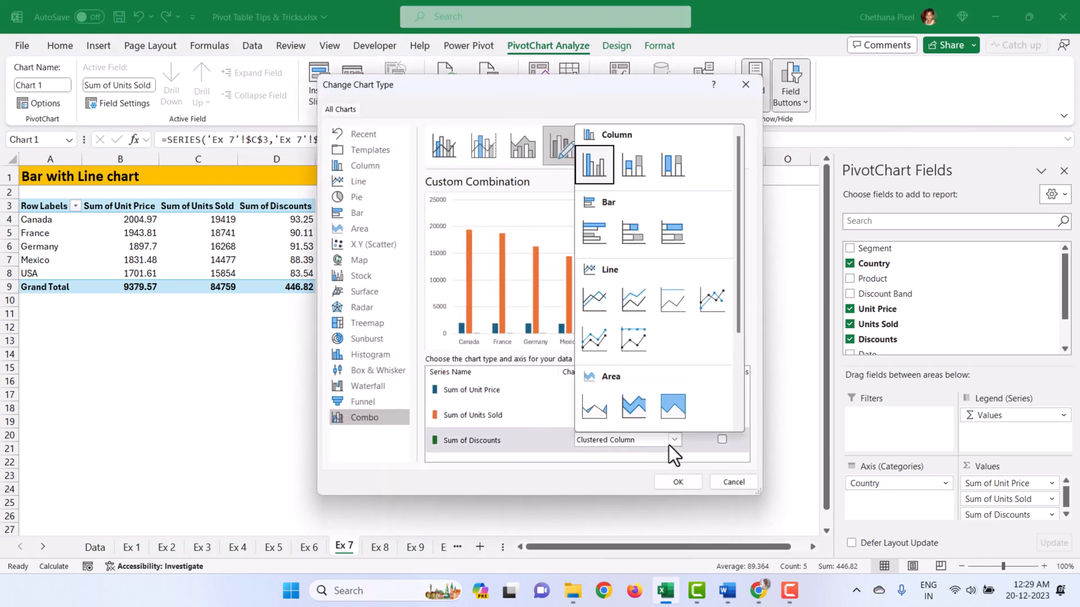
{"action": "left_click", "coordinate": [711, 300]}
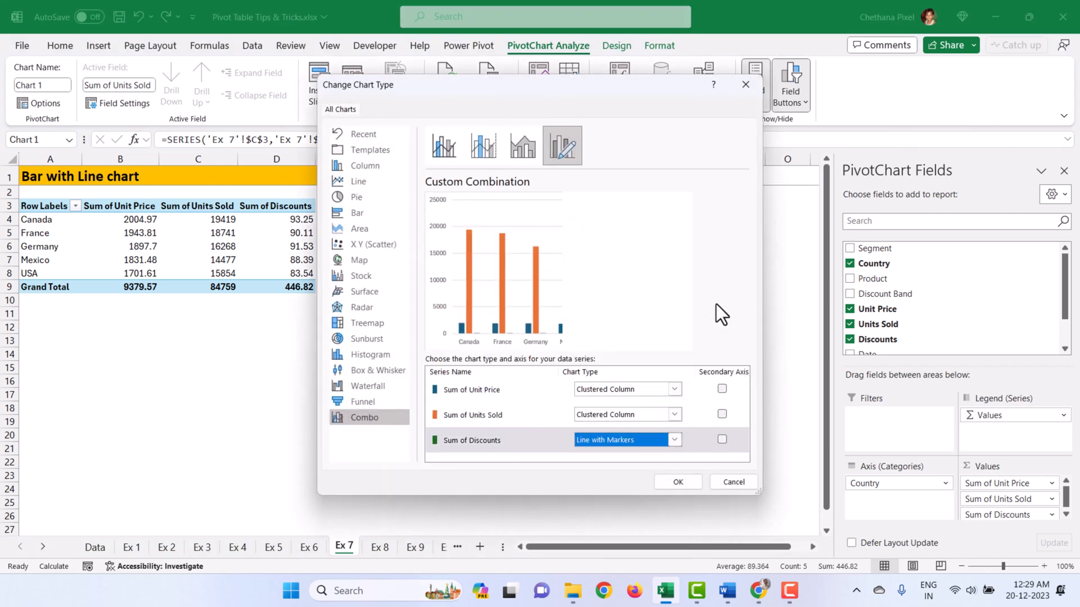
{"action": "left_click", "coordinate": [723, 439]}
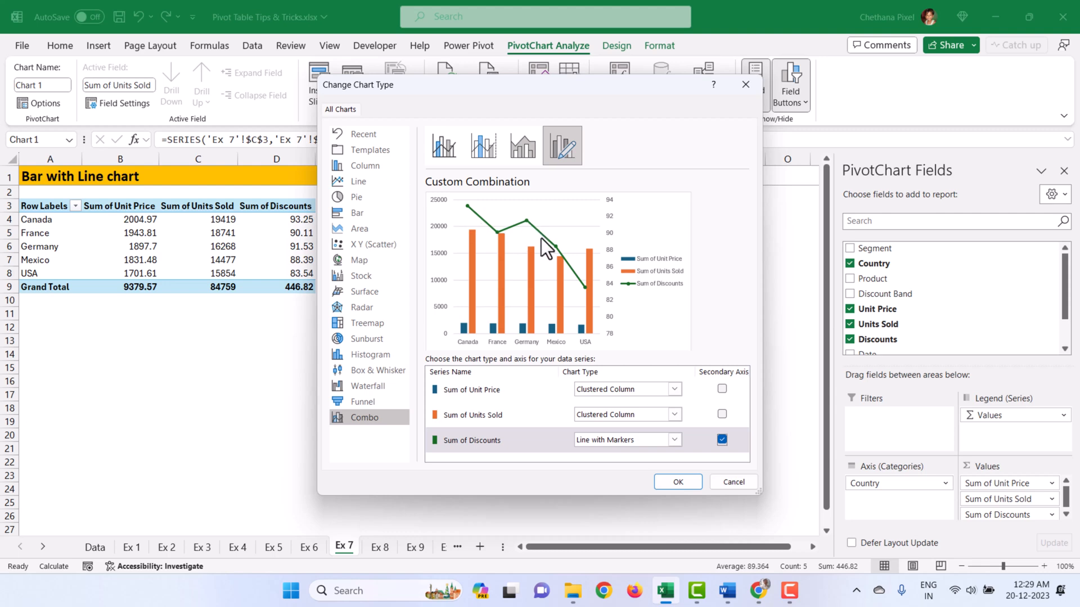
{"action": "left_click", "coordinate": [676, 484]}
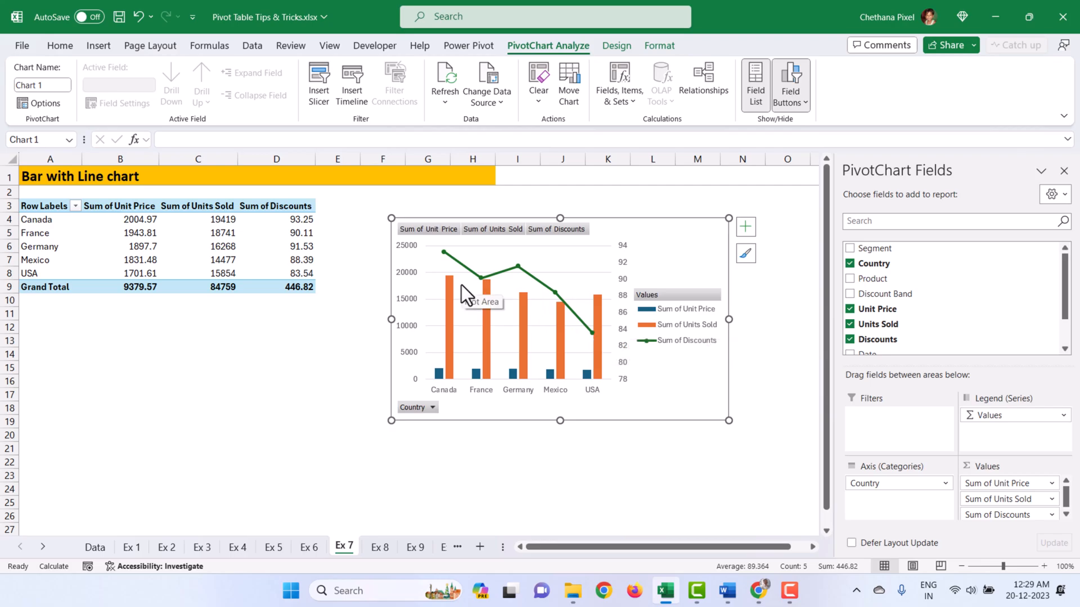
{"action": "left_click_drag", "start_coordinate": [391, 421], "coordinate": [362, 434]}
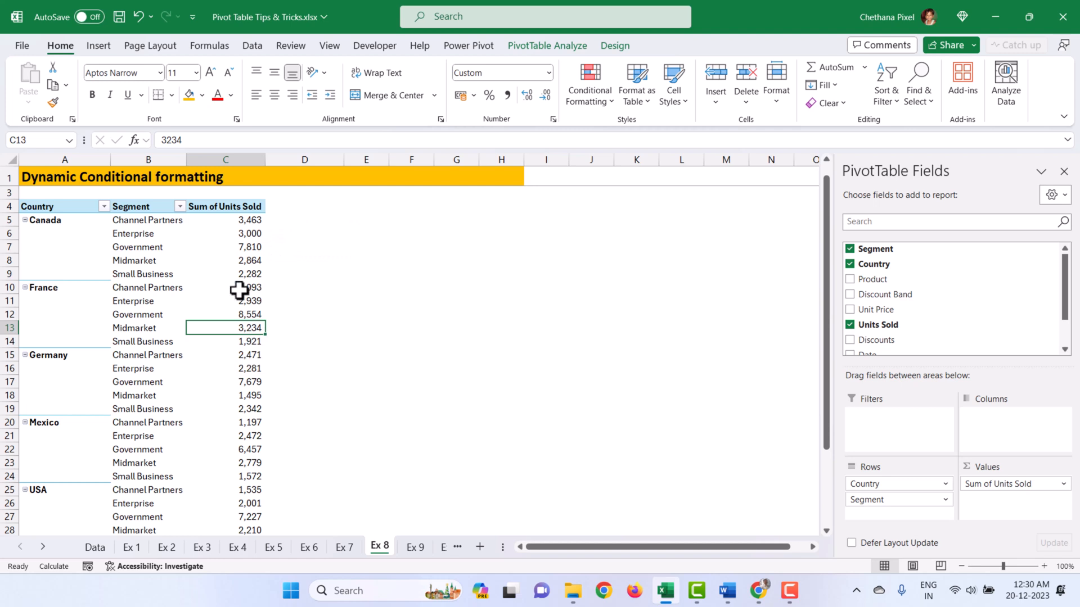
Start a formula-based conditional formatting rule for the PivotTable's Sum of Units Sold values in C5:C30
{"action": "left_click", "coordinate": [225, 202]}
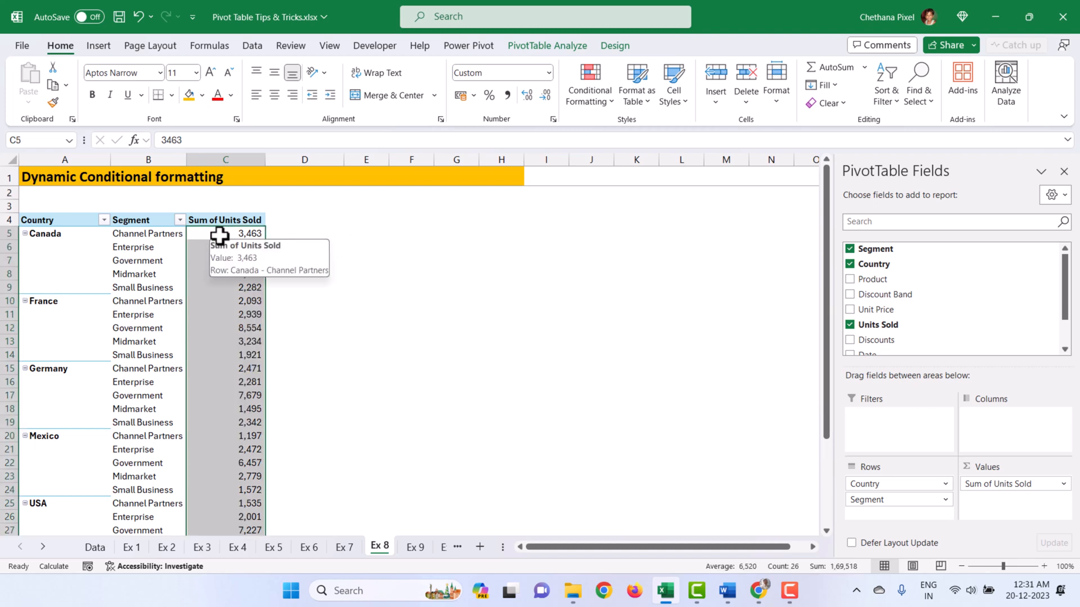
{"action": "left_click", "coordinate": [590, 101]}
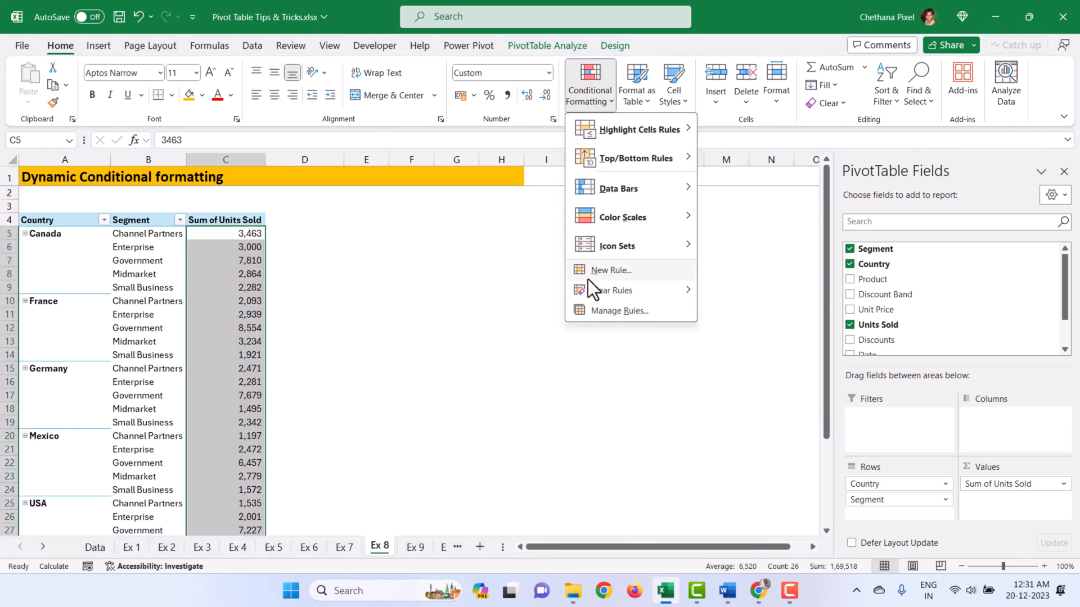
{"action": "left_click", "coordinate": [589, 312]}
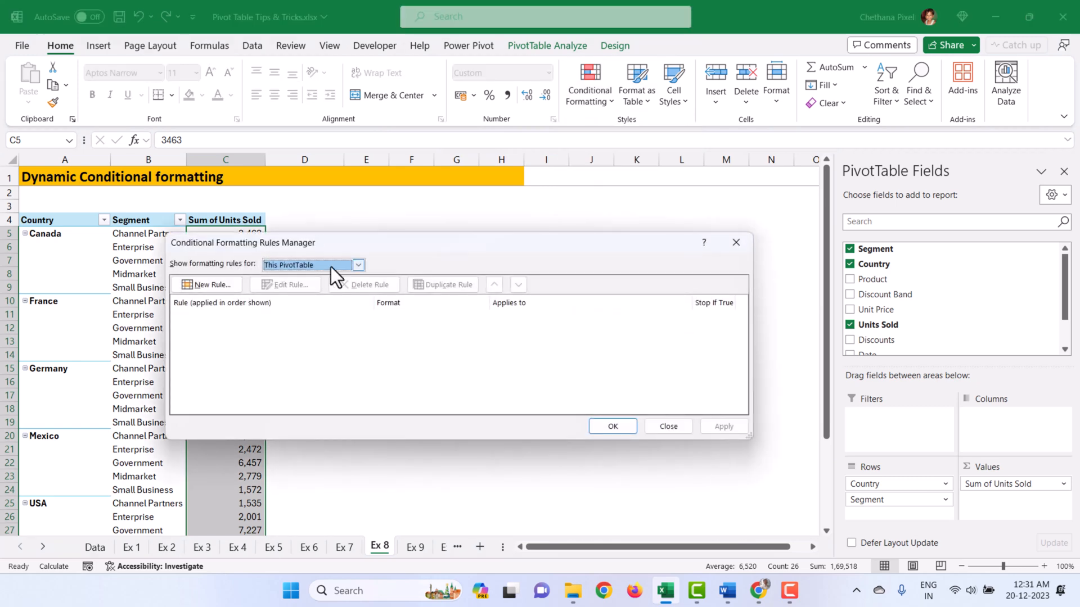
{"action": "left_click", "coordinate": [209, 285]}
{"action": "left_click", "coordinate": [305, 335]}
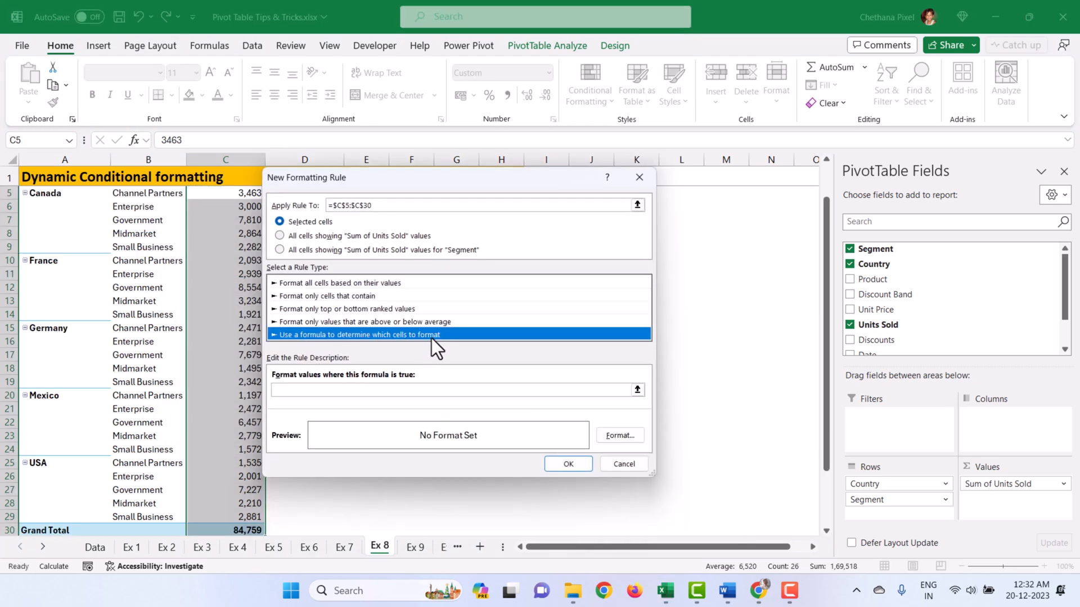
Set the new formatting rule's formula to =$C5>7000
{"action": "left_click", "coordinate": [328, 389]}
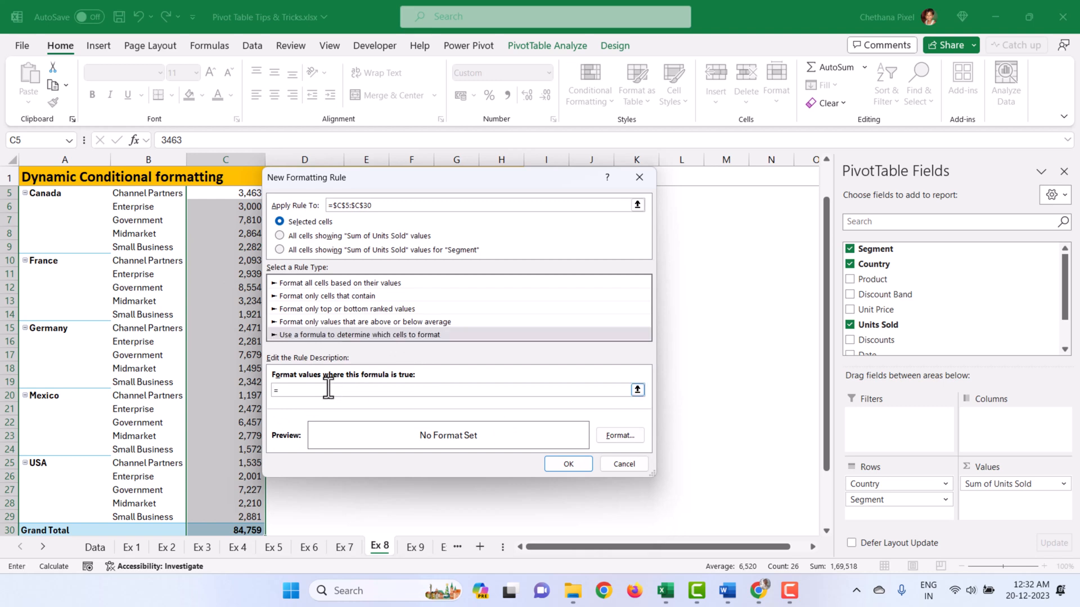
{"action": "type", "text": "="}
{"action": "scroll", "coordinate": [171, 254], "scroll_direction": "up", "scroll_amount": 1}
{"action": "left_click", "coordinate": [226, 233]}
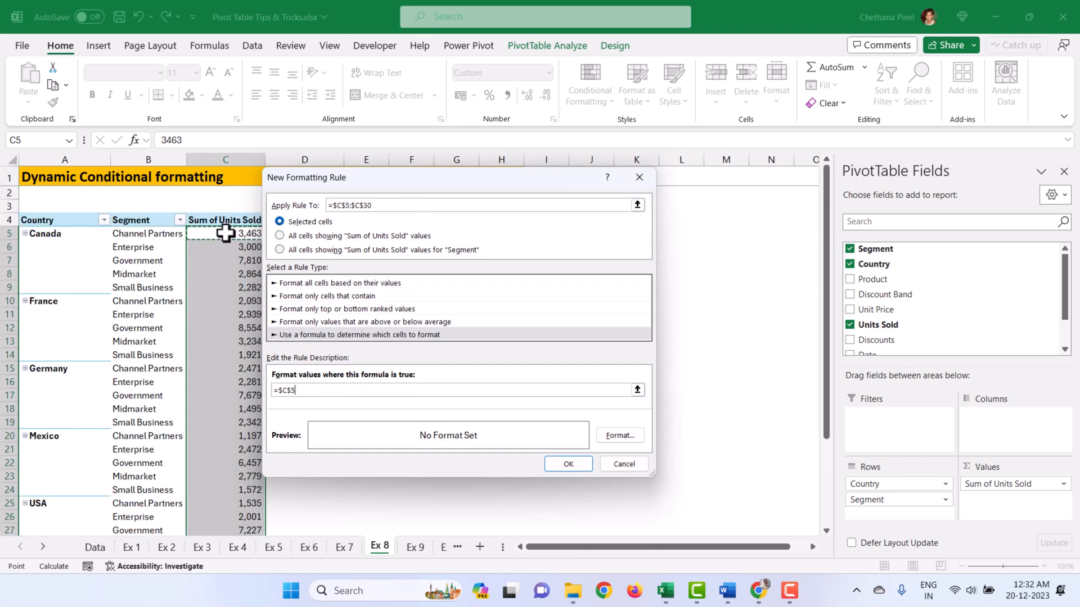
{"action": "key", "text": "F4"}
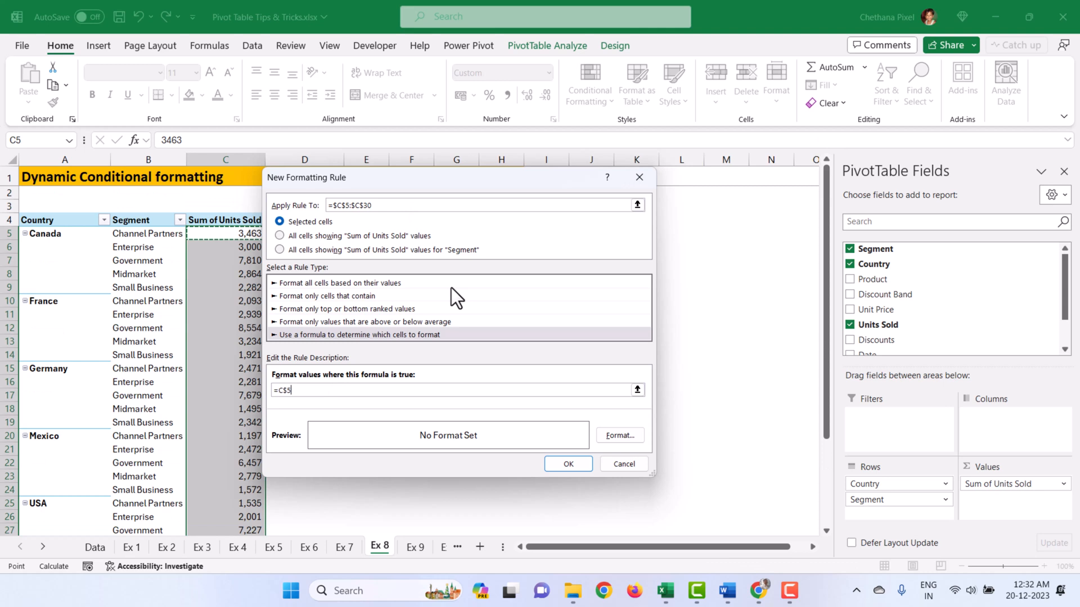
{"action": "key", "text": "F4"}
{"action": "type", "text": ">7000"}
Give the formatting rule a light green fill and apply it to the Sum of Units Sold values
{"action": "left_click", "coordinate": [614, 436]}
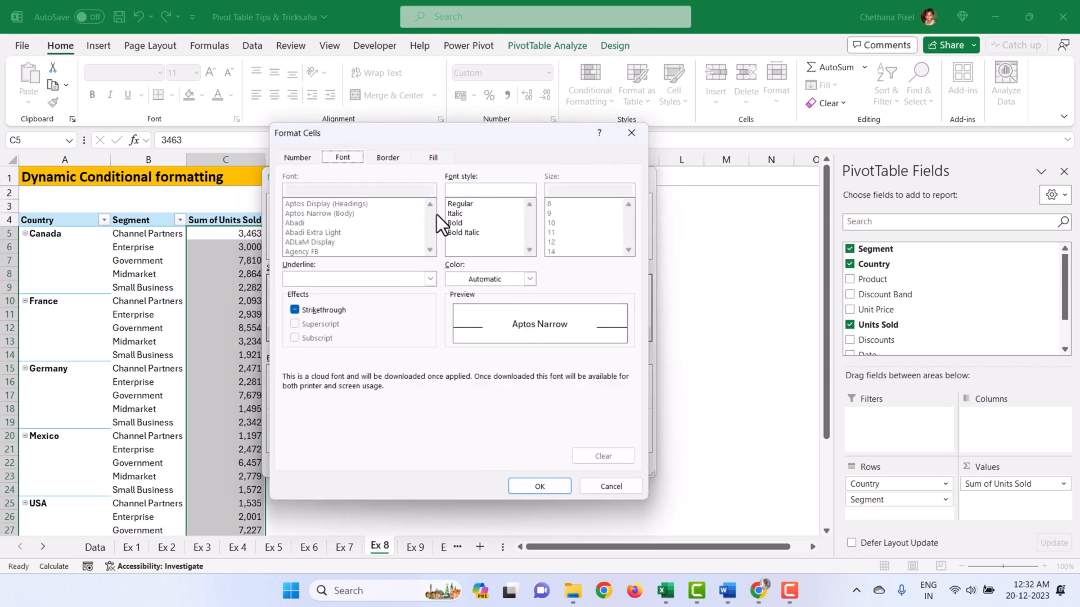
{"action": "left_click", "coordinate": [432, 158]}
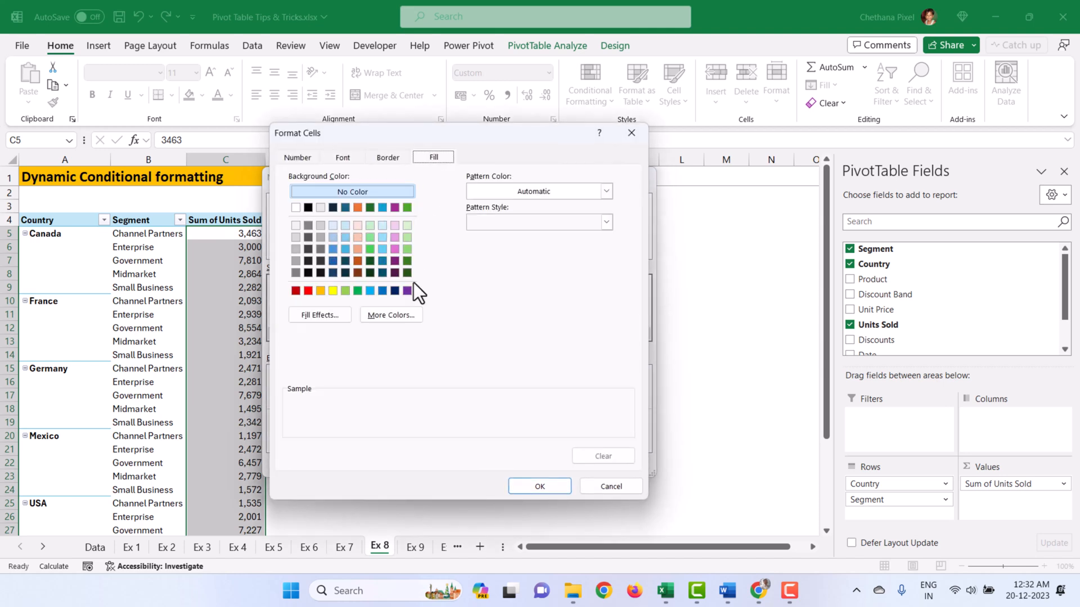
{"action": "left_click", "coordinate": [407, 237]}
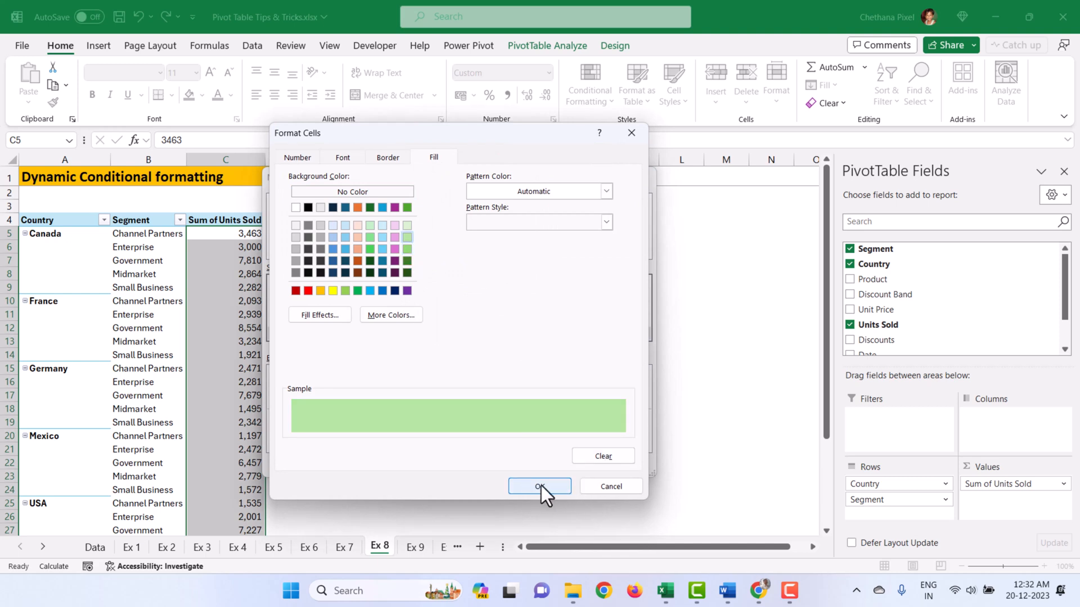
{"action": "left_click", "coordinate": [541, 484]}
{"action": "left_click", "coordinate": [572, 467]}
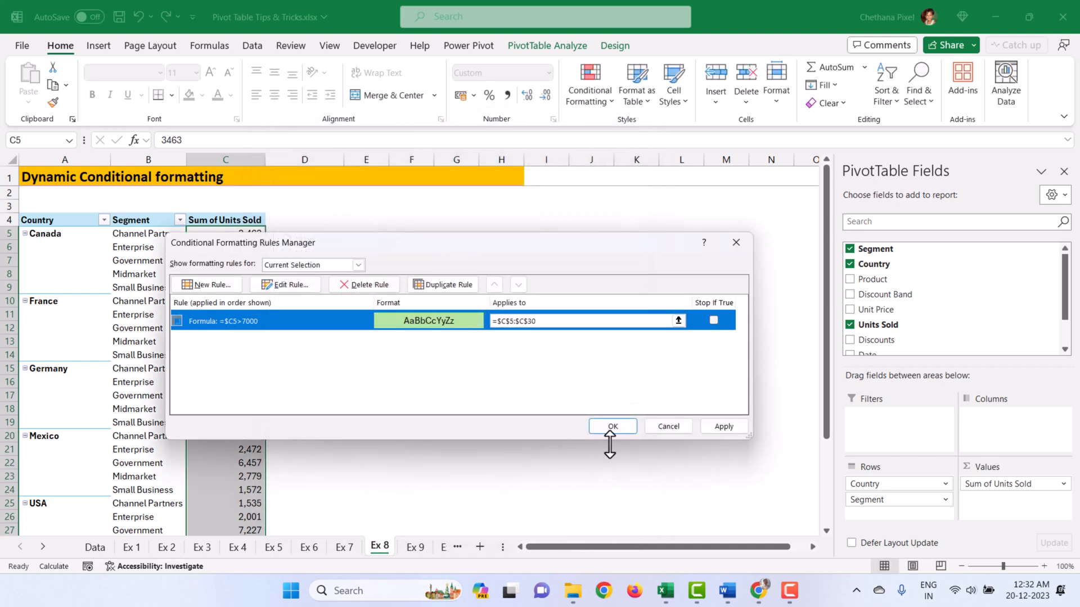
{"action": "left_click", "coordinate": [717, 427]}
{"action": "left_click", "coordinate": [614, 428]}
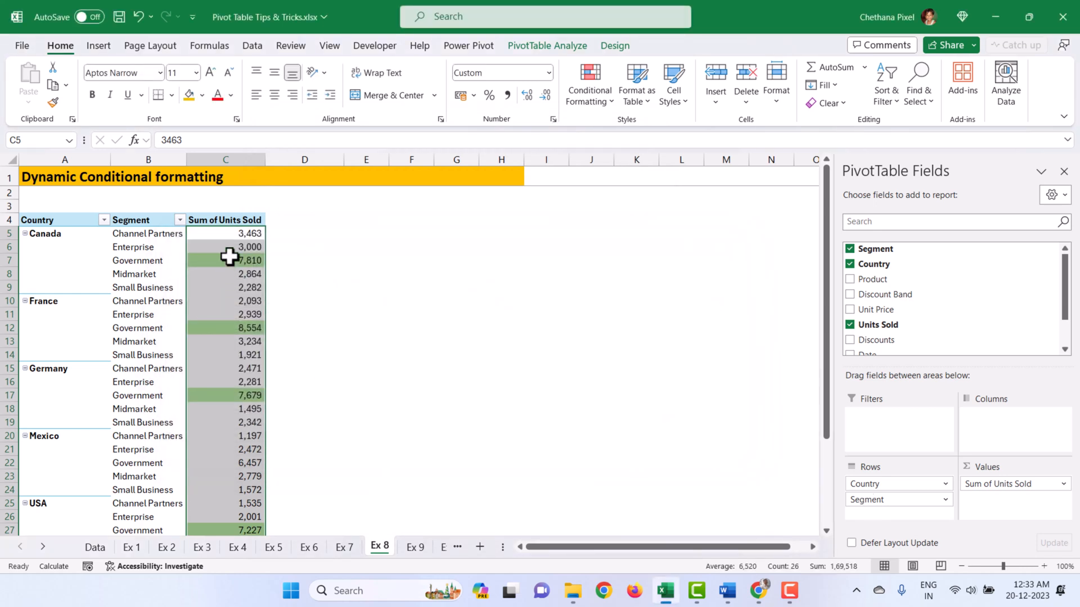
{"action": "left_click", "coordinate": [225, 298]}
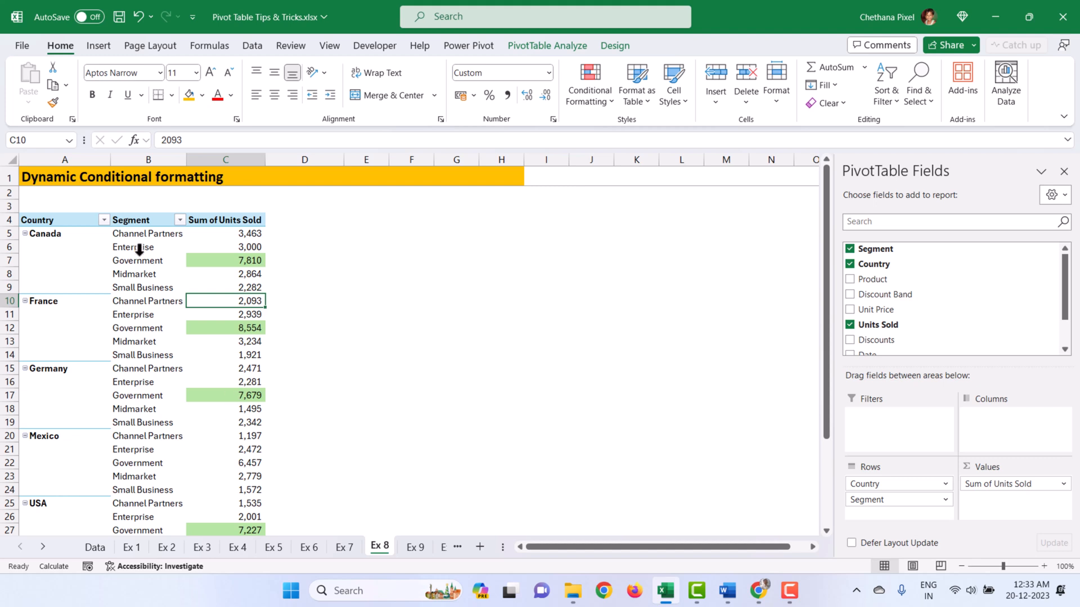
Filter the PivotTable's Country field to show only Canada
{"action": "left_click", "coordinate": [137, 234]}
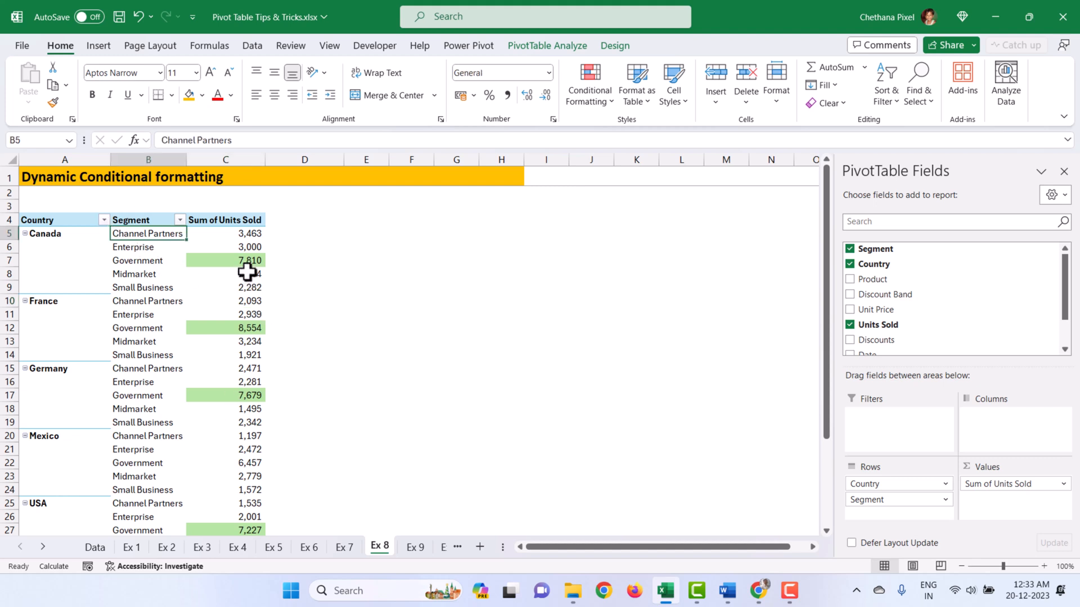
{"action": "left_click", "coordinate": [104, 220]}
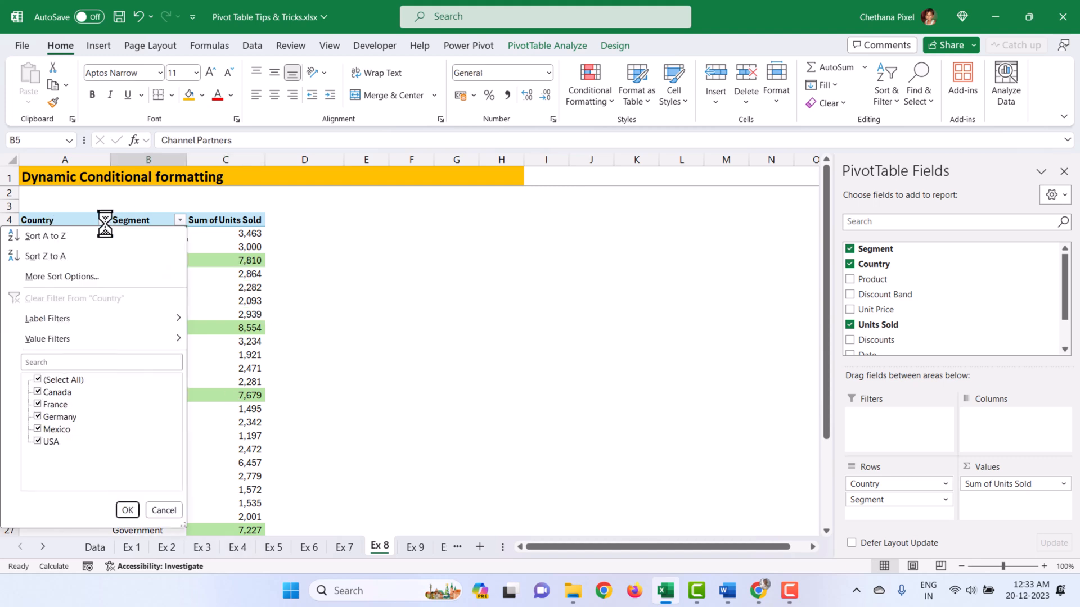
{"action": "left_click", "coordinate": [37, 382]}
{"action": "left_click", "coordinate": [38, 392]}
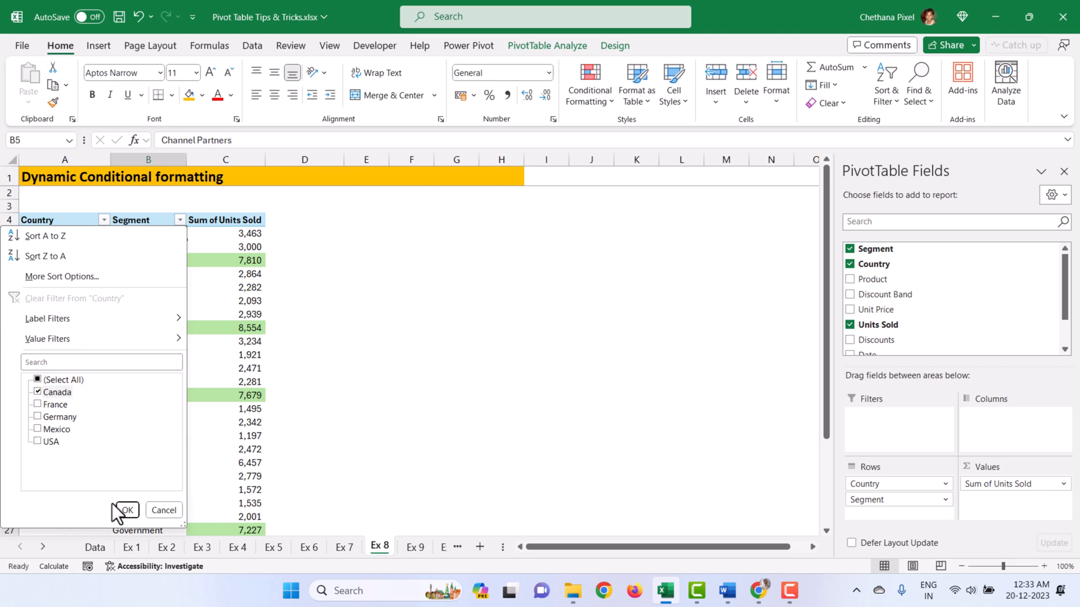
{"action": "left_click", "coordinate": [126, 510]}
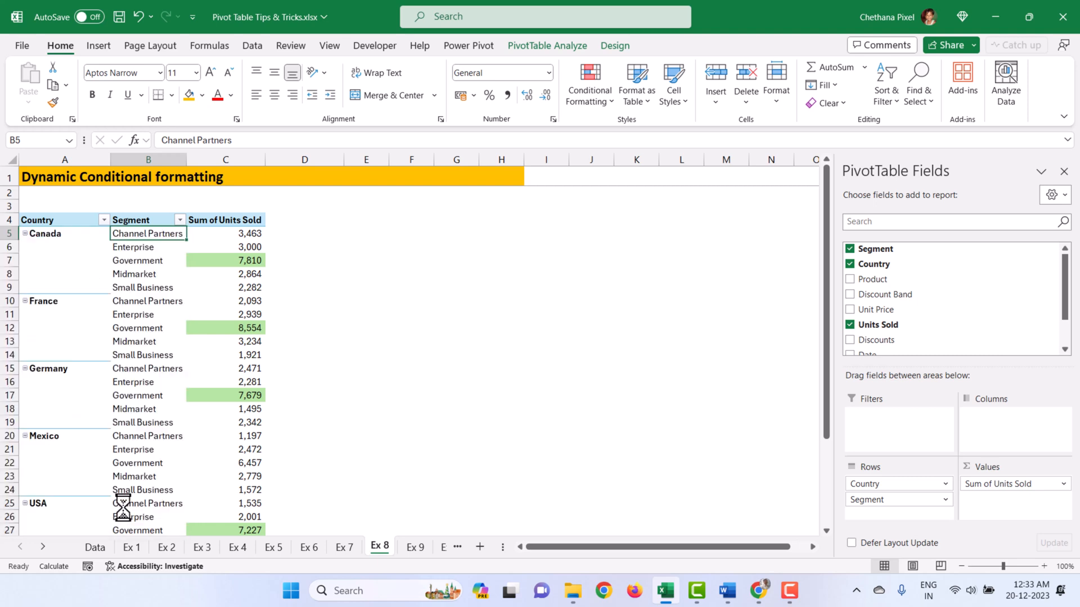
Change the Country filter to include only France and Germany
{"action": "left_click", "coordinate": [104, 220]}
{"action": "left_click", "coordinate": [37, 392]}
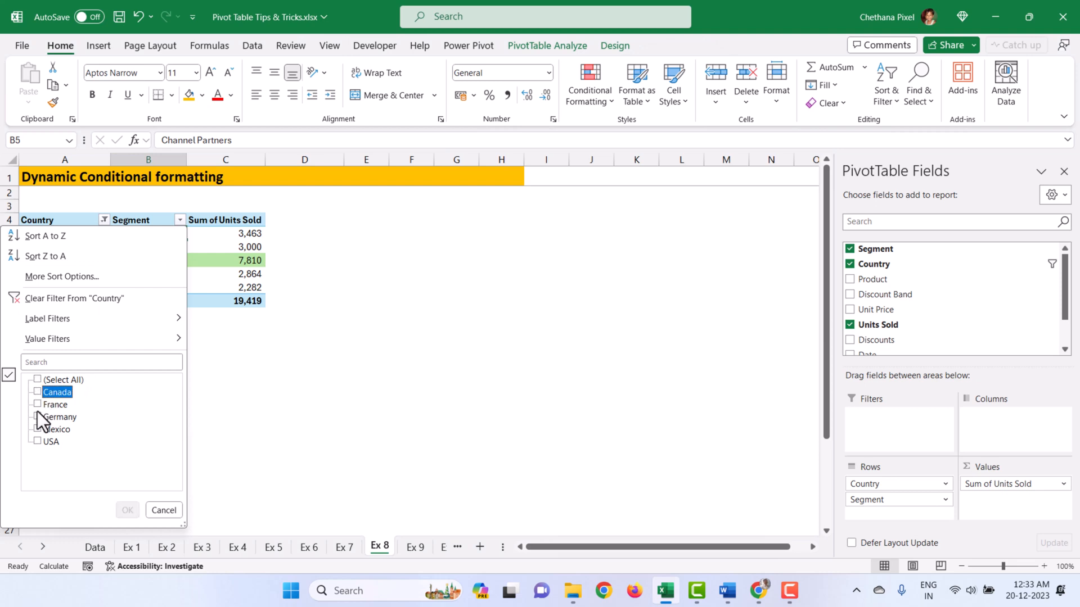
{"action": "left_click", "coordinate": [37, 405]}
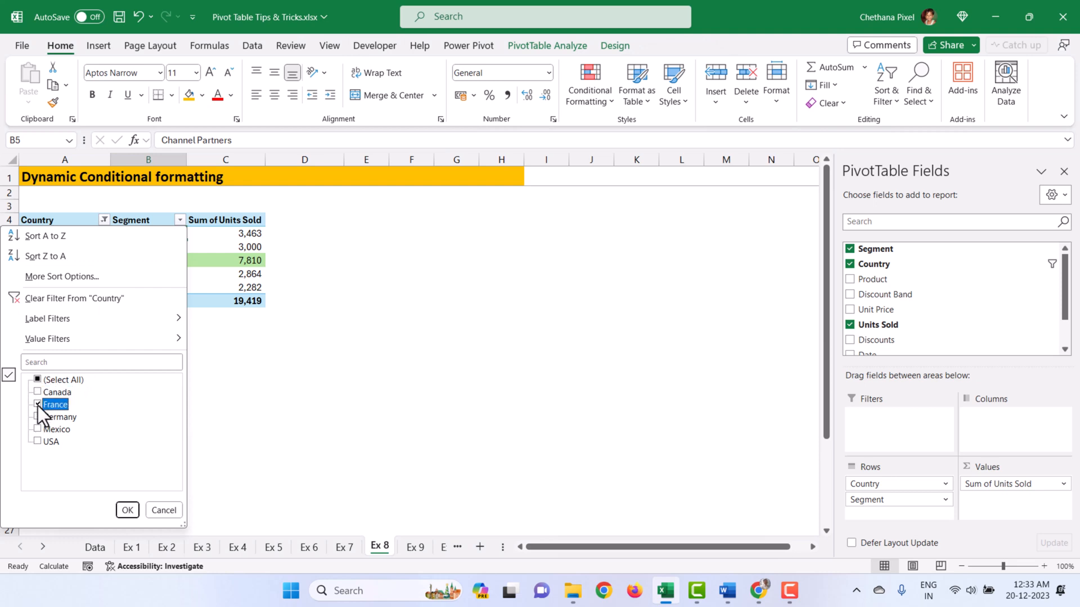
{"action": "left_click", "coordinate": [38, 416]}
{"action": "left_click", "coordinate": [128, 510]}
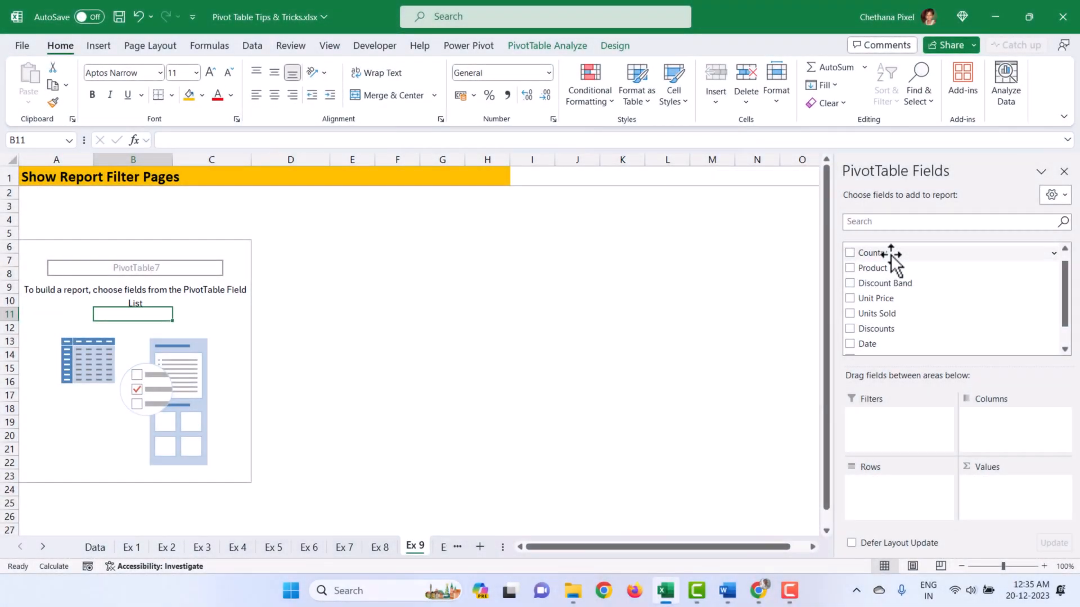
Build the Ex 9 PivotTable with Country as filter, Segment in rows, Product in columns and Units Sold as values
{"action": "left_click_drag", "start_coordinate": [891, 259], "coordinate": [894, 417]}
{"action": "left_click_drag", "start_coordinate": [891, 484], "coordinate": [1019, 448]}
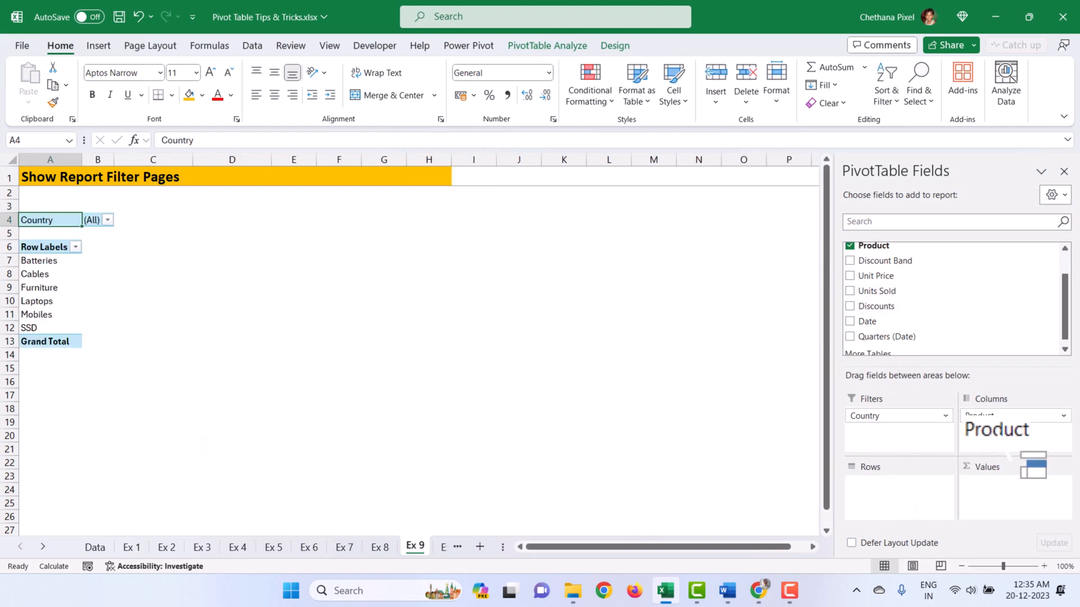
{"action": "left_click_drag", "start_coordinate": [1066, 316], "coordinate": [1066, 287]}
{"action": "left_click_drag", "start_coordinate": [879, 250], "coordinate": [887, 497]}
{"action": "left_click_drag", "start_coordinate": [883, 323], "coordinate": [1032, 515]}
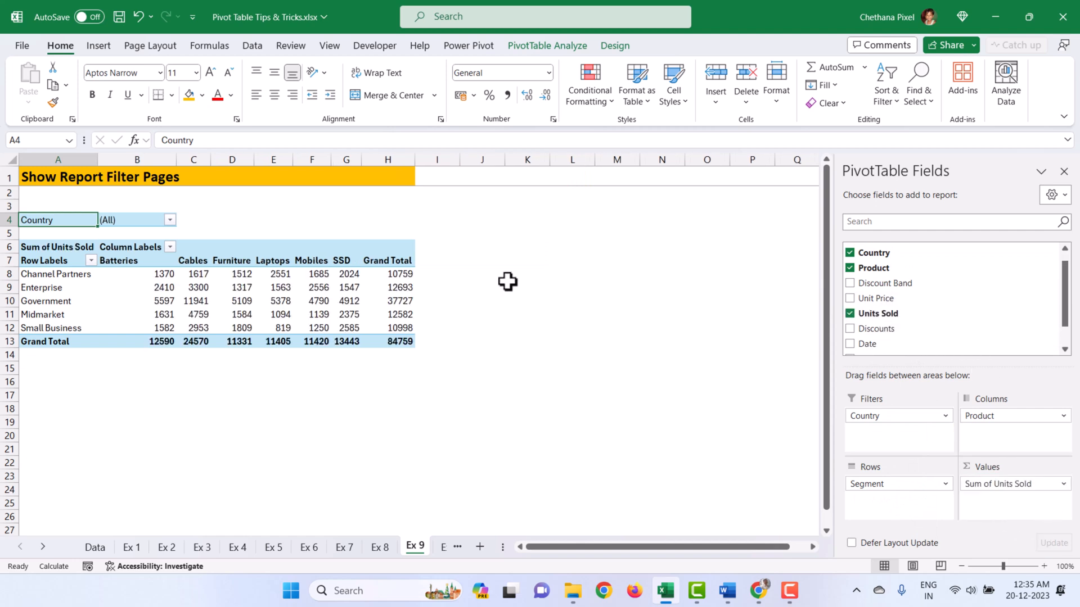
Try the Country report filter with the single items Canada and Mexico
{"action": "left_click", "coordinate": [171, 219]}
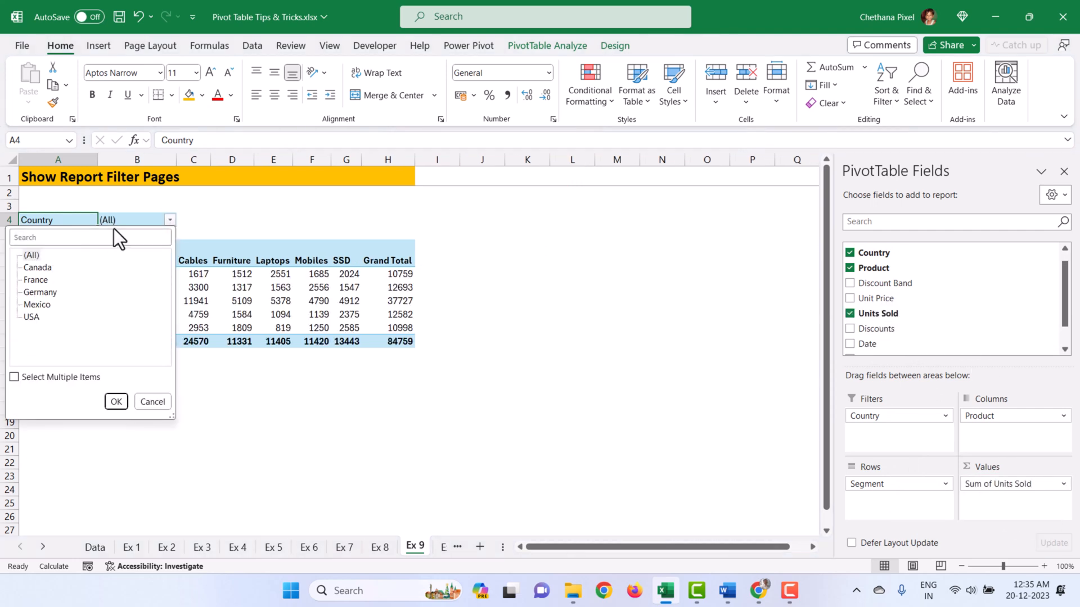
{"action": "left_click", "coordinate": [38, 270]}
{"action": "left_click", "coordinate": [122, 401]}
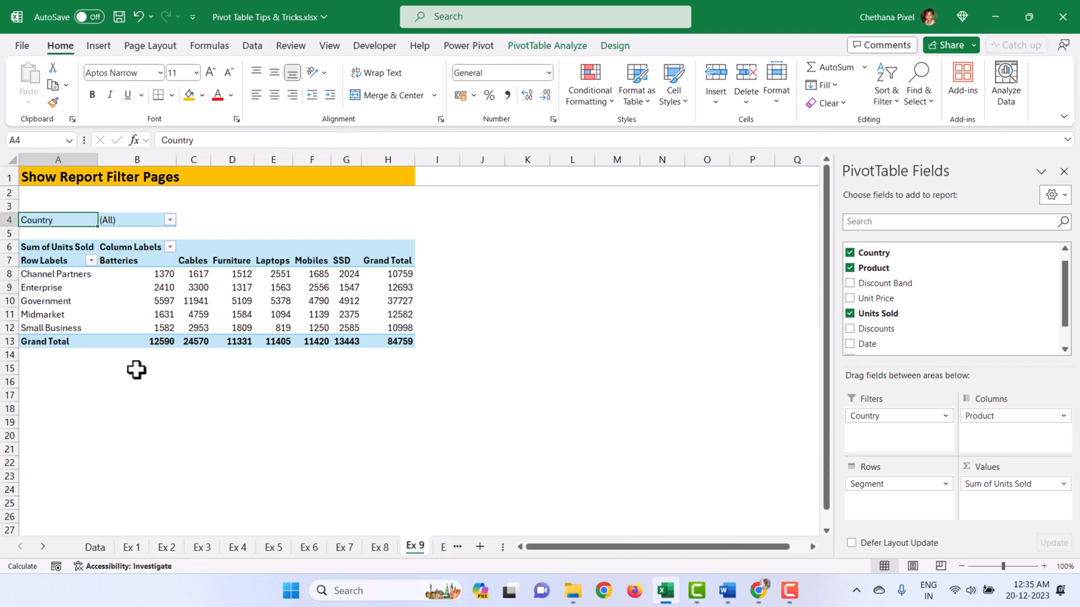
{"action": "left_click", "coordinate": [170, 222]}
{"action": "left_click", "coordinate": [37, 305]}
{"action": "left_click", "coordinate": [116, 401]}
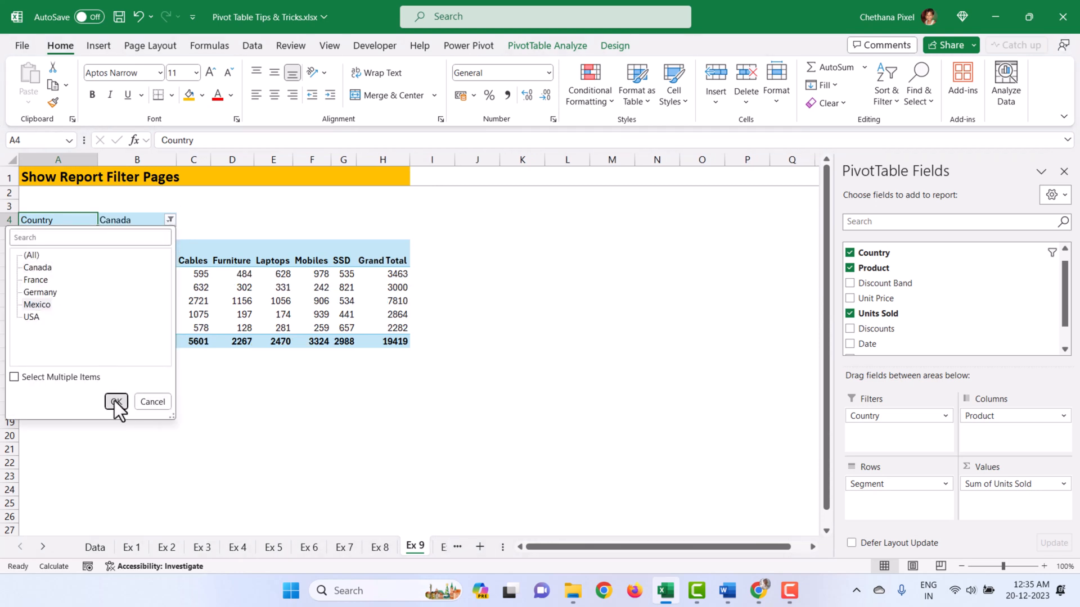
Reset the Country report filter to (All) and review its list of countries
{"action": "left_click", "coordinate": [170, 220]}
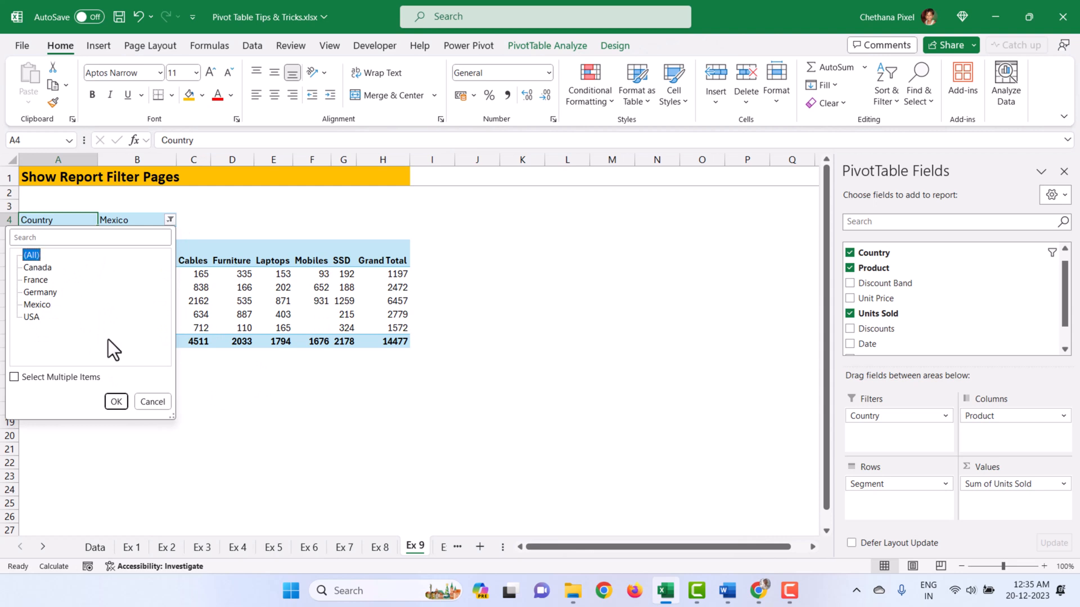
{"action": "left_click", "coordinate": [115, 401]}
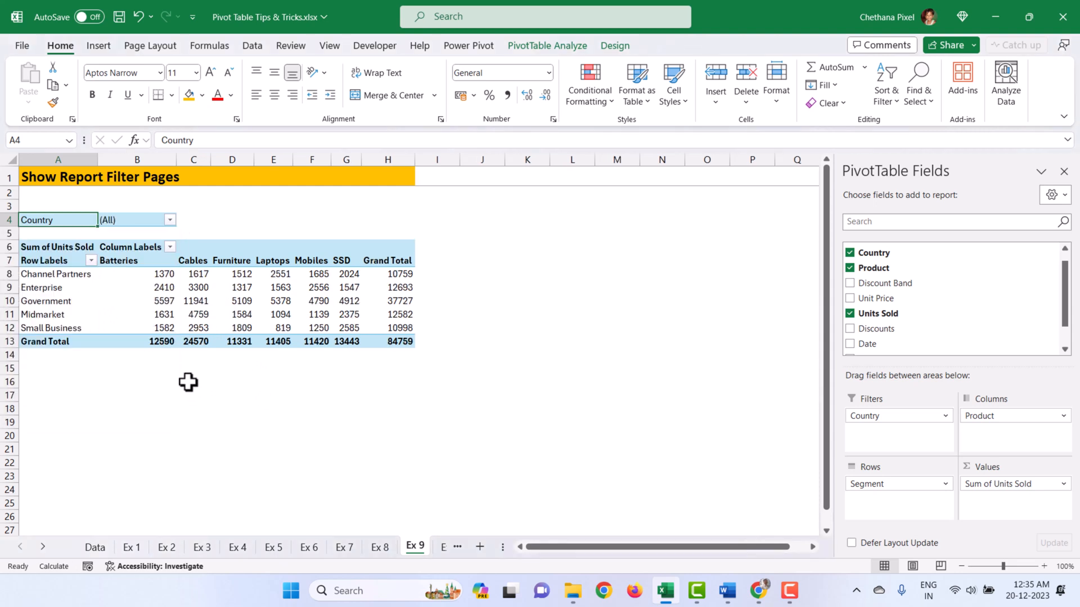
{"action": "left_click", "coordinate": [170, 219]}
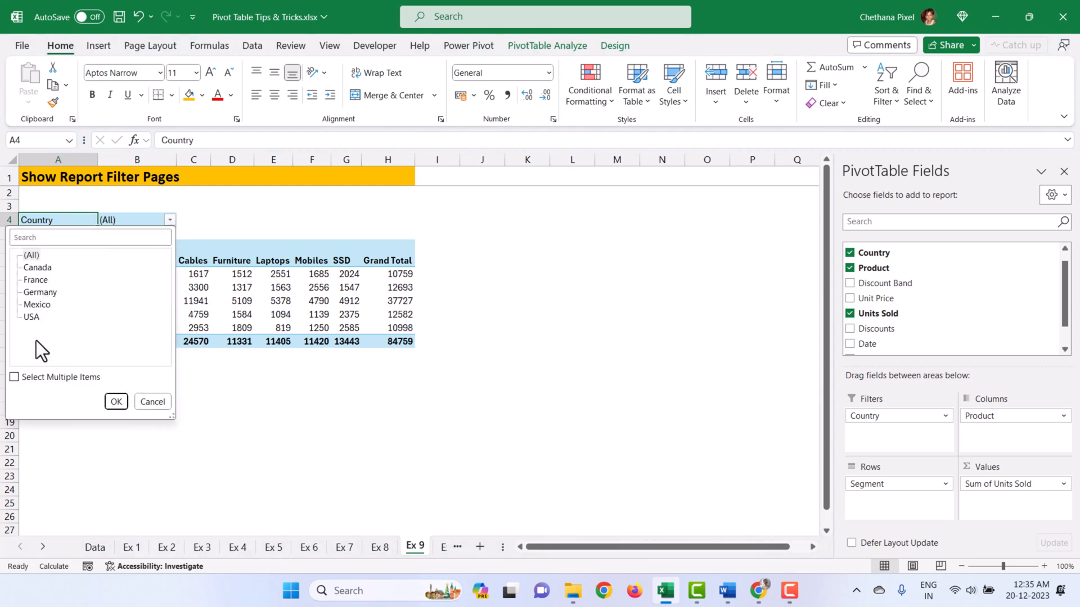
{"action": "left_click", "coordinate": [152, 401]}
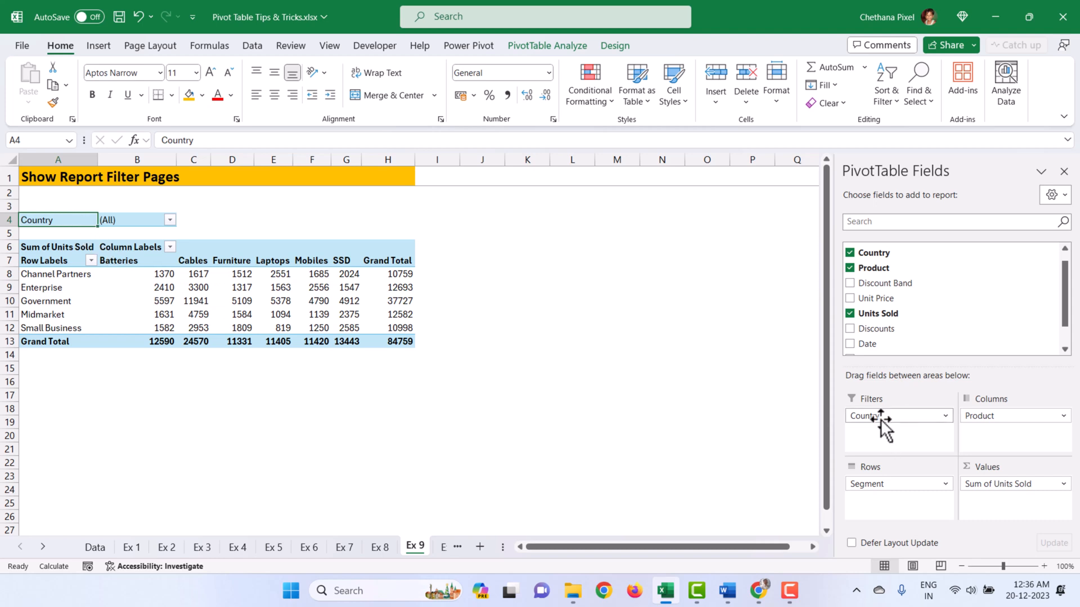
Generate separate report filter page sheets from the Ex 9 PivotTable for the Country field
{"action": "left_click", "coordinate": [126, 287]}
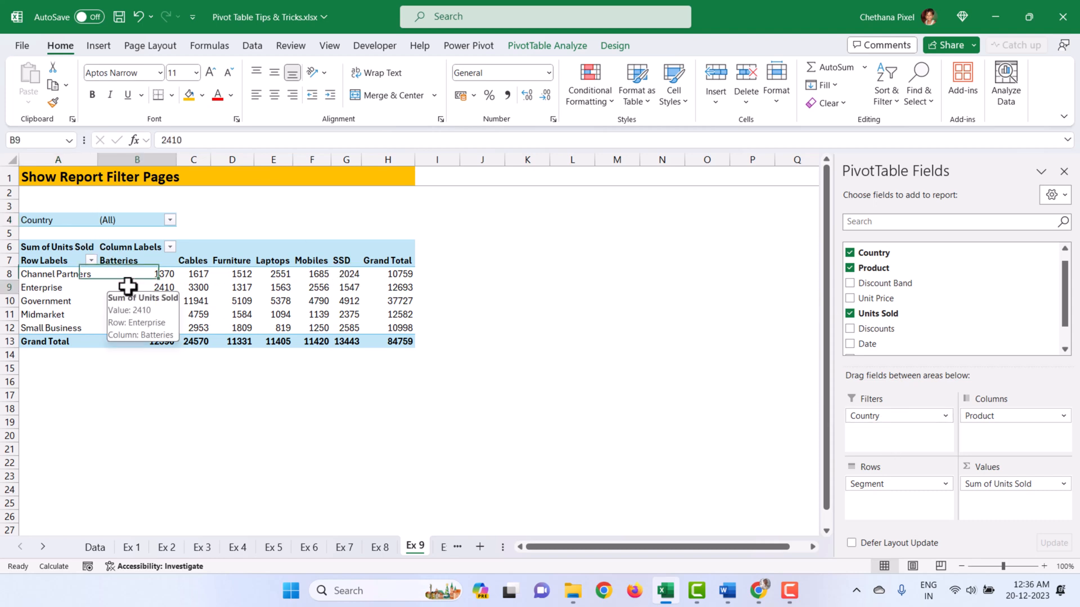
{"action": "left_click", "coordinate": [614, 45]}
{"action": "left_click", "coordinate": [548, 46]}
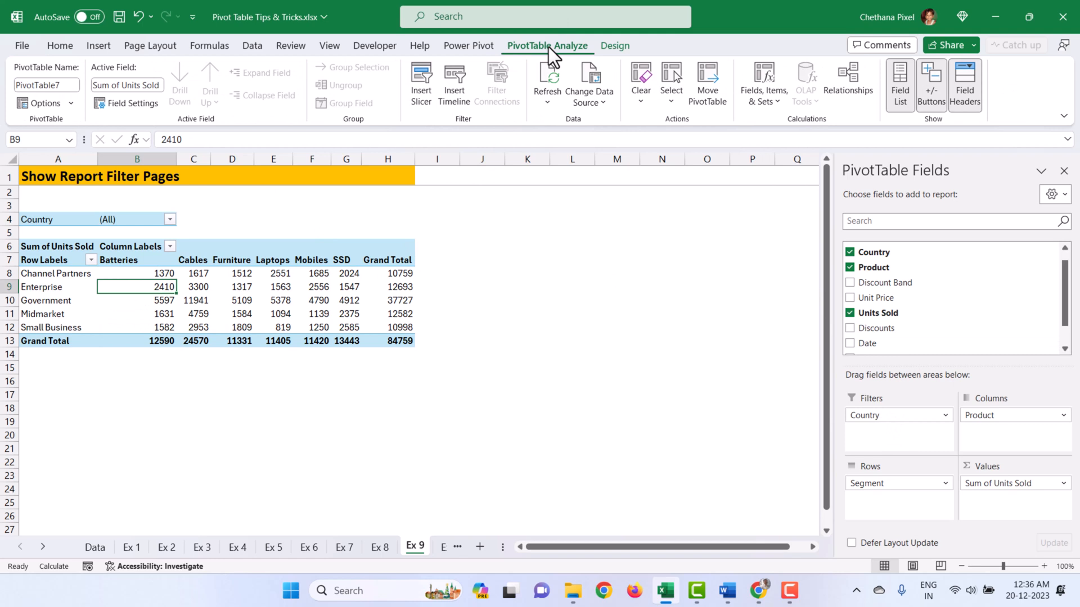
{"action": "left_click", "coordinate": [72, 103]}
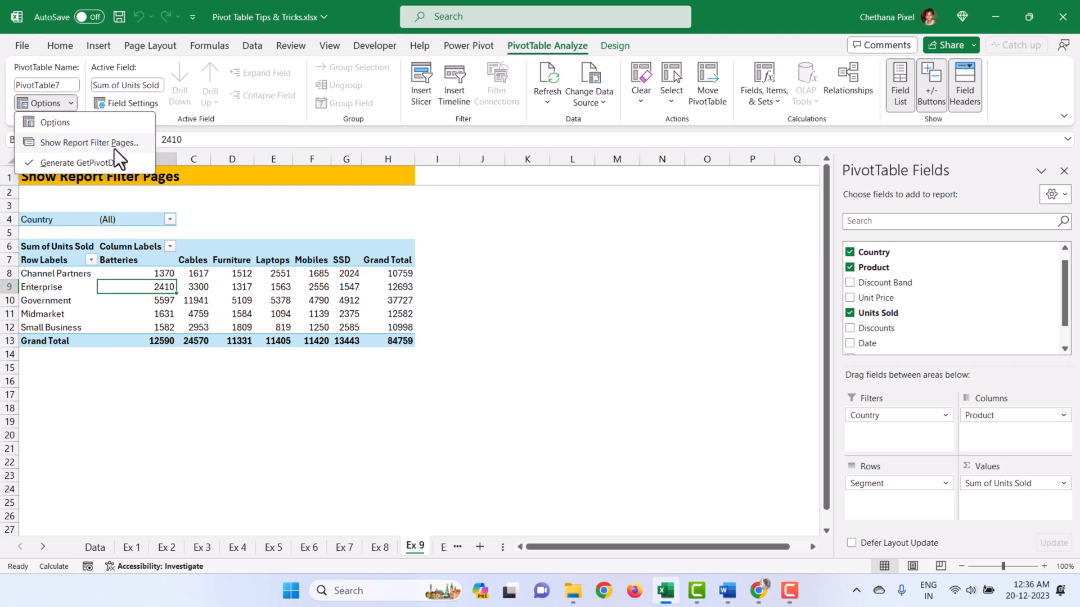
{"action": "left_click", "coordinate": [112, 147]}
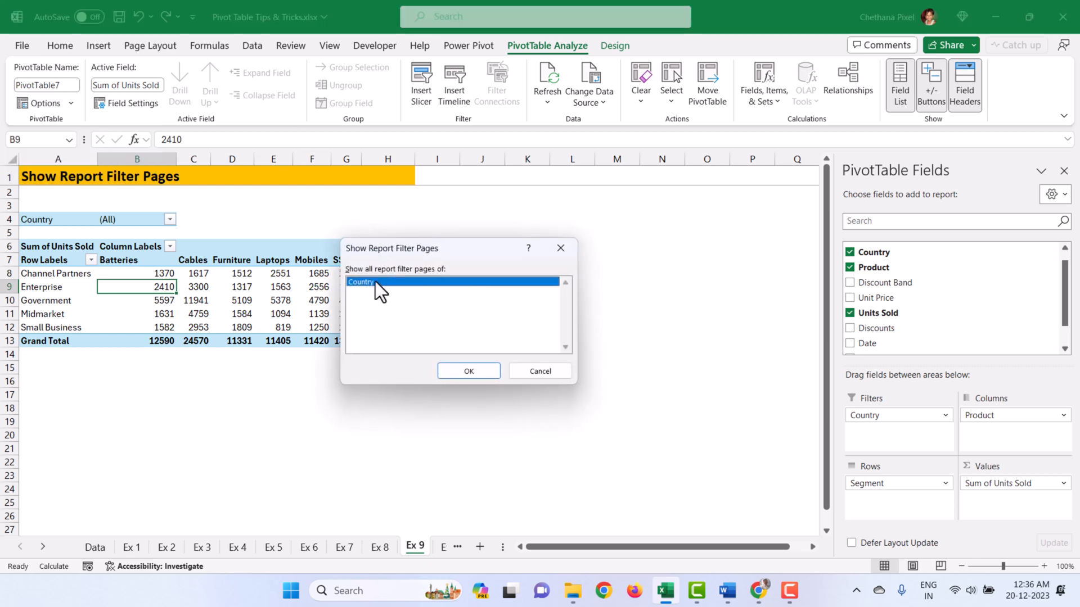
{"action": "left_click", "coordinate": [451, 374]}
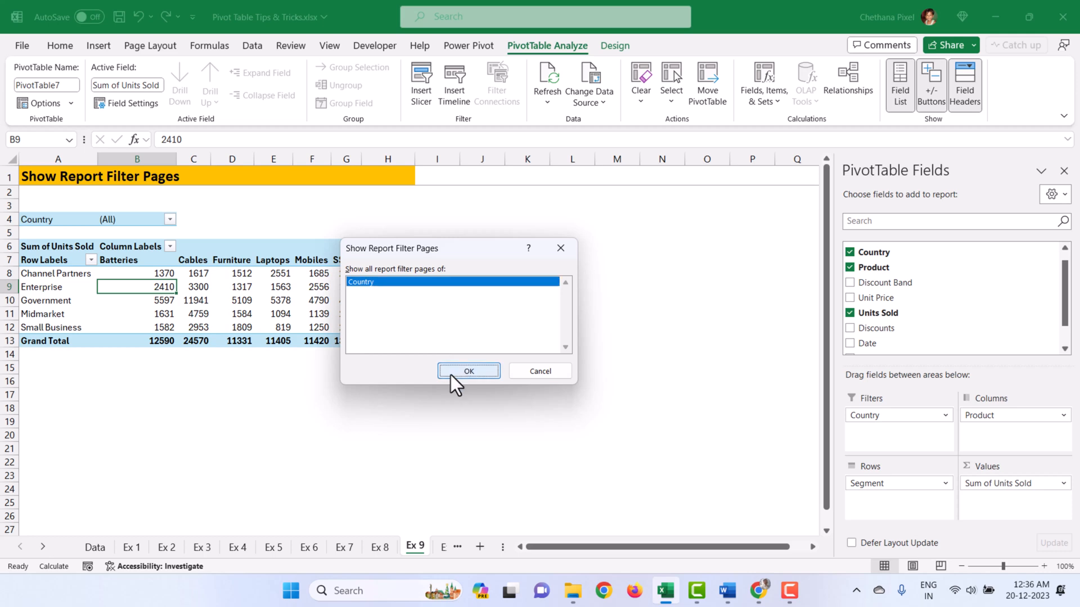
Locate the generated country sheets among the workbook's sheet tabs
{"action": "left_click", "coordinate": [44, 548]}
{"action": "left_click", "coordinate": [44, 548]}
{"action": "left_click", "coordinate": [44, 547]}
{"action": "left_click", "coordinate": [44, 548]}
{"action": "left_click", "coordinate": [44, 548]}
{"action": "left_click", "coordinate": [44, 548]}
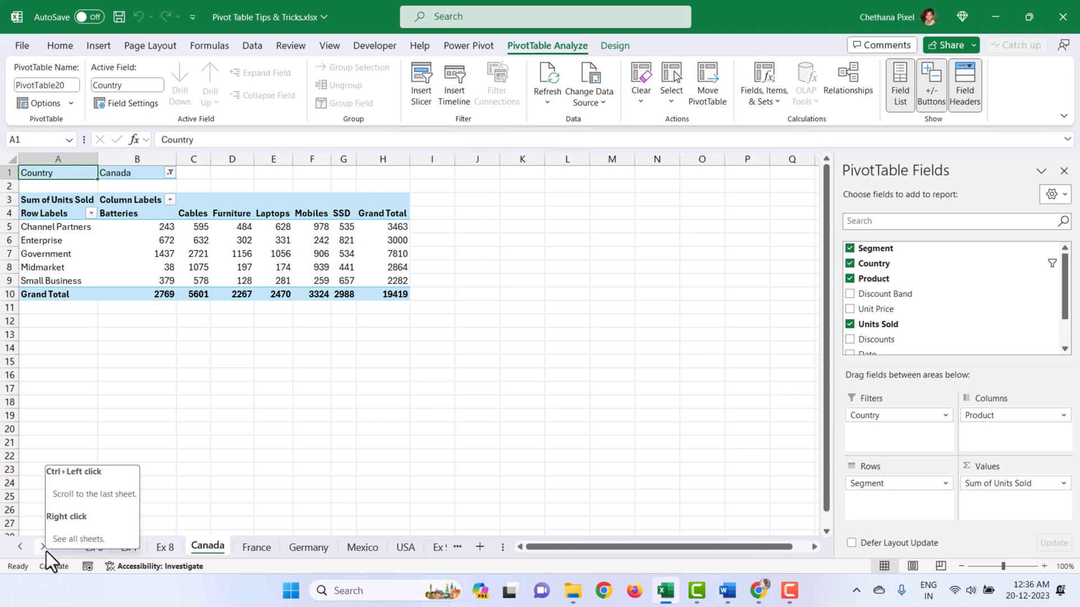
Review the Country filter on each generated report sheet: Canada, France, Germany, Mexico and USA
{"action": "left_click", "coordinate": [137, 173]}
{"action": "left_click", "coordinate": [257, 548]}
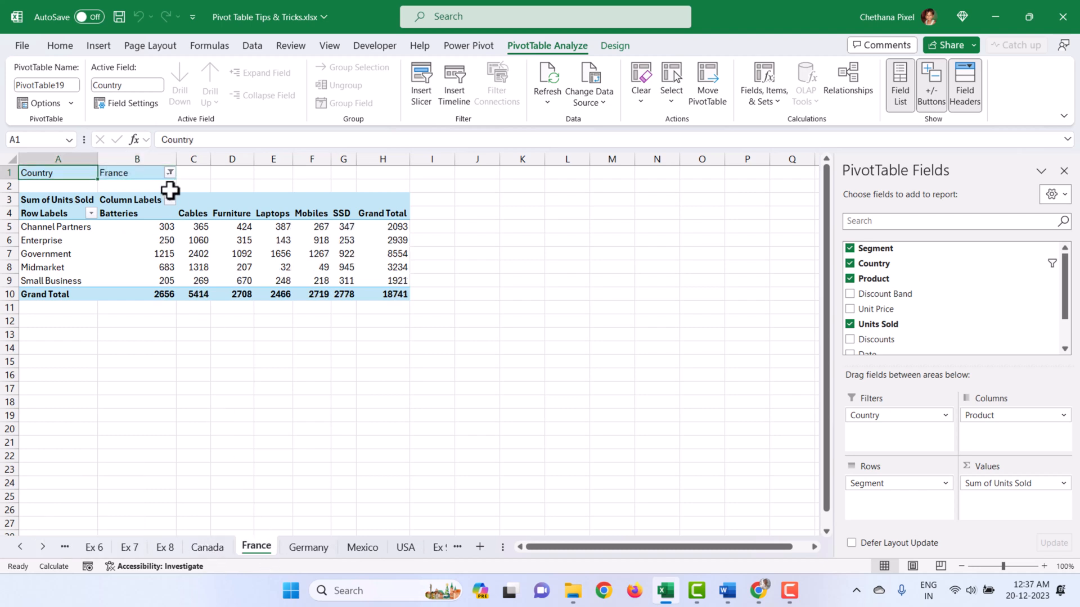
{"action": "left_click", "coordinate": [141, 173]}
{"action": "left_click", "coordinate": [309, 548]}
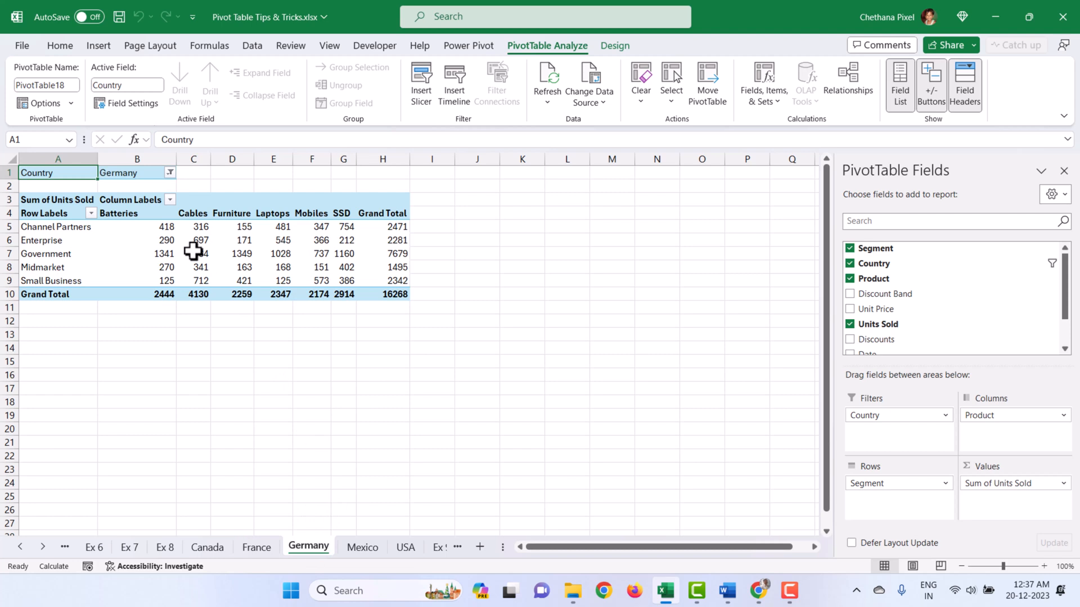
{"action": "left_click", "coordinate": [145, 175]}
{"action": "left_click", "coordinate": [362, 549]}
{"action": "left_click", "coordinate": [133, 175]}
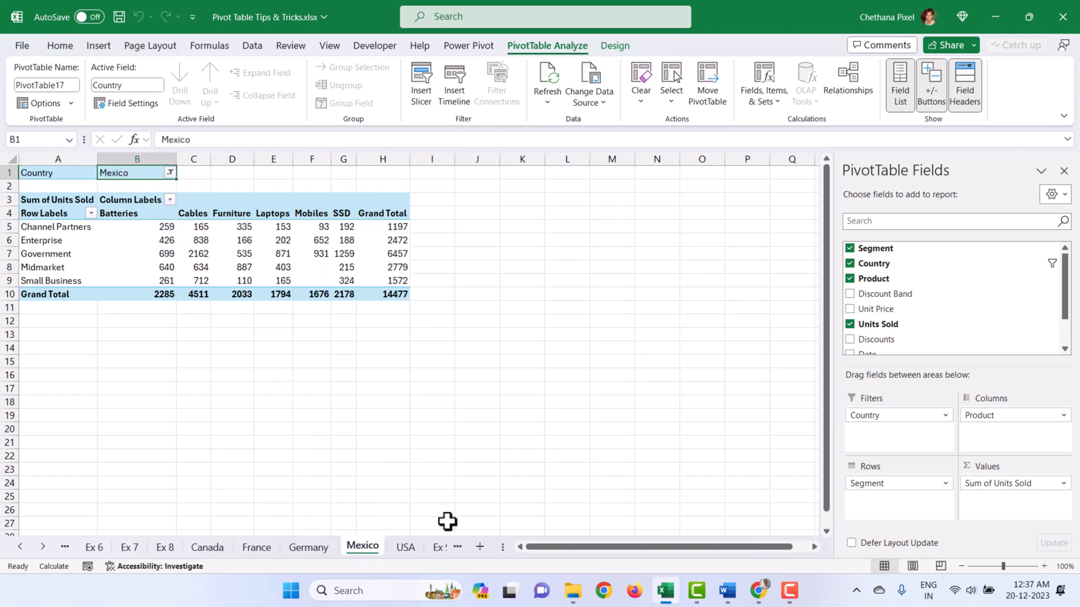
{"action": "left_click", "coordinate": [405, 548]}
{"action": "left_click", "coordinate": [148, 175]}
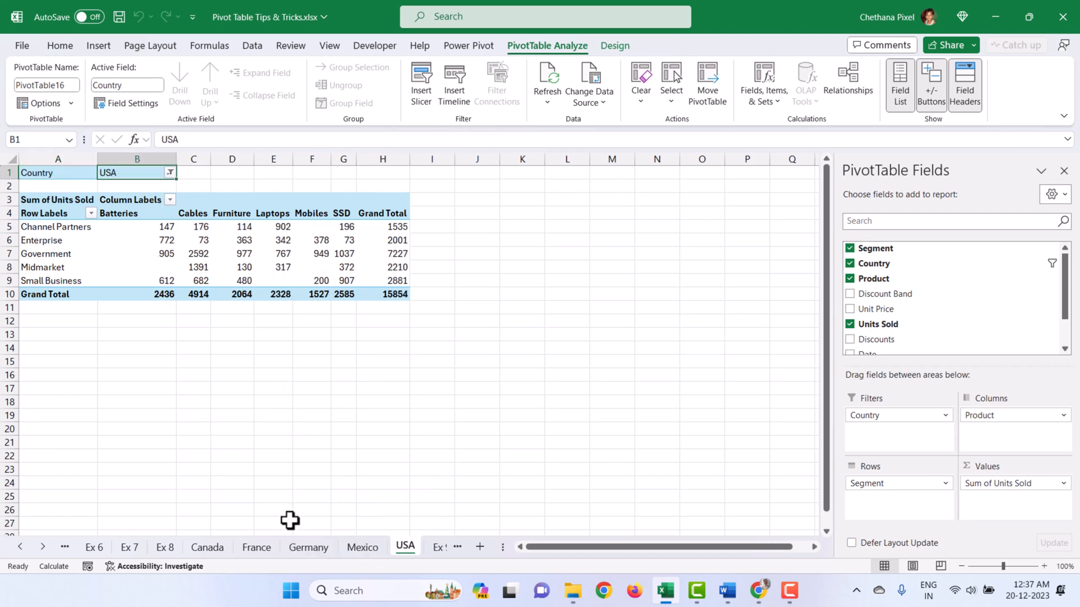
{"action": "left_click", "coordinate": [42, 547]}
{"action": "mouse_move", "coordinate": [239, 257]}
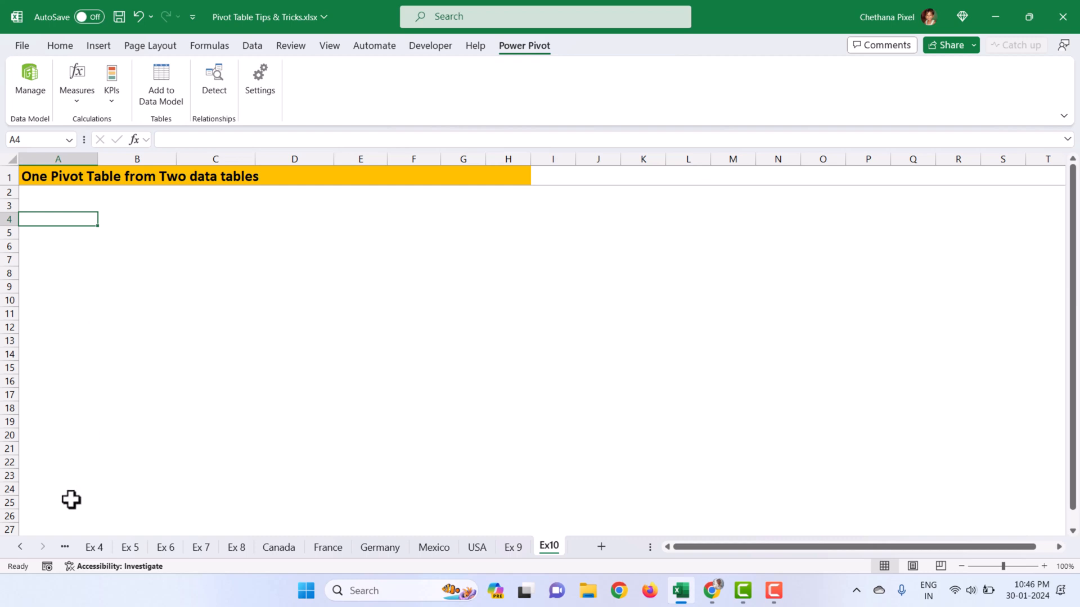
Go to the Data sheet and examine the codes in the Discount Band column and its filter list
{"action": "left_click", "coordinate": [21, 549]}
{"action": "left_click", "coordinate": [21, 549]}
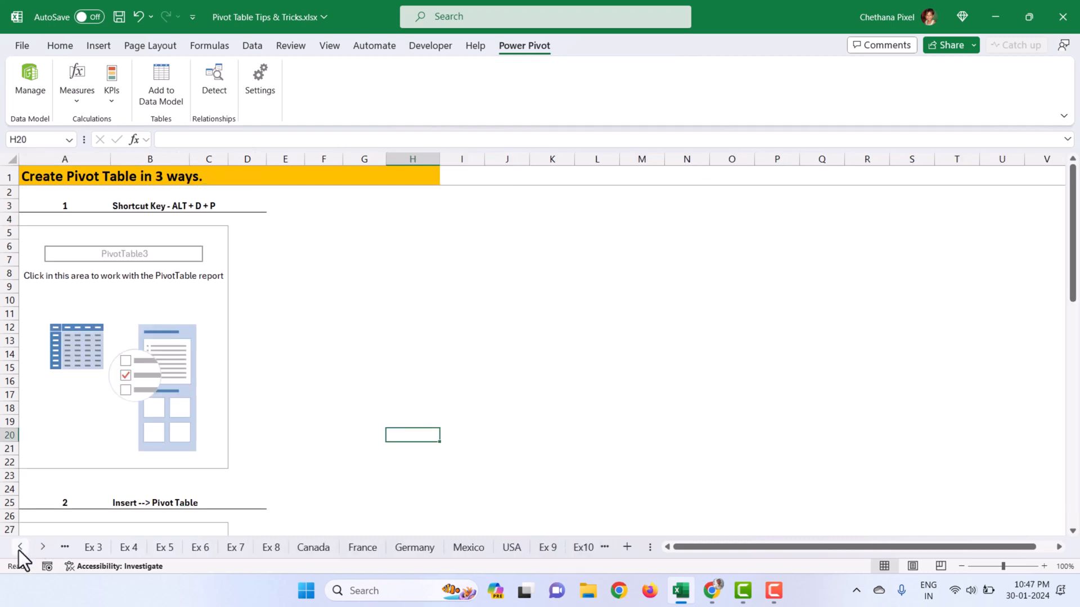
{"action": "left_click", "coordinate": [19, 549]}
{"action": "left_click", "coordinate": [19, 550]}
{"action": "left_click", "coordinate": [19, 549]}
{"action": "left_click", "coordinate": [93, 550]}
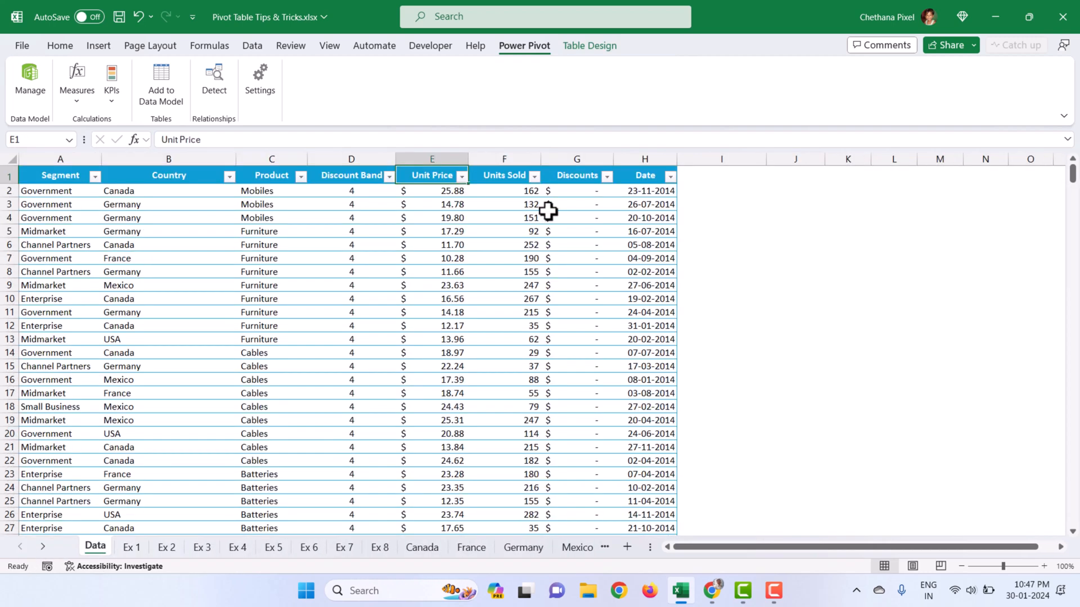
{"action": "left_click", "coordinate": [342, 178]}
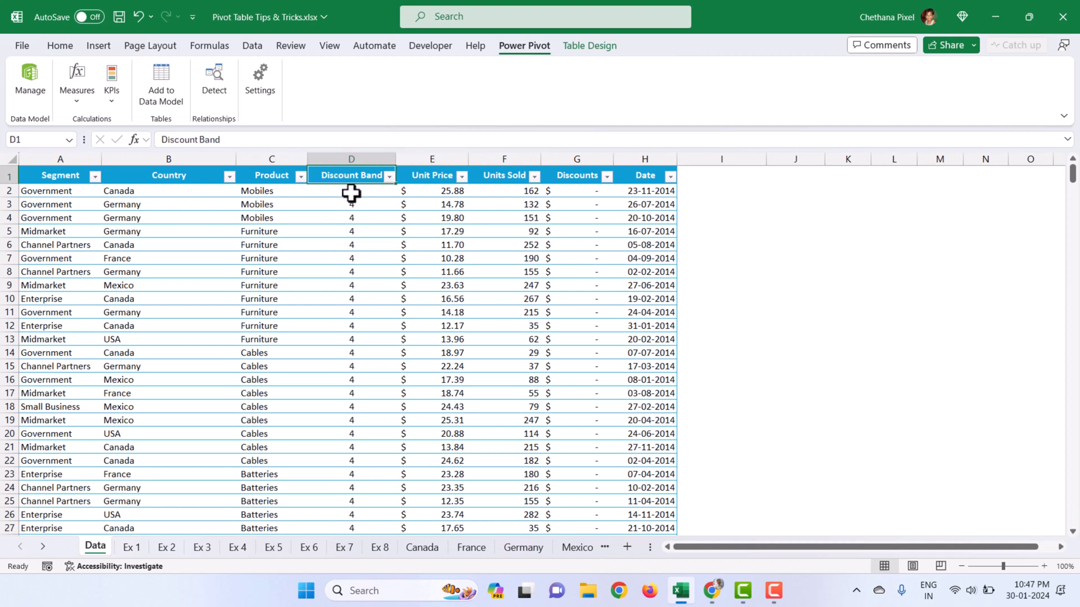
{"action": "left_click_drag", "start_coordinate": [352, 191], "coordinate": [344, 377]}
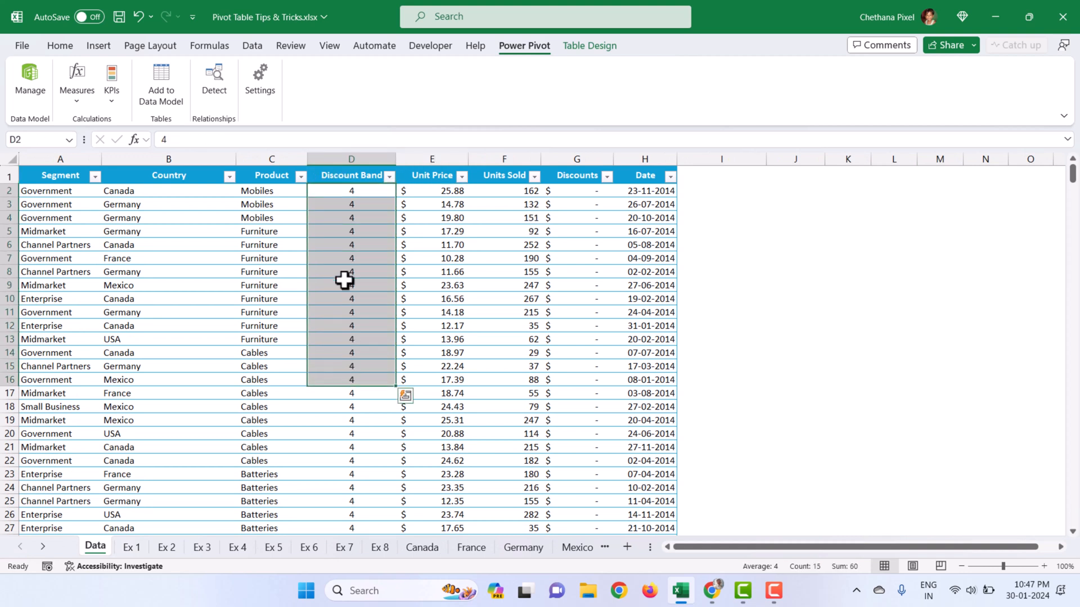
{"action": "left_click", "coordinate": [353, 219]}
{"action": "left_click", "coordinate": [389, 177]}
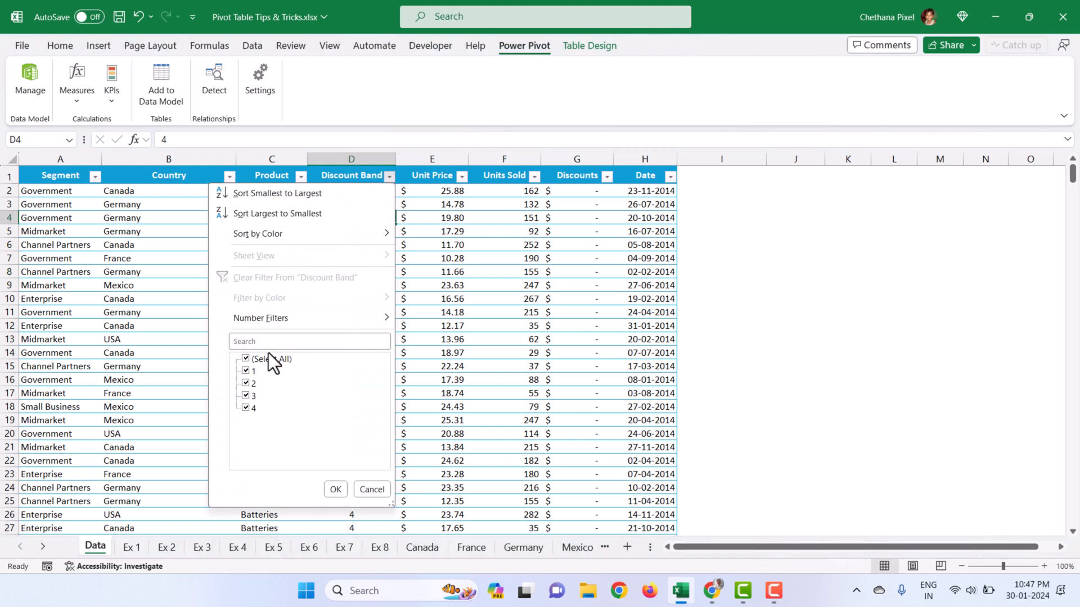
{"action": "left_click", "coordinate": [361, 489]}
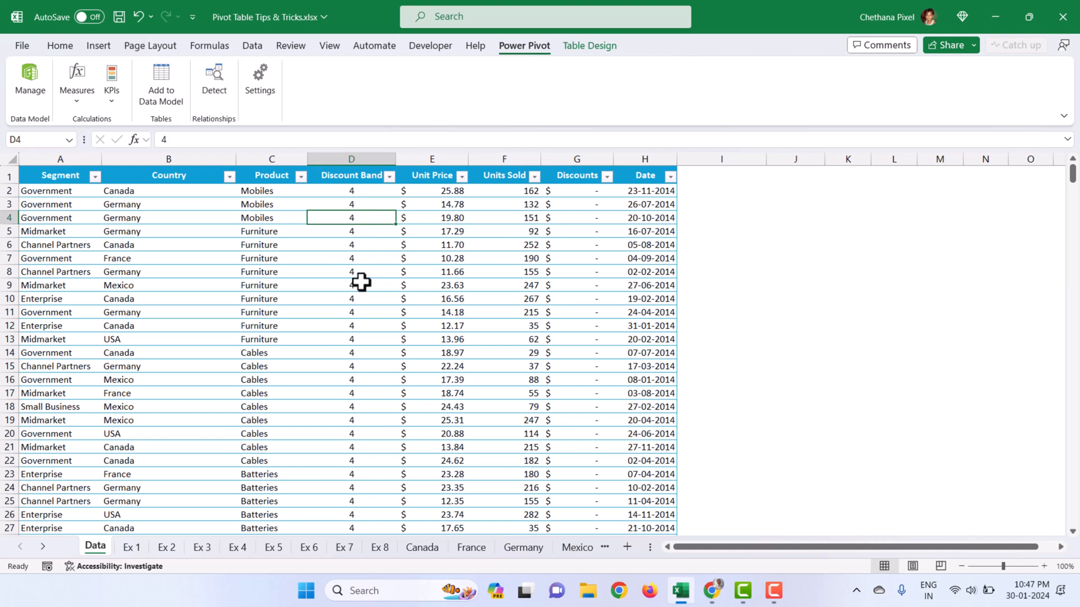
Unhide the Discount Band sheet
{"action": "right_click", "coordinate": [93, 550]}
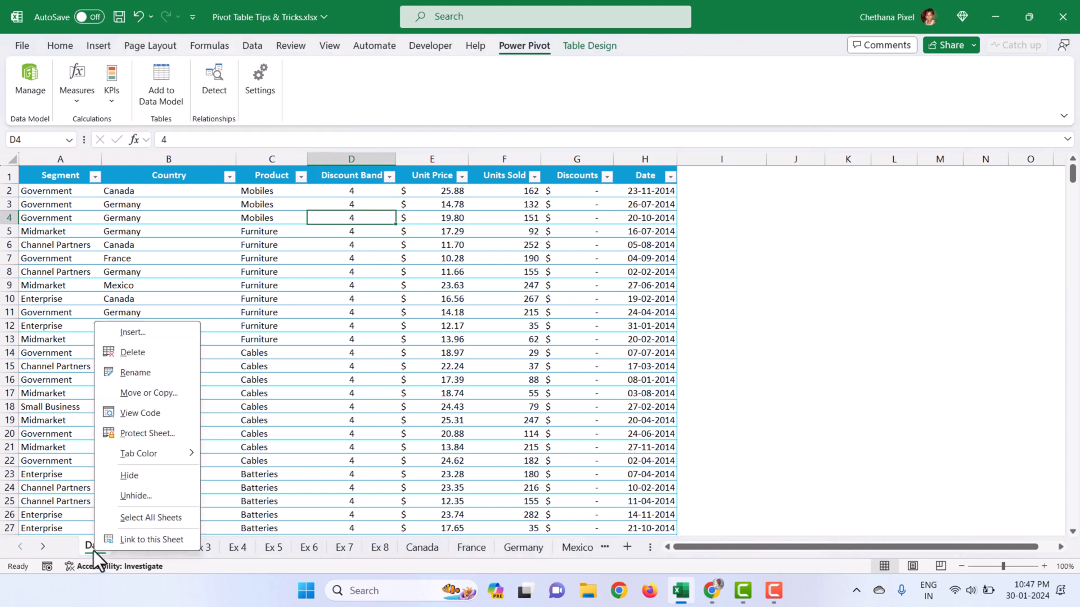
{"action": "left_click", "coordinate": [123, 500]}
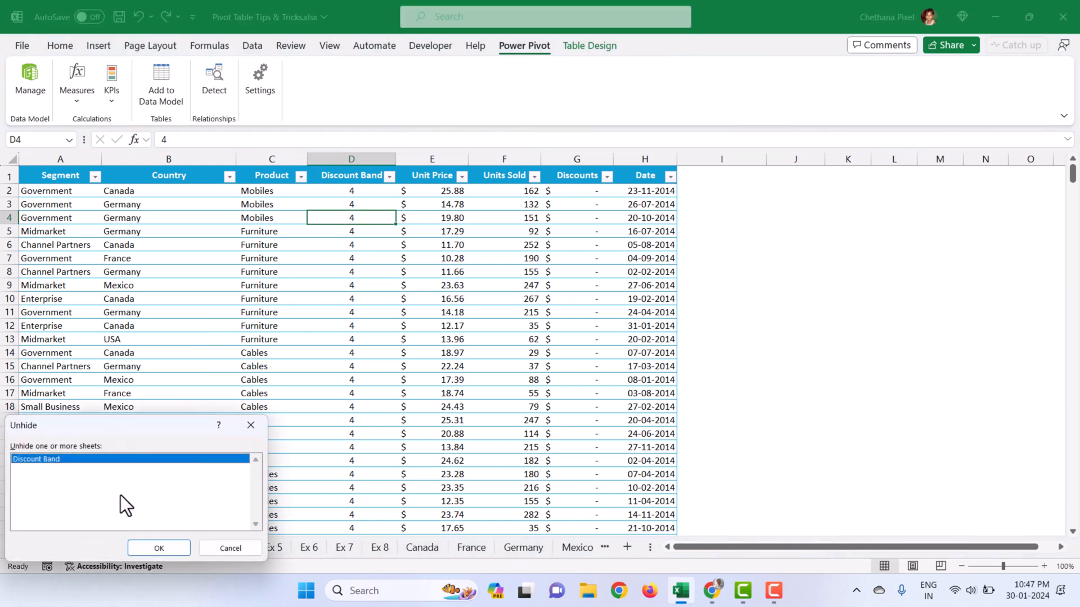
{"action": "left_click", "coordinate": [156, 552]}
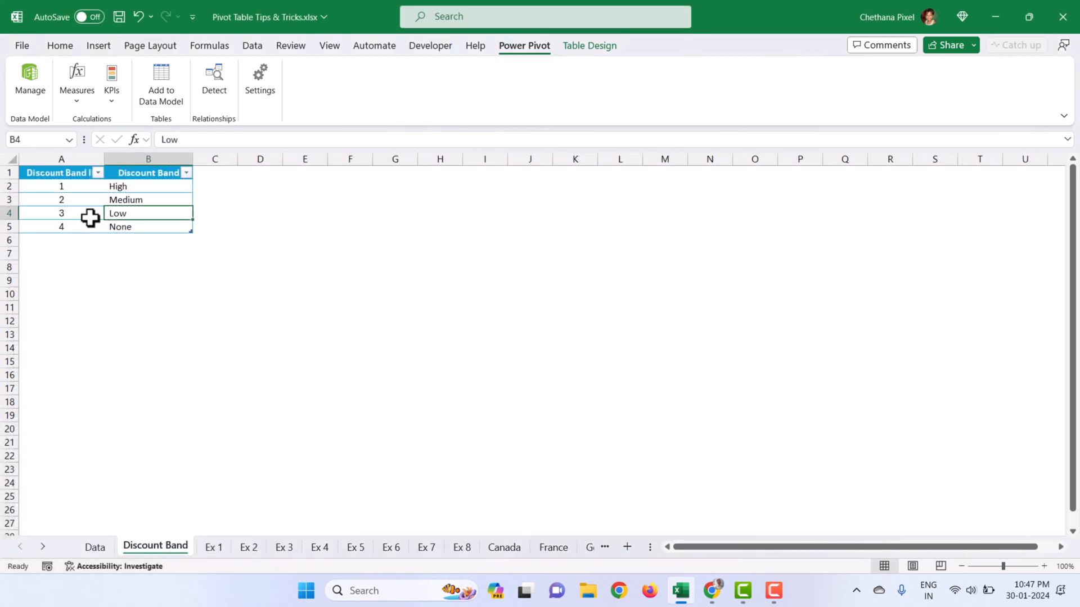
Review how the IDs match the Discount Band names in the Discount Band lookup table
{"action": "left_click", "coordinate": [63, 185]}
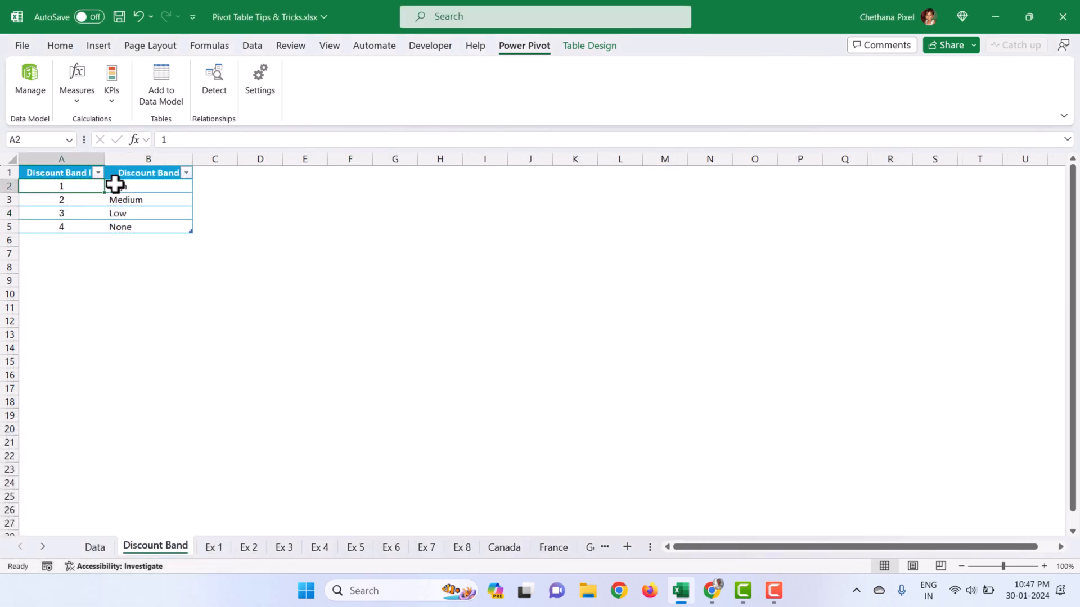
{"action": "left_click", "coordinate": [56, 229]}
{"action": "type", "text": "4"}
{"action": "left_click", "coordinate": [118, 225]}
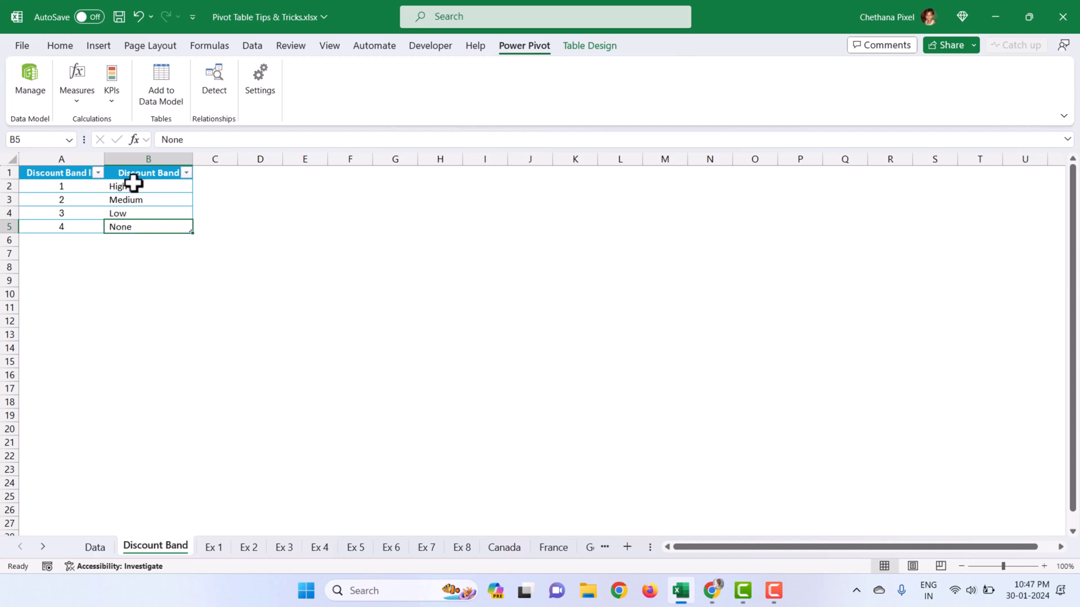
{"action": "left_click_drag", "start_coordinate": [133, 182], "coordinate": [132, 226]}
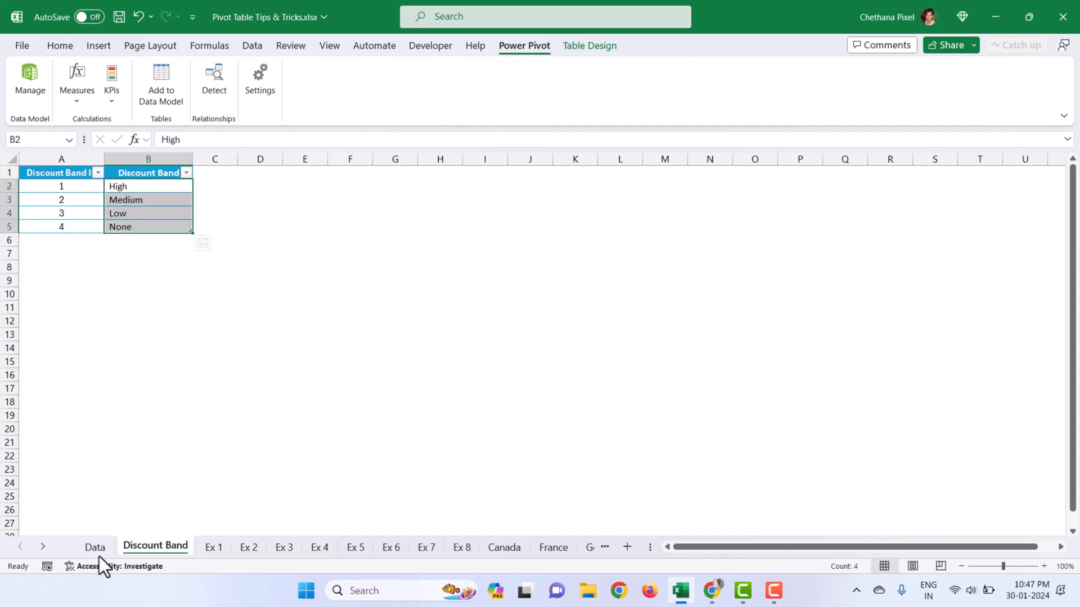
Insert a PivotTable from tbl_Financials on the Data sheet at cell A5 of the Ex10 sheet, adding the data to the Data Model
{"action": "left_click", "coordinate": [95, 547]}
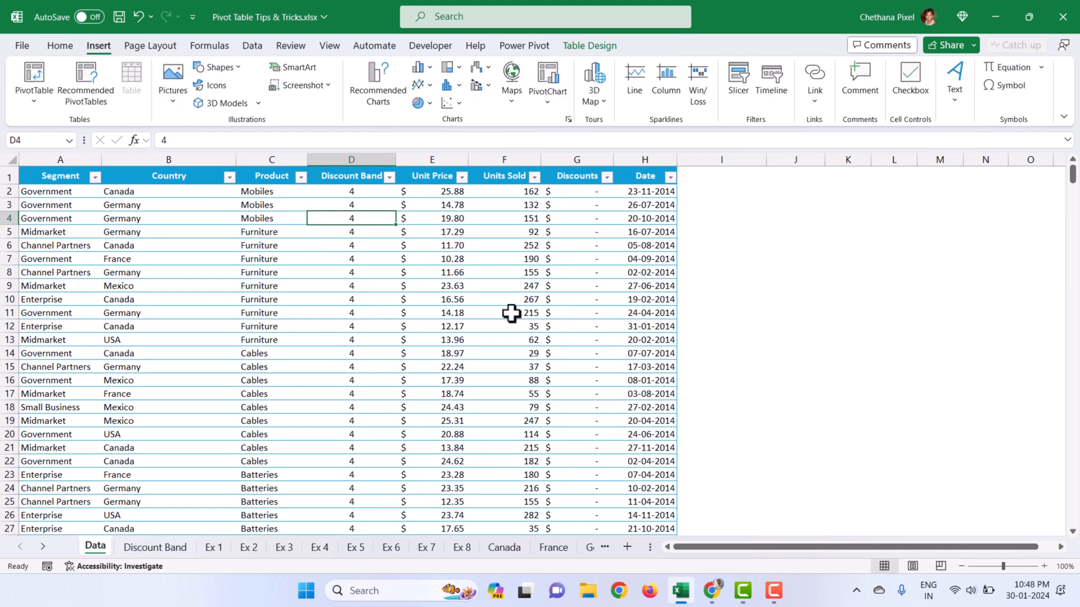
{"action": "left_click", "coordinate": [36, 70]}
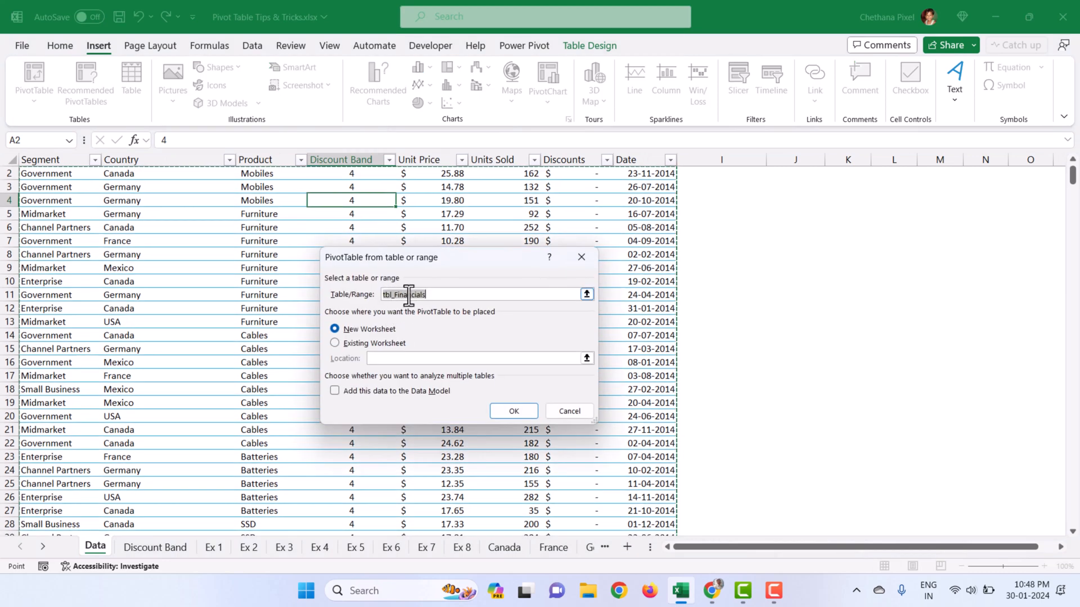
{"action": "left_click", "coordinate": [332, 342]}
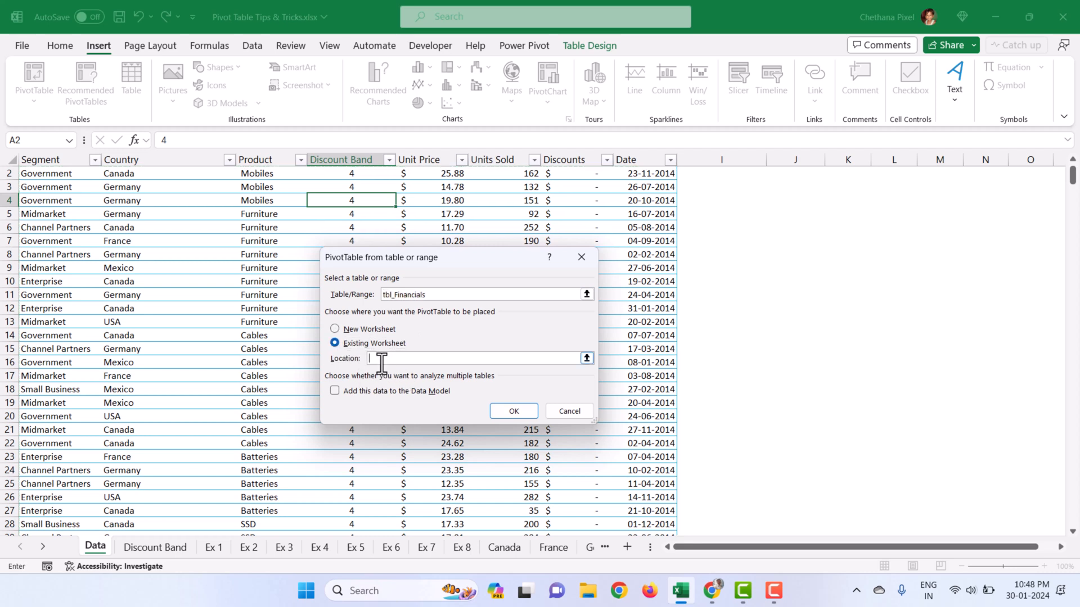
{"action": "left_click", "coordinate": [42, 547]}
{"action": "left_click", "coordinate": [43, 547]}
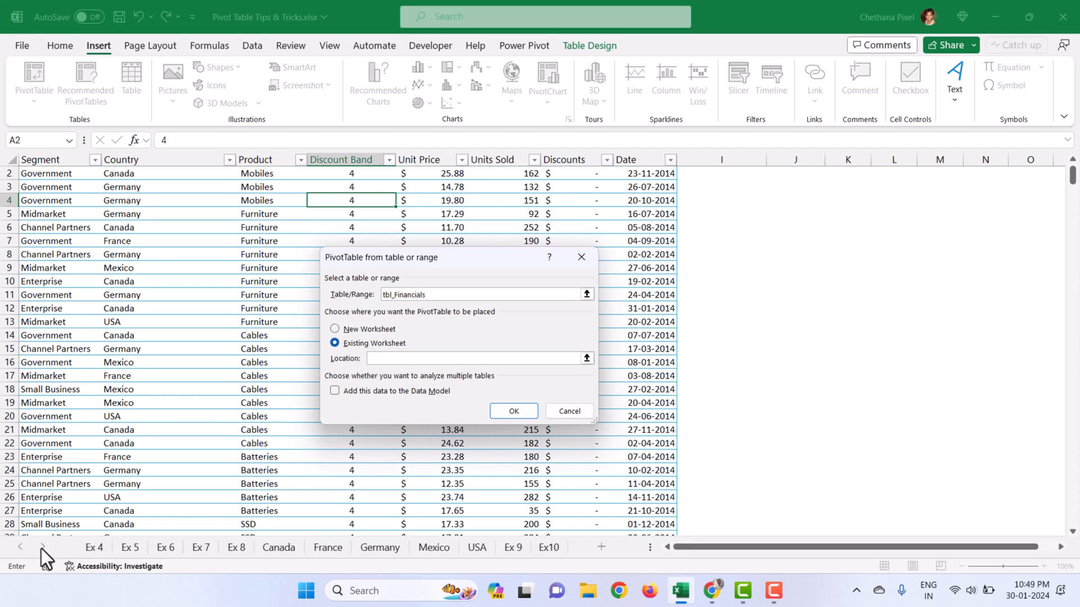
{"action": "left_click", "coordinate": [549, 554]}
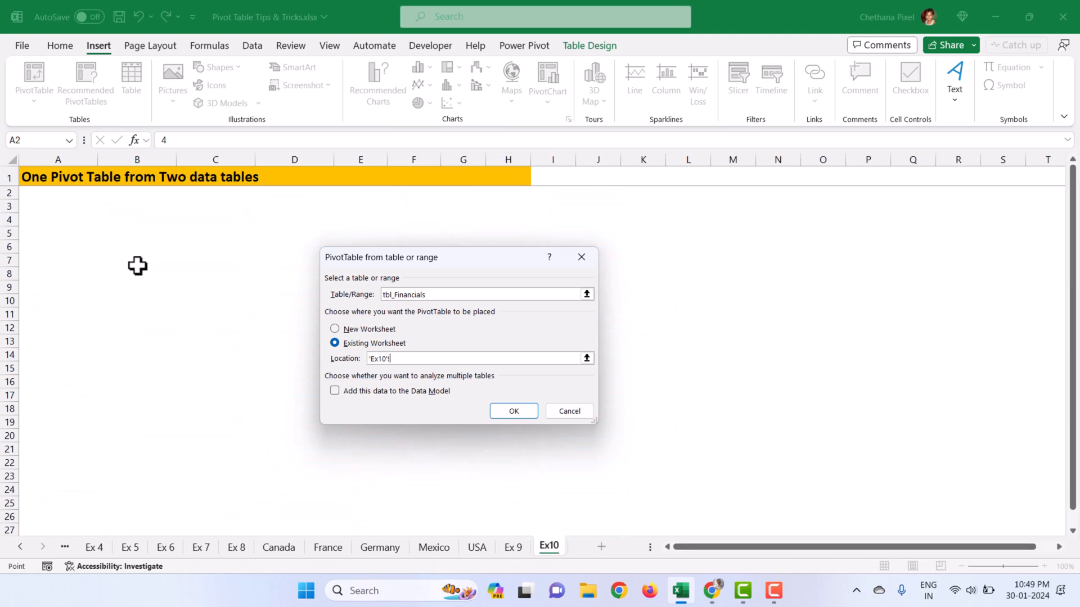
{"action": "left_click", "coordinate": [38, 233]}
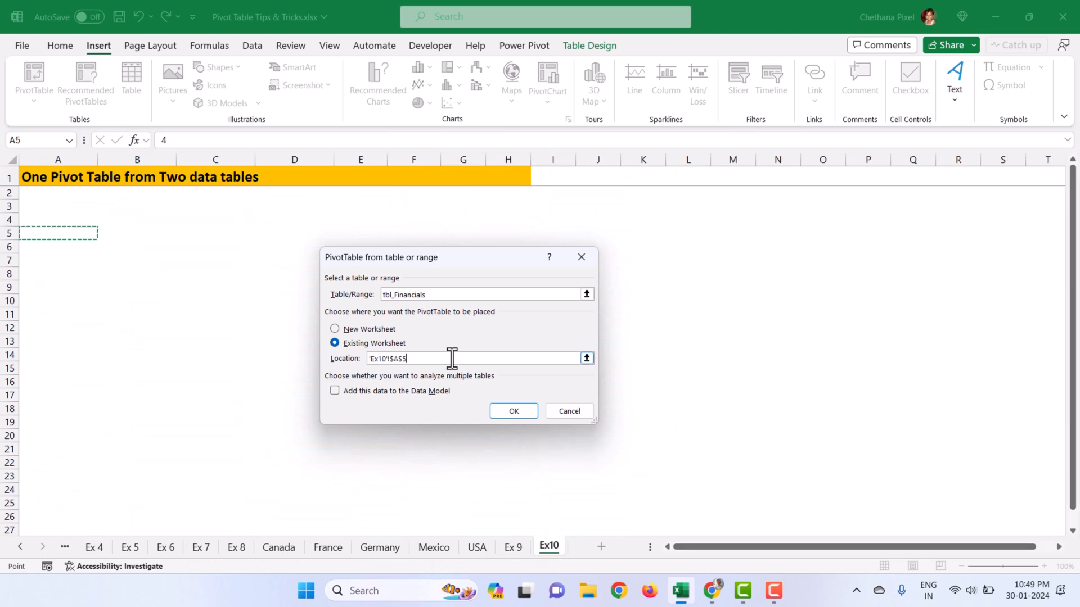
{"action": "left_click", "coordinate": [335, 391]}
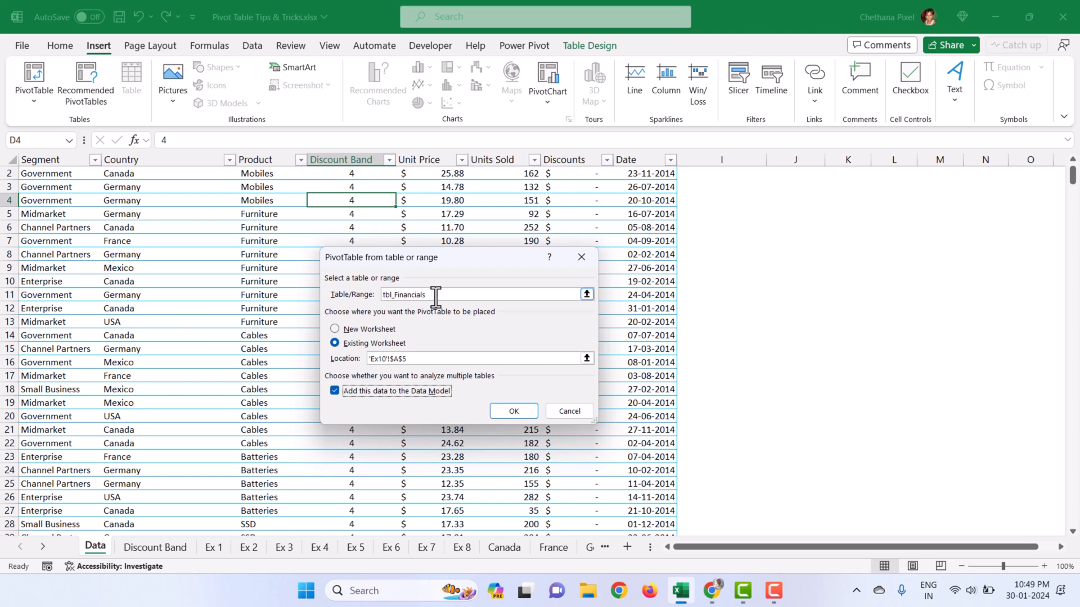
{"action": "left_click", "coordinate": [511, 415]}
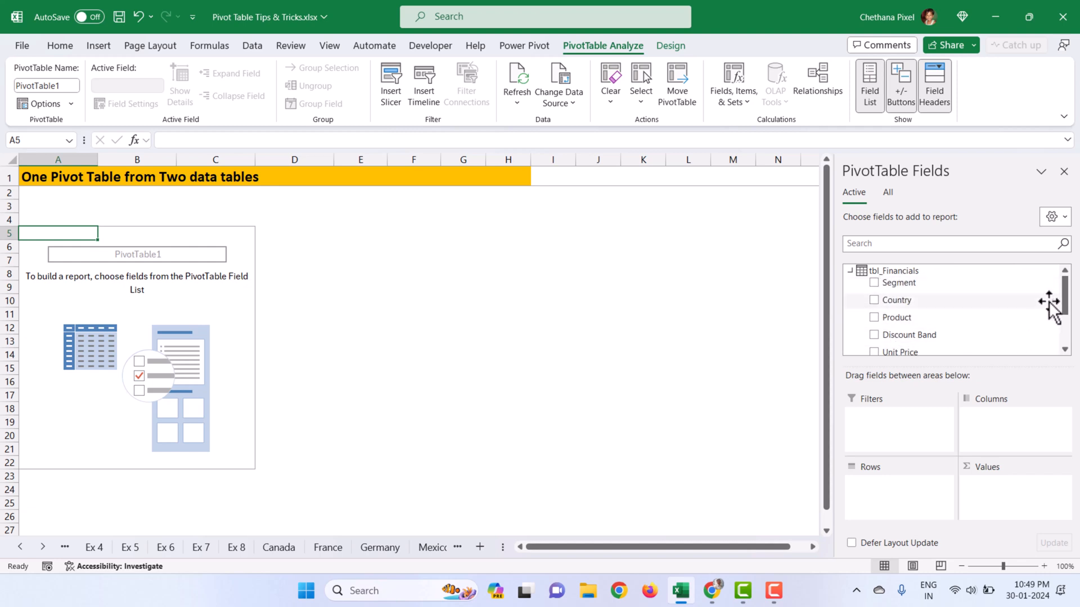
List all available tables in the PivotTable fields and add tbl_DiscountBand to the active ones
{"action": "left_click_drag", "start_coordinate": [1066, 298], "coordinate": [949, 217]}
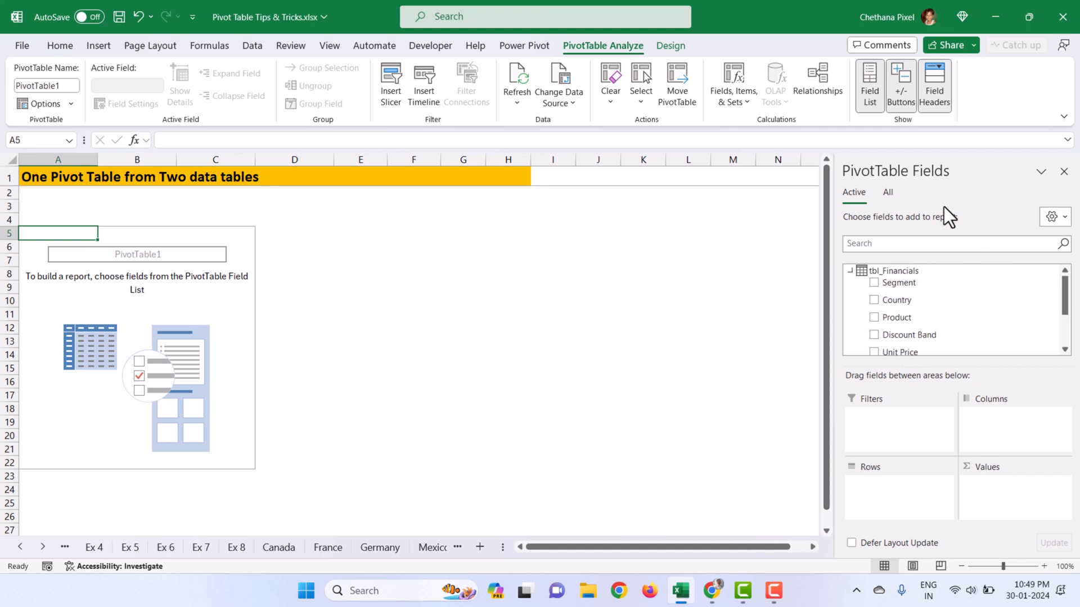
{"action": "left_click", "coordinate": [888, 193]}
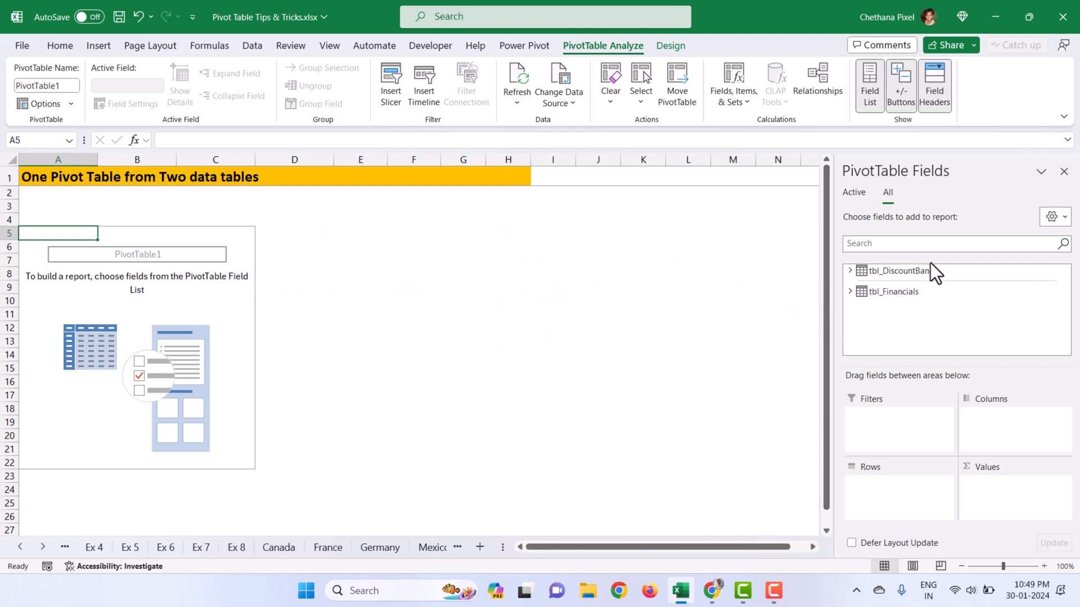
{"action": "right_click", "coordinate": [903, 274]}
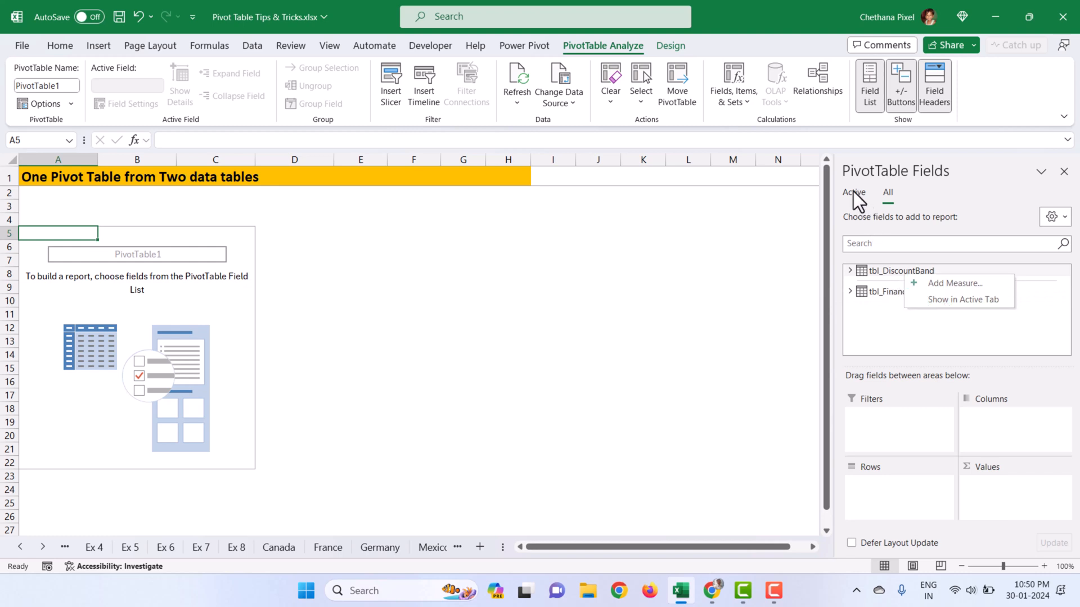
{"action": "left_click", "coordinate": [932, 299]}
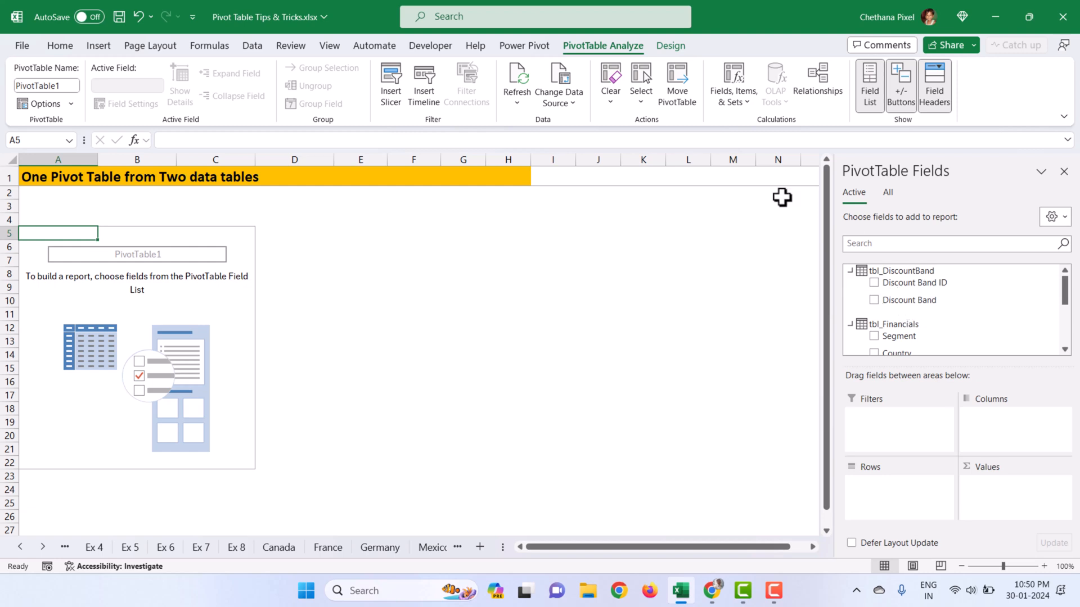
Start a new table relationship with the Data Model table tbl_Financials and Discount Band as its foreign column
{"action": "left_click", "coordinate": [248, 43]}
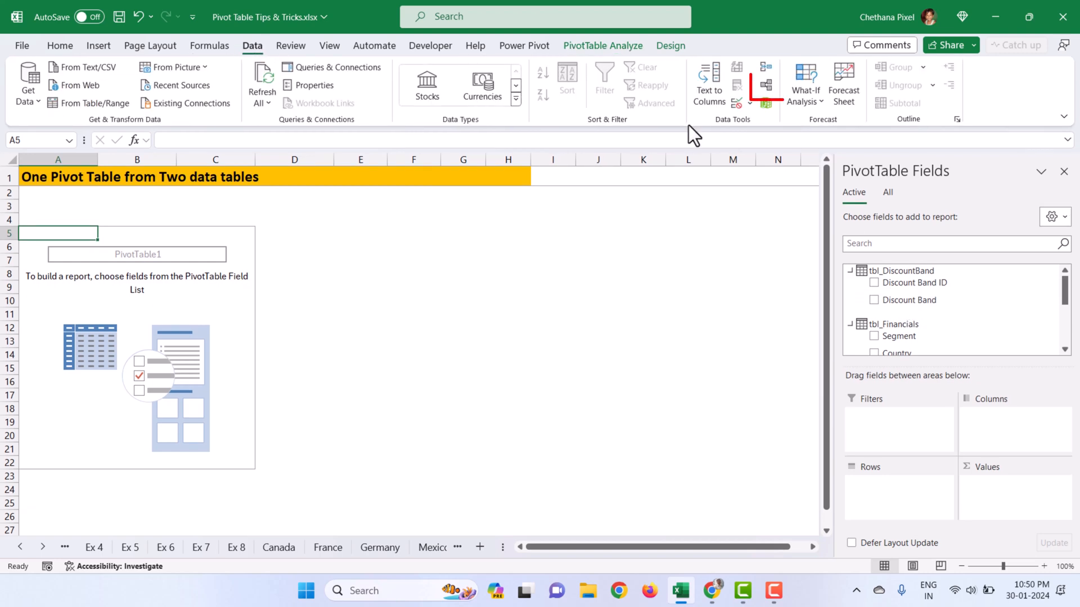
{"action": "left_click", "coordinate": [767, 89]}
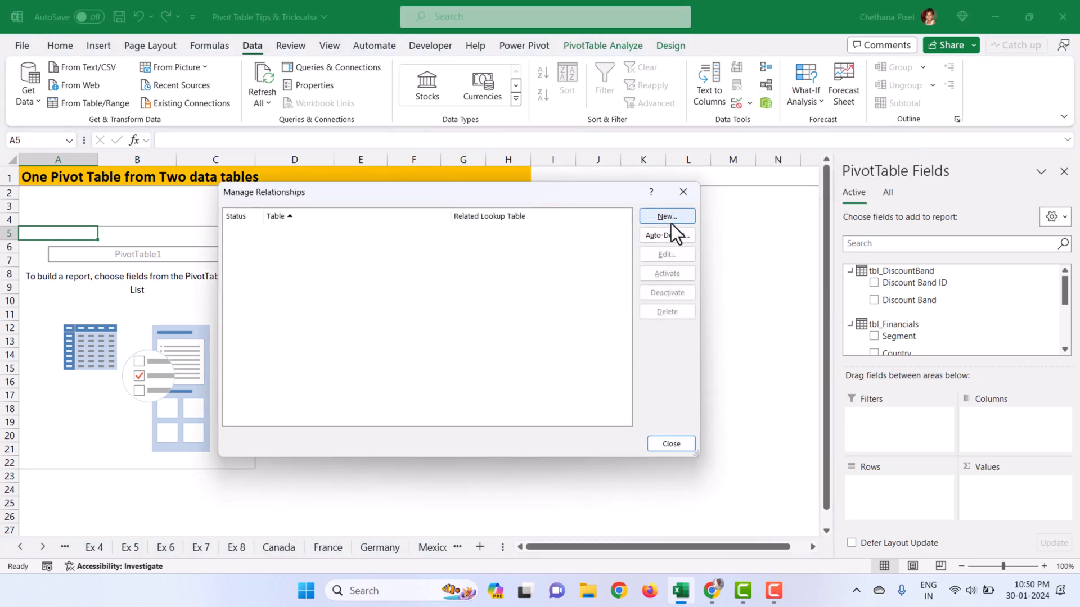
{"action": "left_click", "coordinate": [669, 217]}
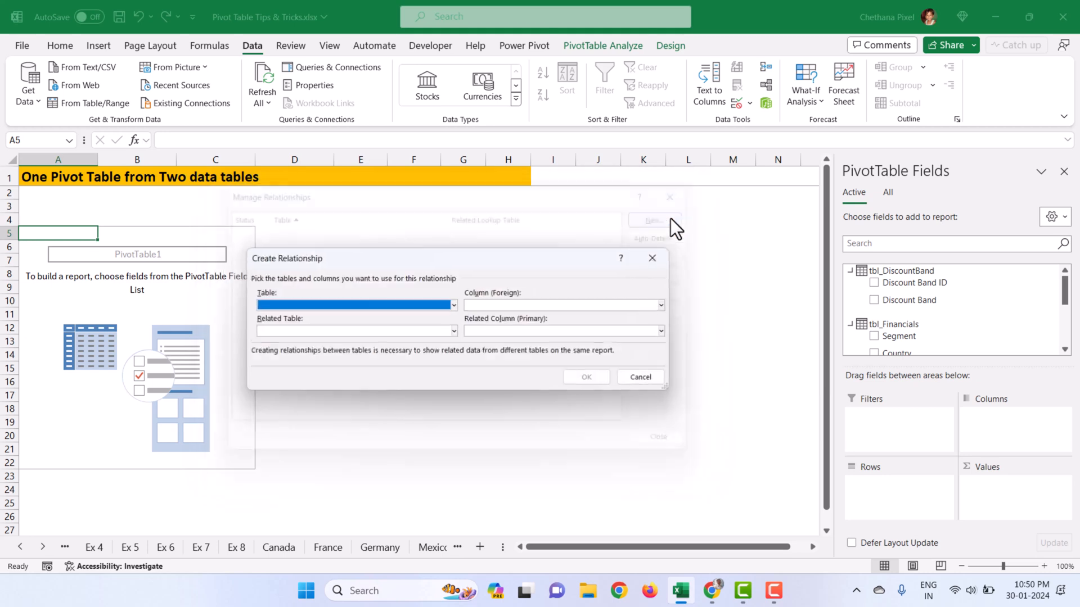
{"action": "left_click", "coordinate": [435, 305]}
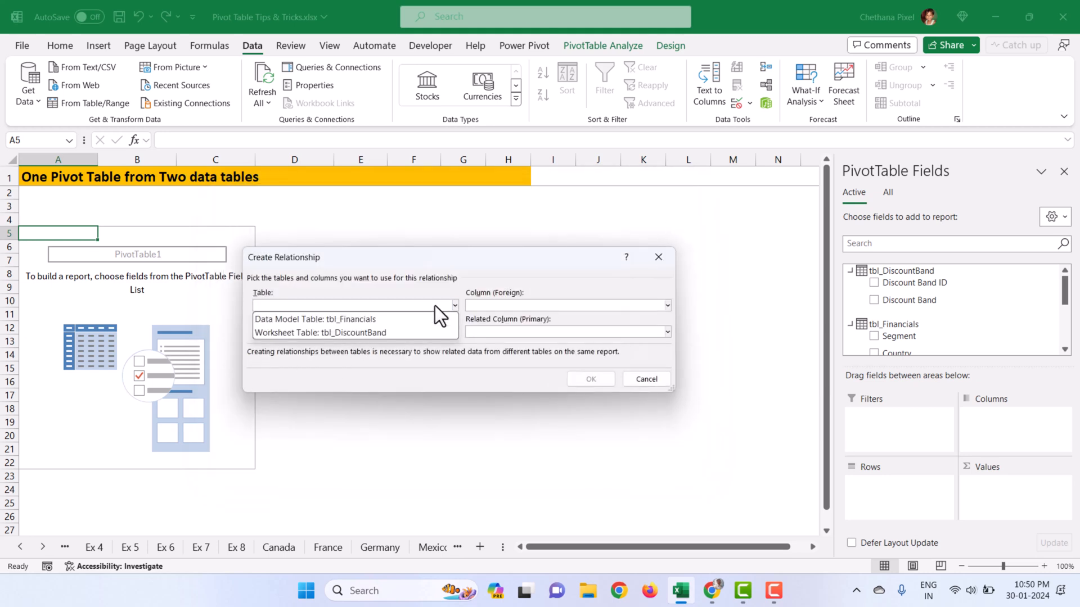
{"action": "left_click", "coordinate": [420, 321]}
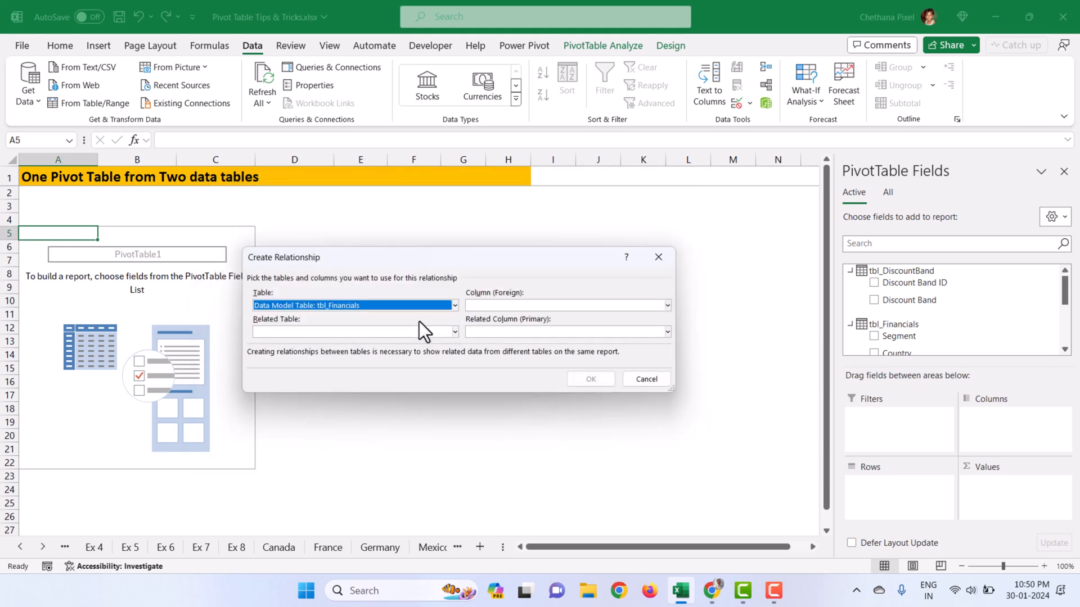
{"action": "left_click", "coordinate": [494, 306]}
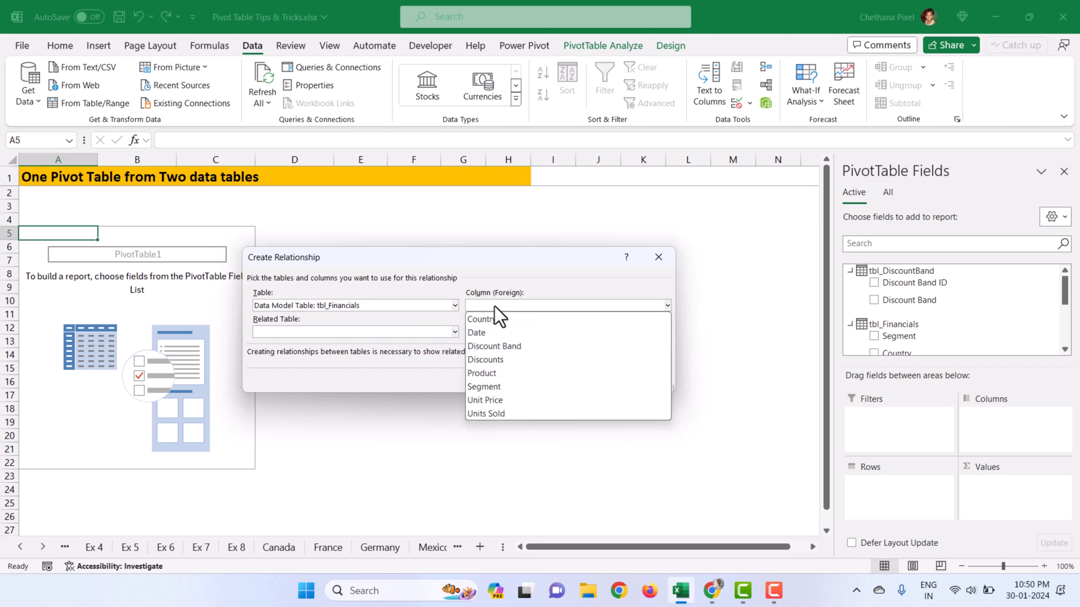
{"action": "left_click", "coordinate": [493, 347]}
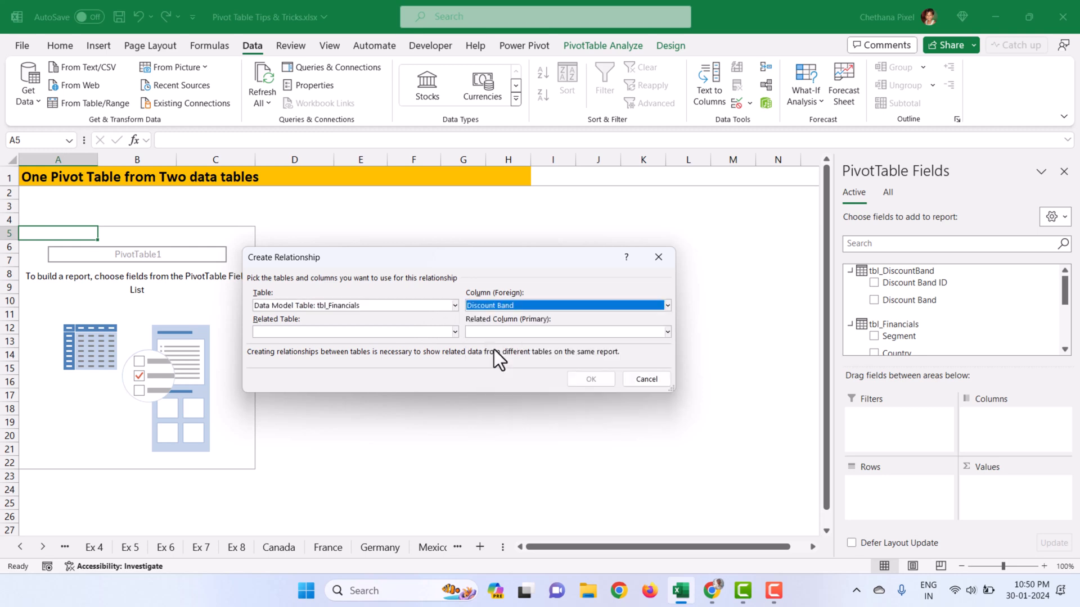
Relate it to the worksheet table tbl_DiscountBand through the primary column Discount Band ID and create the relationship
{"action": "left_click", "coordinate": [322, 332]}
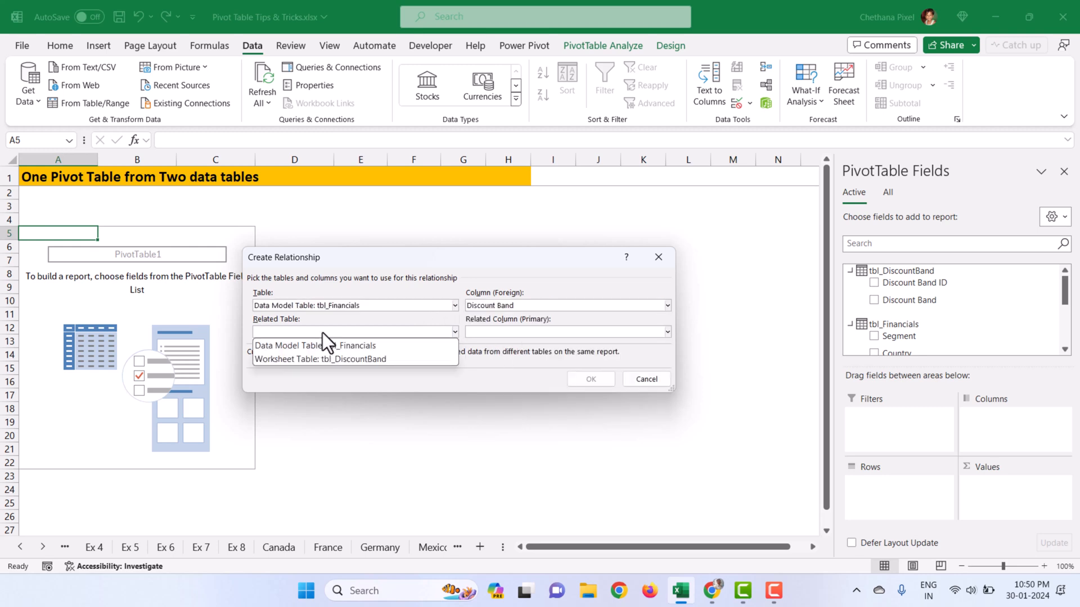
{"action": "left_click", "coordinate": [318, 360]}
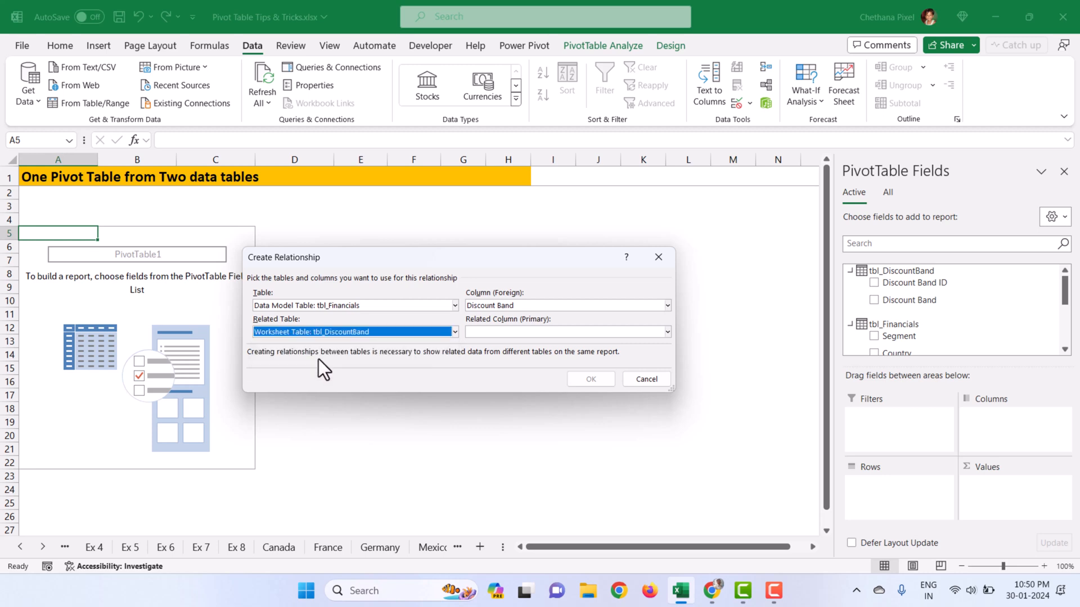
{"action": "left_click", "coordinate": [522, 336]}
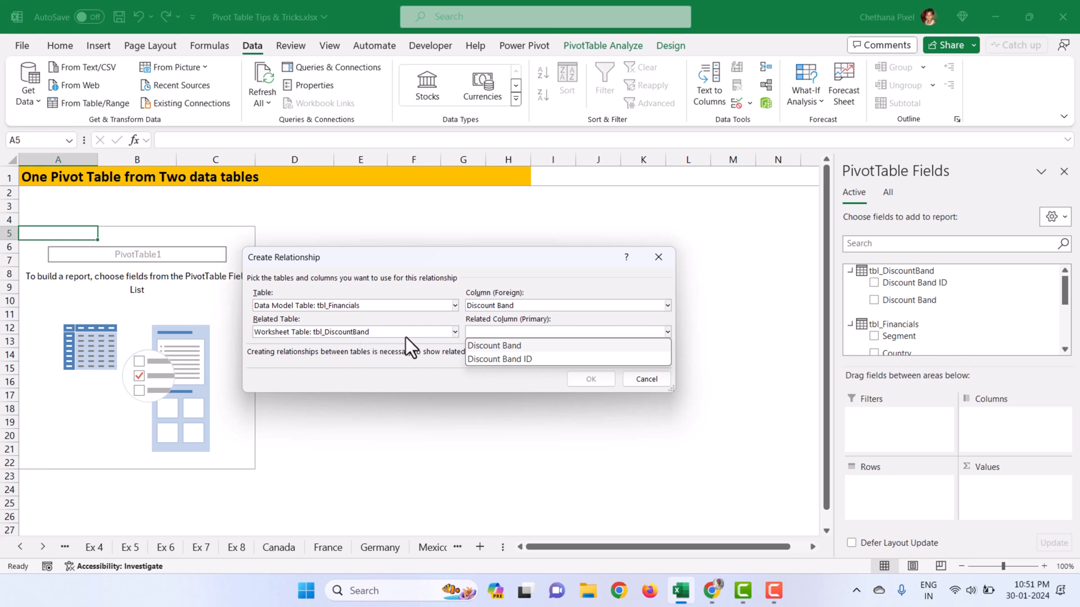
{"action": "left_click", "coordinate": [504, 360]}
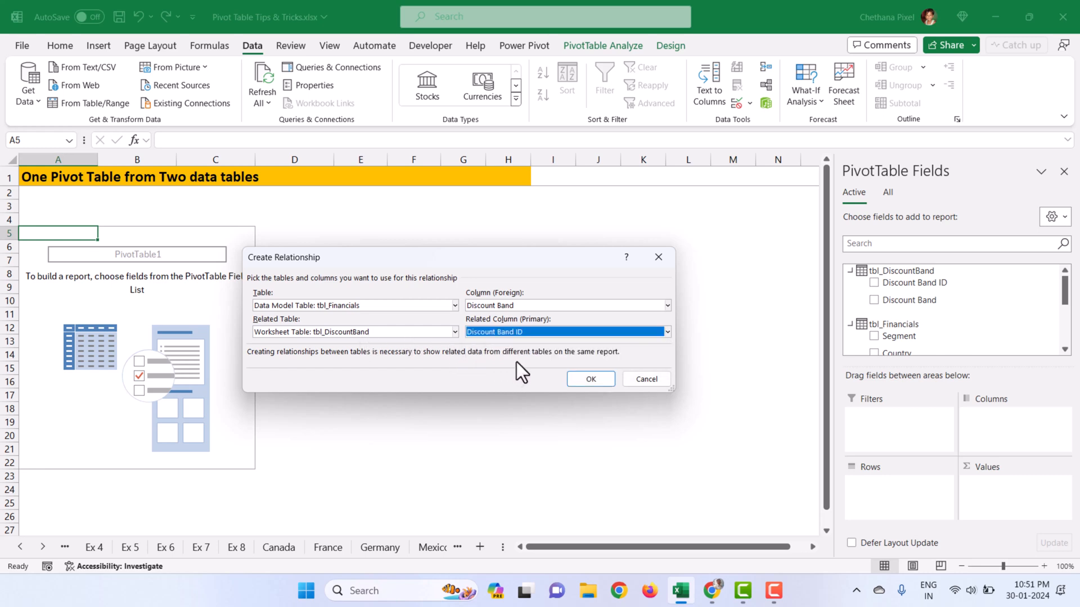
{"action": "left_click", "coordinate": [585, 380]}
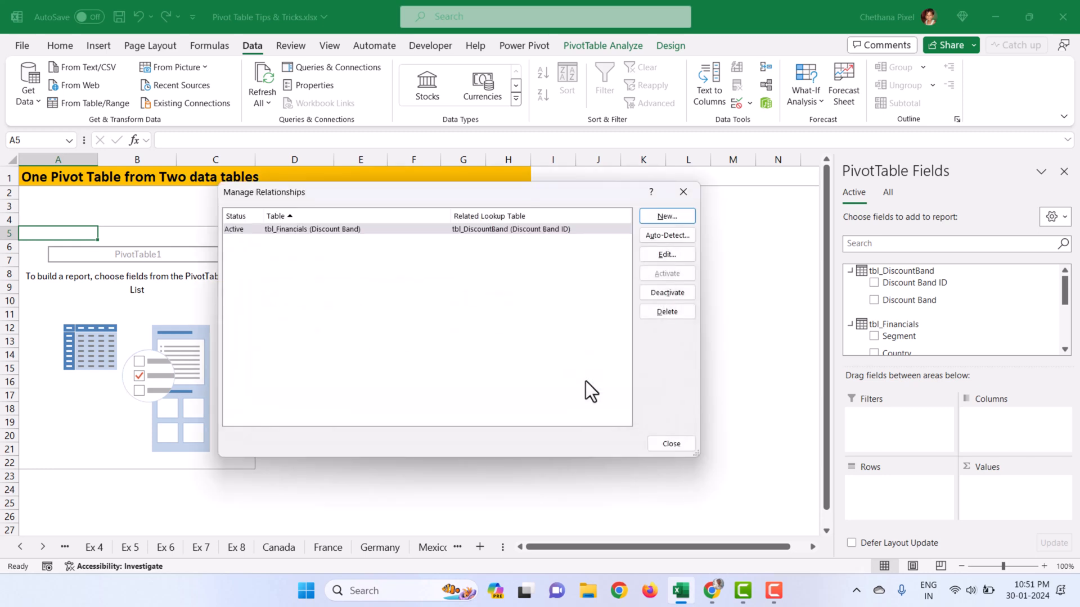
{"action": "left_click", "coordinate": [676, 444]}
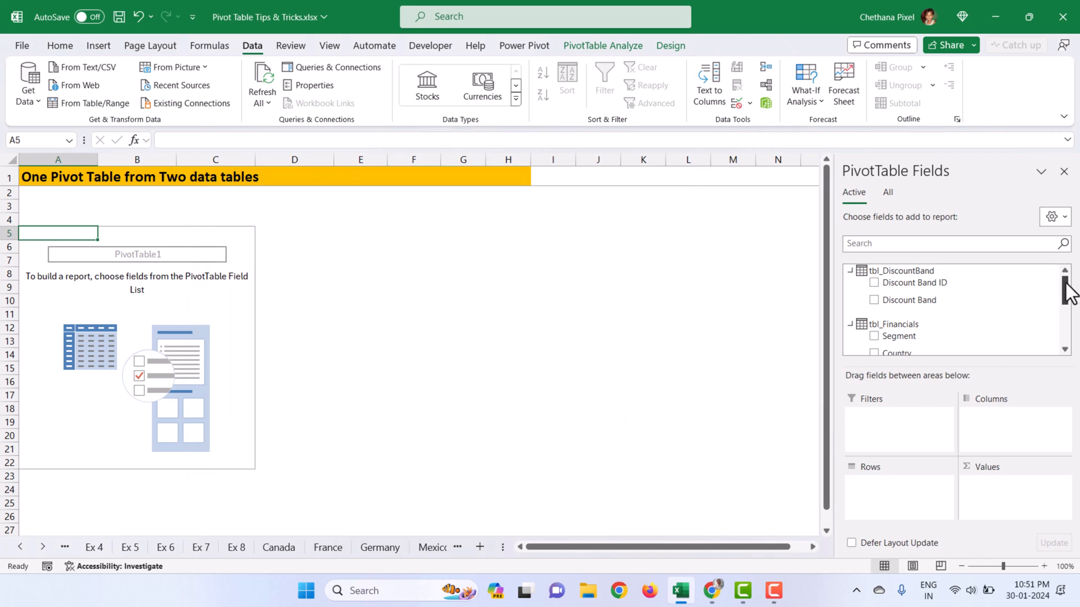
Add Country from tbl_Financials to the PivotTable rows and Units Sold to its values
{"action": "left_click_drag", "start_coordinate": [1066, 290], "coordinate": [1066, 303]}
{"action": "left_click_drag", "start_coordinate": [860, 308], "coordinate": [899, 489]}
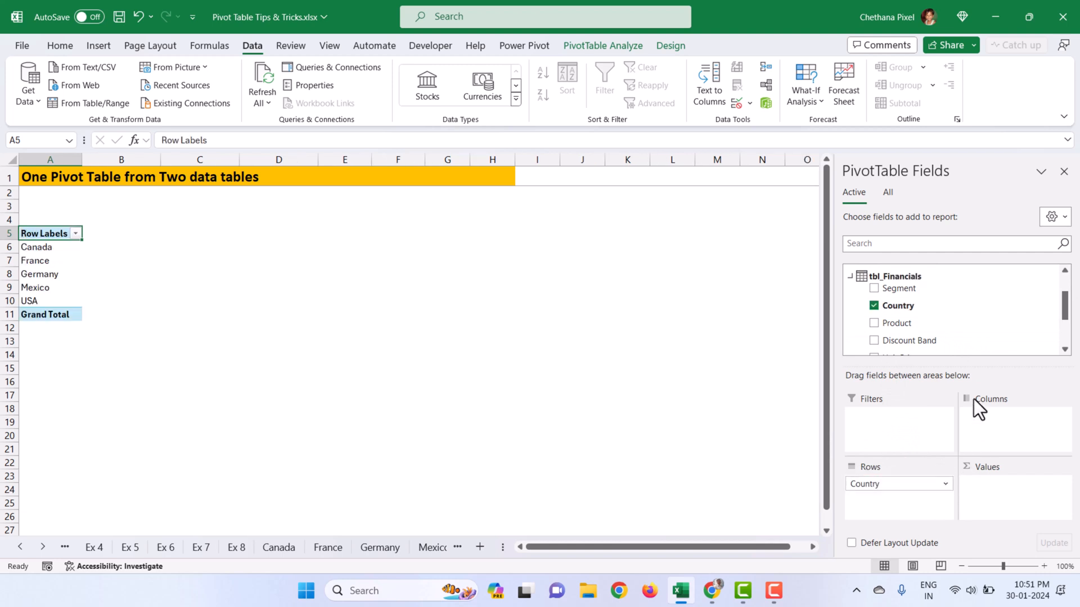
{"action": "left_click_drag", "start_coordinate": [1067, 318], "coordinate": [1067, 333]}
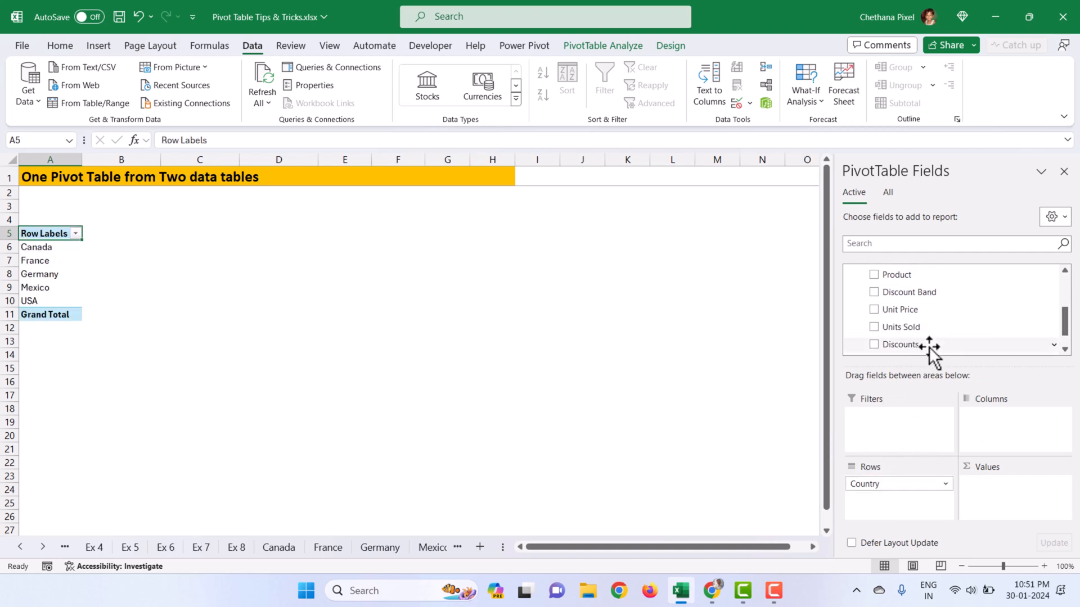
{"action": "left_click_drag", "start_coordinate": [902, 331], "coordinate": [990, 492]}
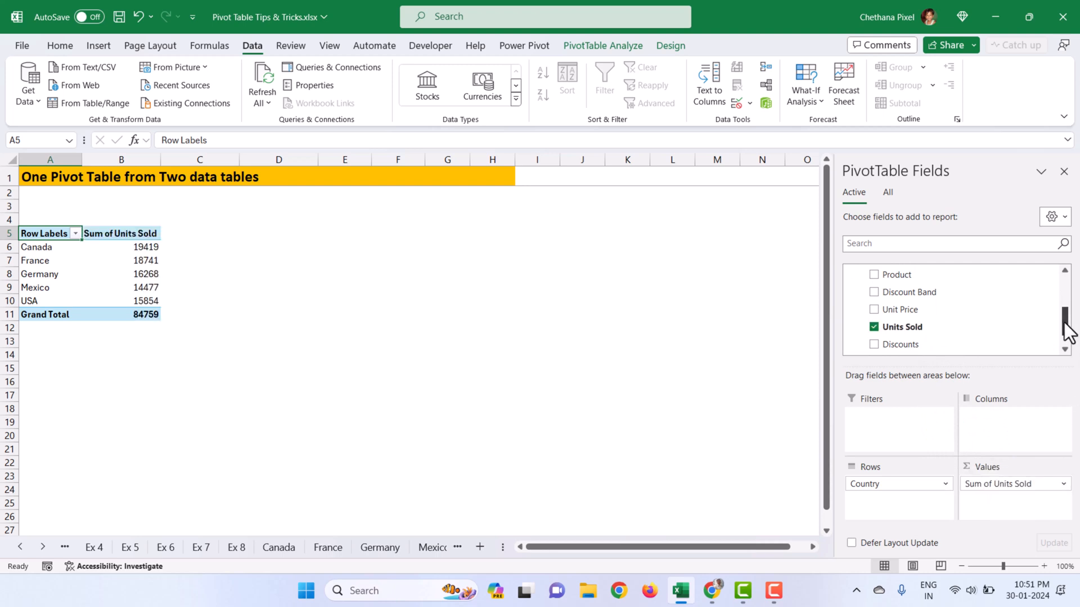
Add the Discount Band field from tbl_DiscountBand to the PivotTable columns
{"action": "left_click_drag", "start_coordinate": [1066, 330], "coordinate": [1066, 298]}
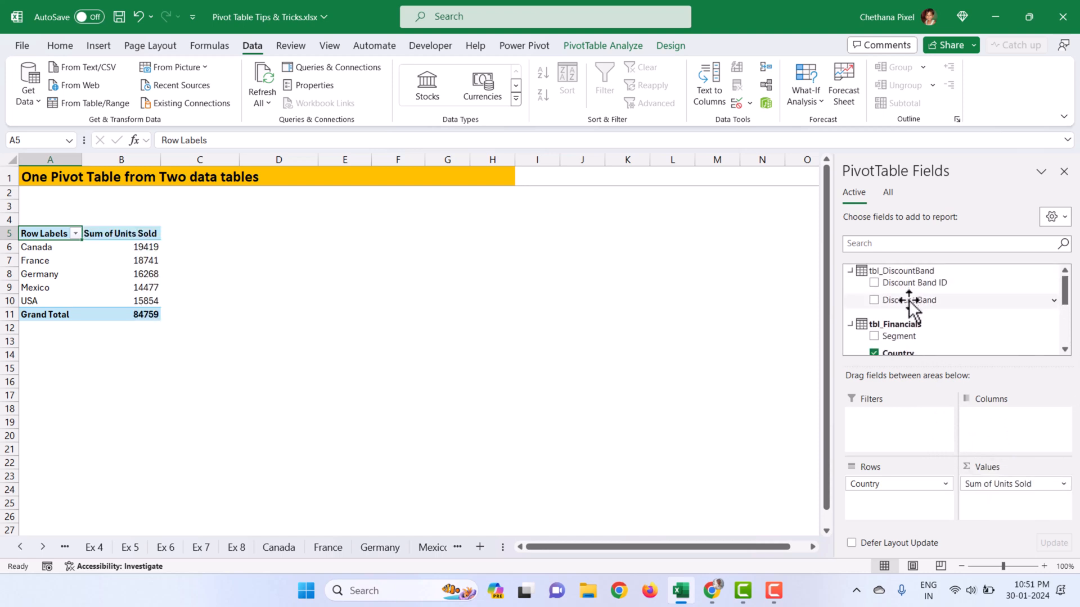
{"action": "left_click_drag", "start_coordinate": [911, 306], "coordinate": [1035, 450]}
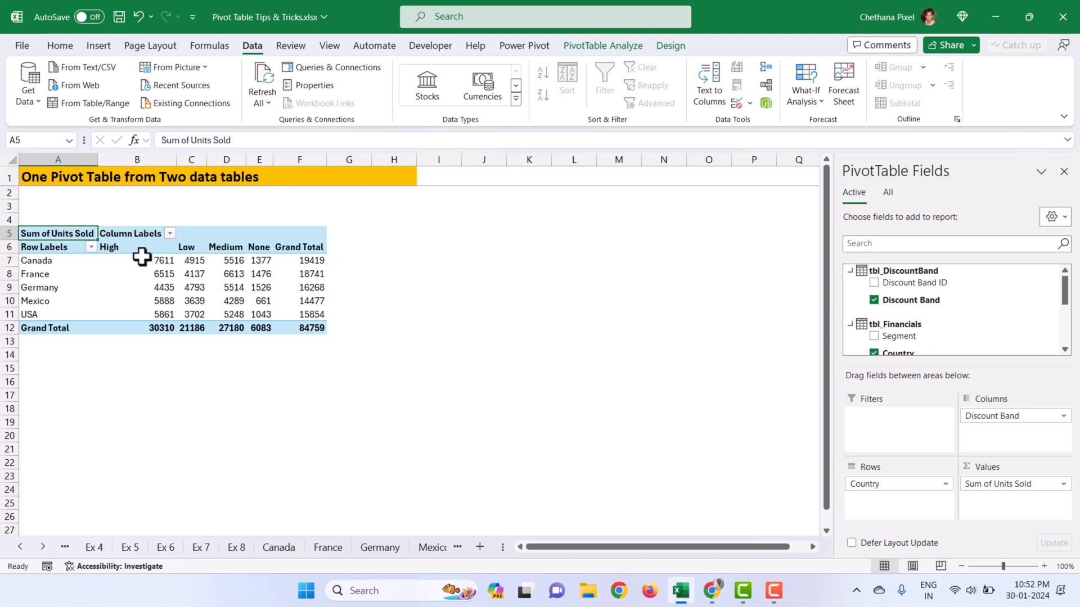
{"action": "mouse_move", "coordinate": [142, 256]}
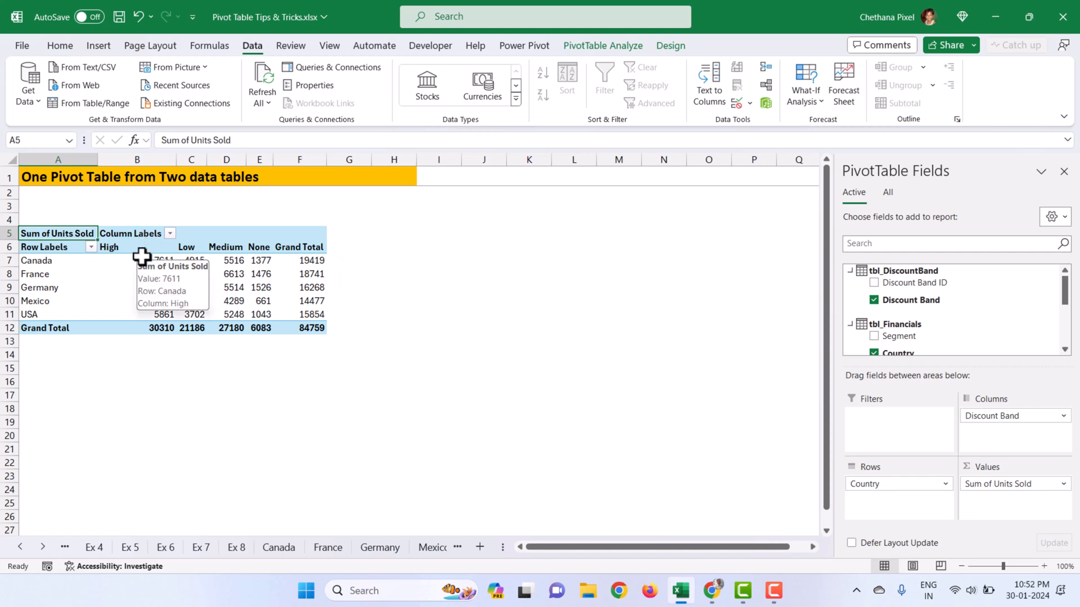